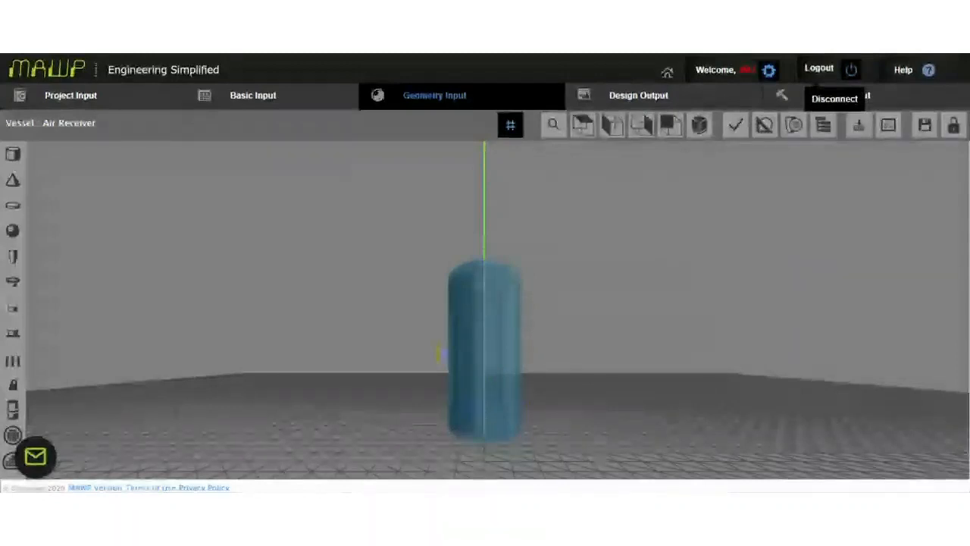
# Log out of the Air Receiver session from the MAWP top bar.
pyautogui.click(821, 75)
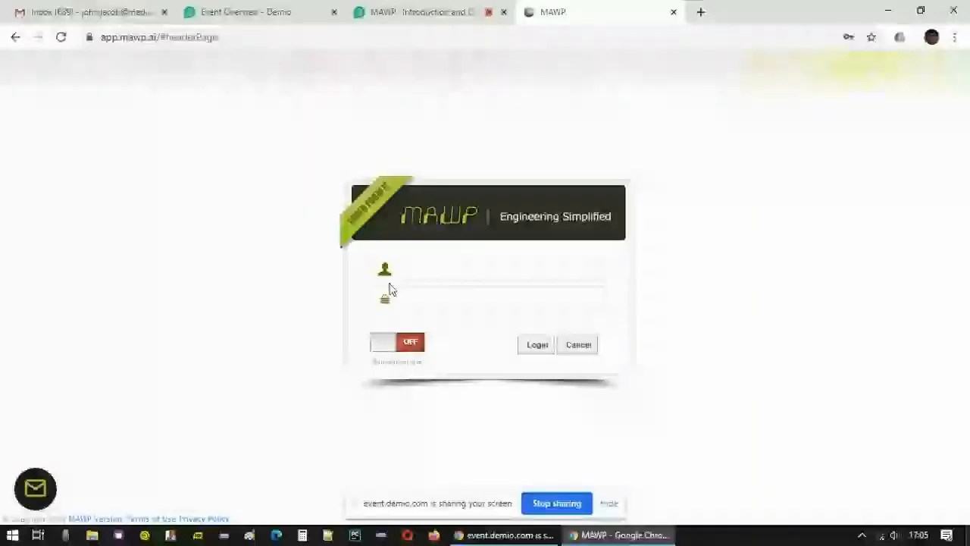
# Reload MAWP at the bare app.mawp.ai address and autofill the saved login credentials.
pyautogui.click(221, 37)
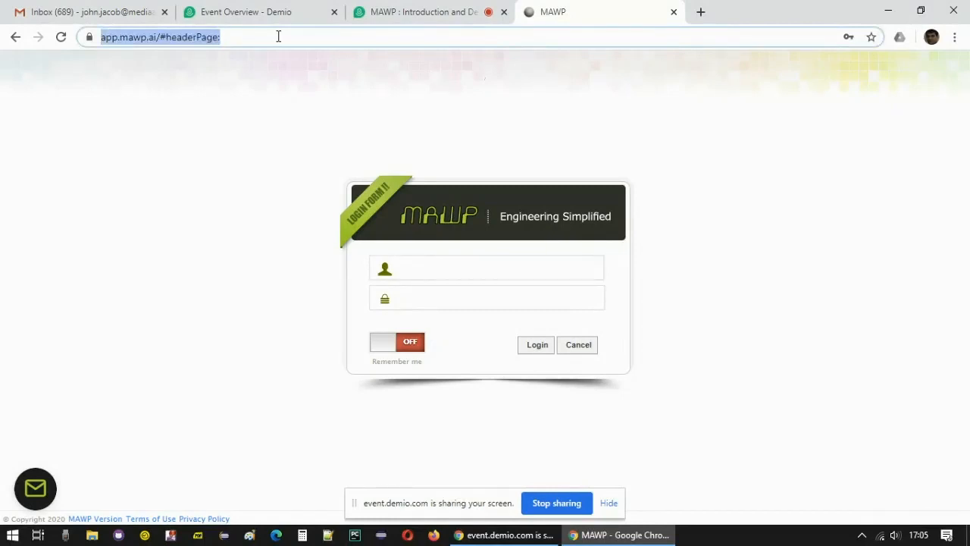
pyautogui.click(233, 38)
pyautogui.press('BackSpace')
pyautogui.press('BackSpace')
pyautogui.press('BackSpace')
pyautogui.press('BackSpace')
pyautogui.press('BackSpace')
pyautogui.press('BackSpace')
pyautogui.press('BackSpace')
pyautogui.press('BackSpace')
pyautogui.press('BackSpace')
pyautogui.press('BackSpace')
pyautogui.press('BackSpace')
pyautogui.press('BackSpace')
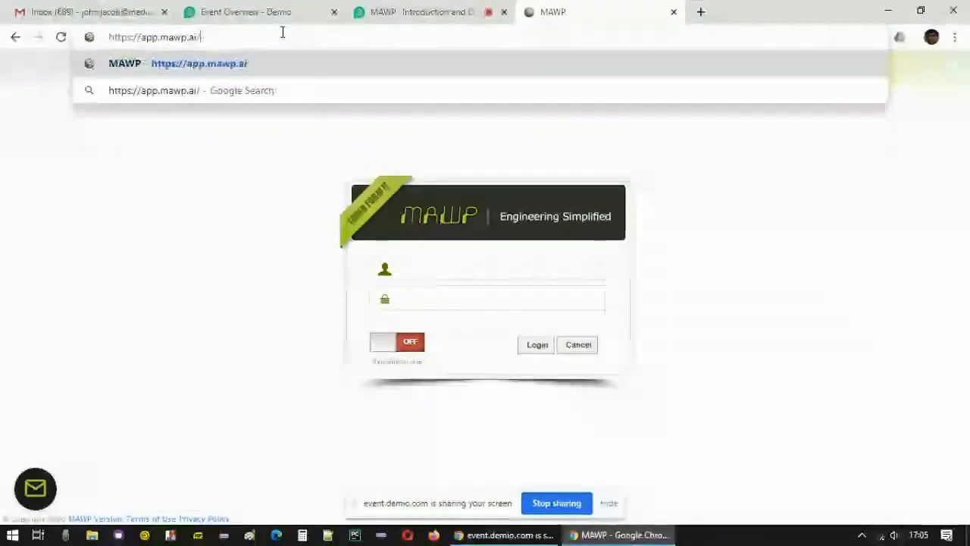
pyautogui.press('BackSpace')
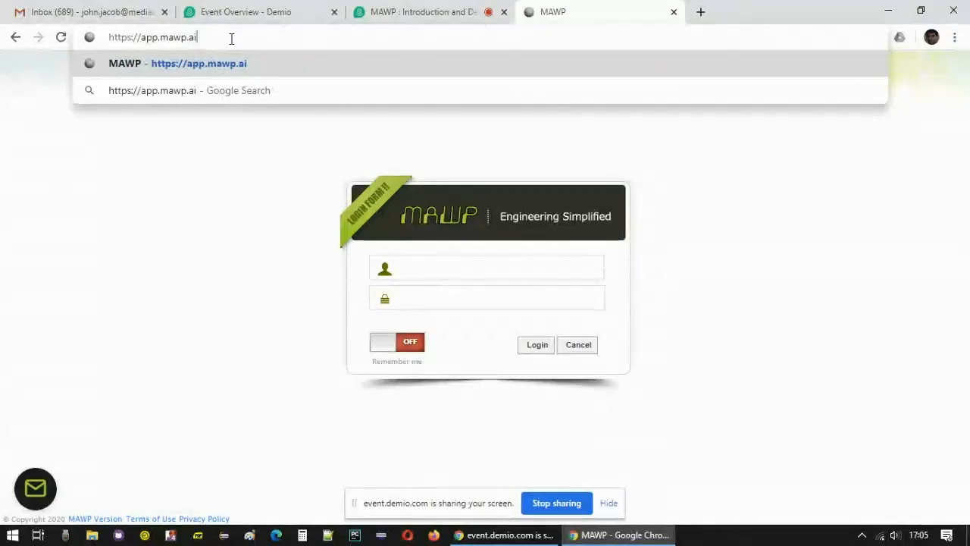
pyautogui.press('Return')
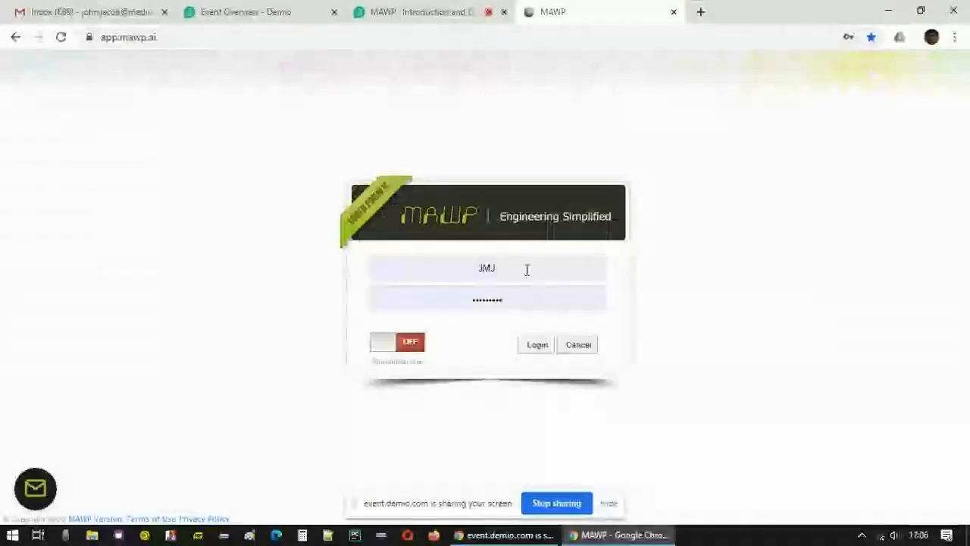
pyautogui.click(526, 268)
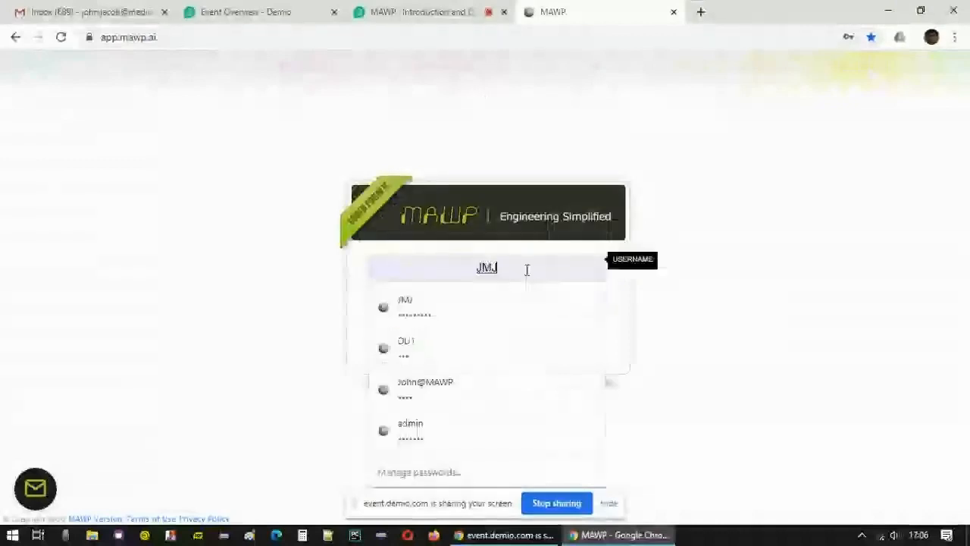
pyautogui.click(487, 298)
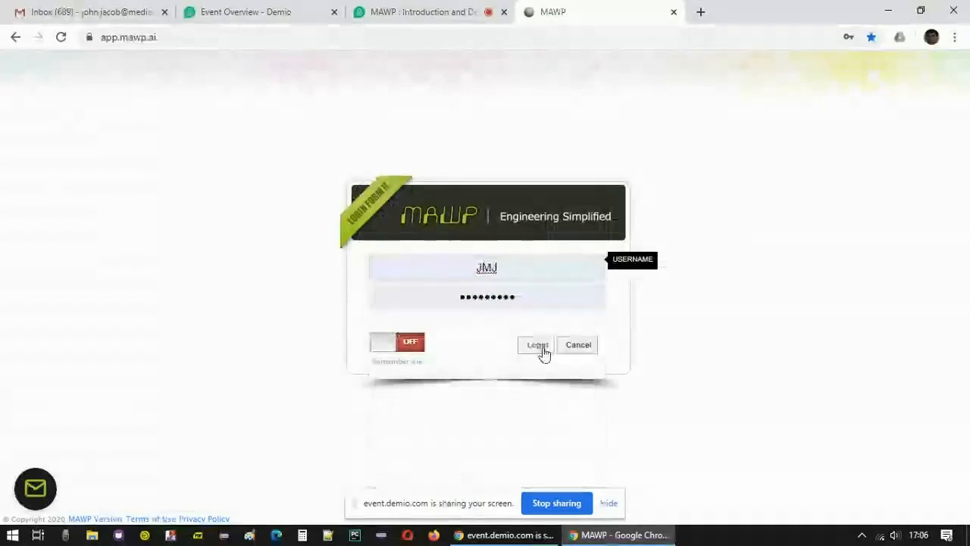
# Sign in, scan the My Projects list, and select the Vessel Name filter box.
pyautogui.click(543, 348)
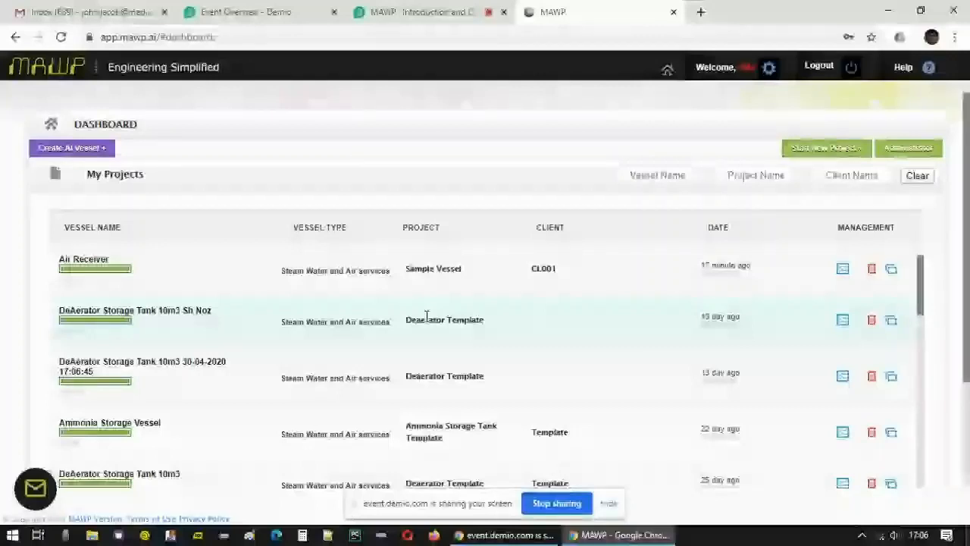
pyautogui.scroll(-5, 157, 271)
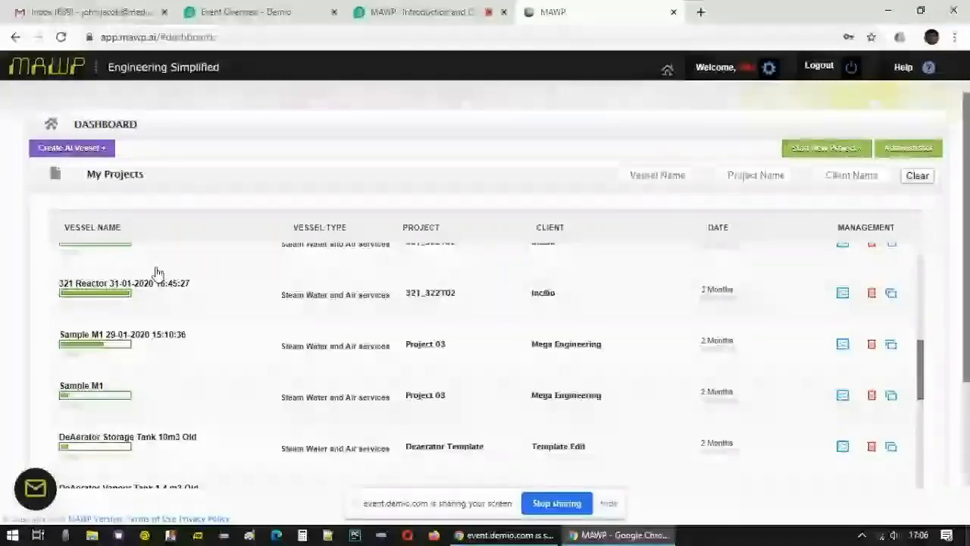
pyautogui.scroll(10, 428, 284)
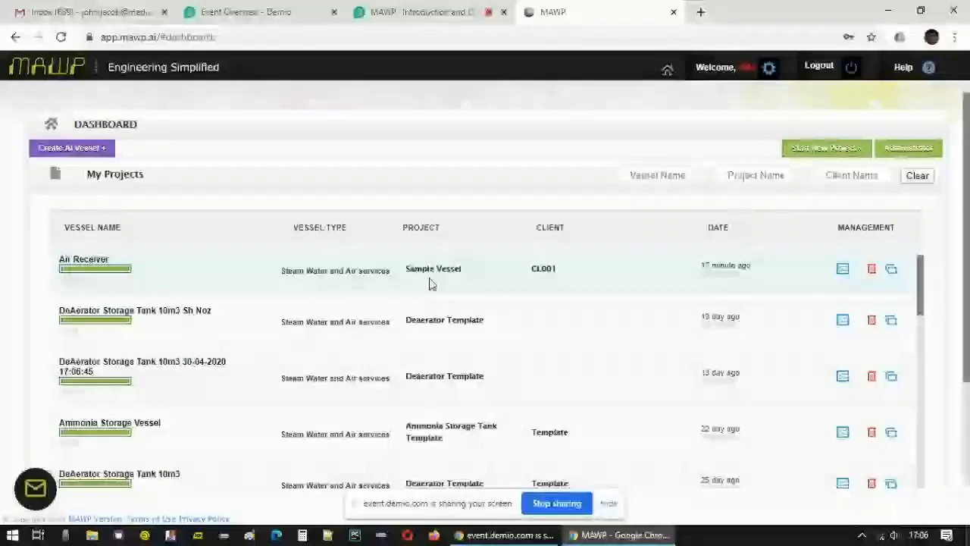
pyautogui.click(620, 176)
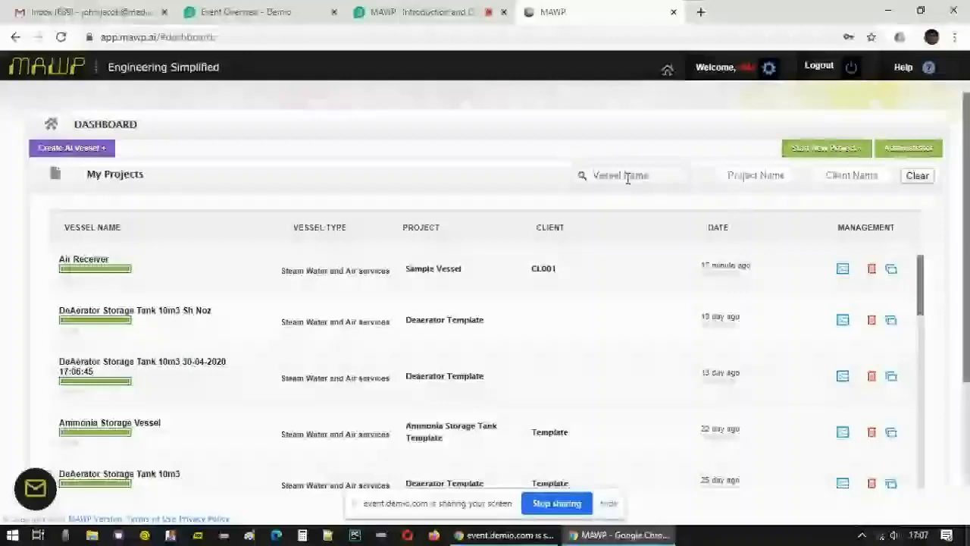
pyautogui.click(628, 178)
pyautogui.write('Dea')
pyautogui.scroll(-1, 129, 281)
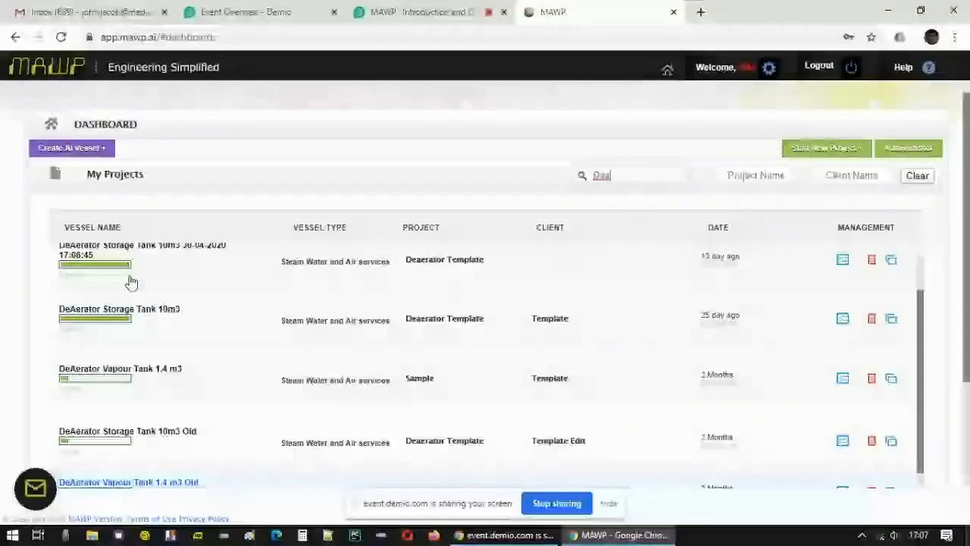
pyautogui.click(842, 177)
pyautogui.write('MAWP')
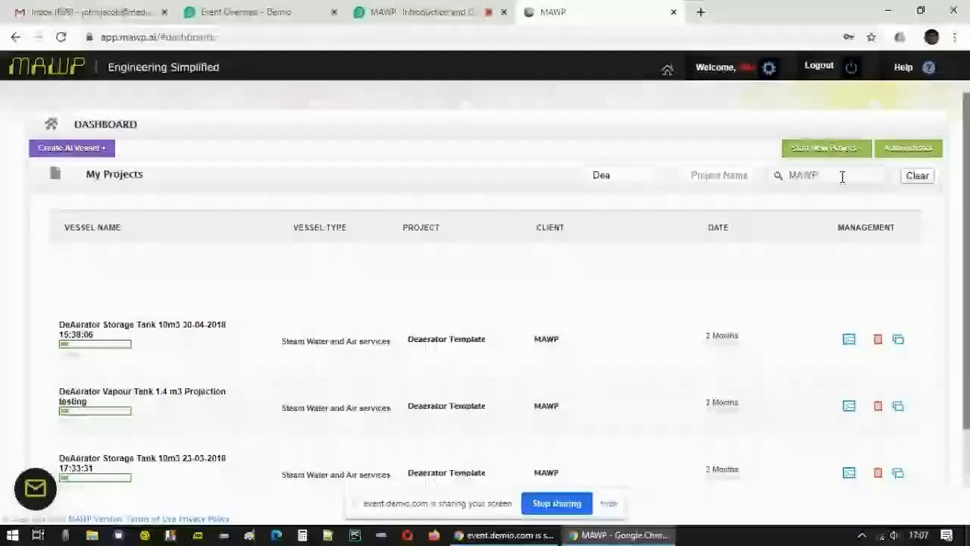
pyautogui.scroll(-1, 645, 364)
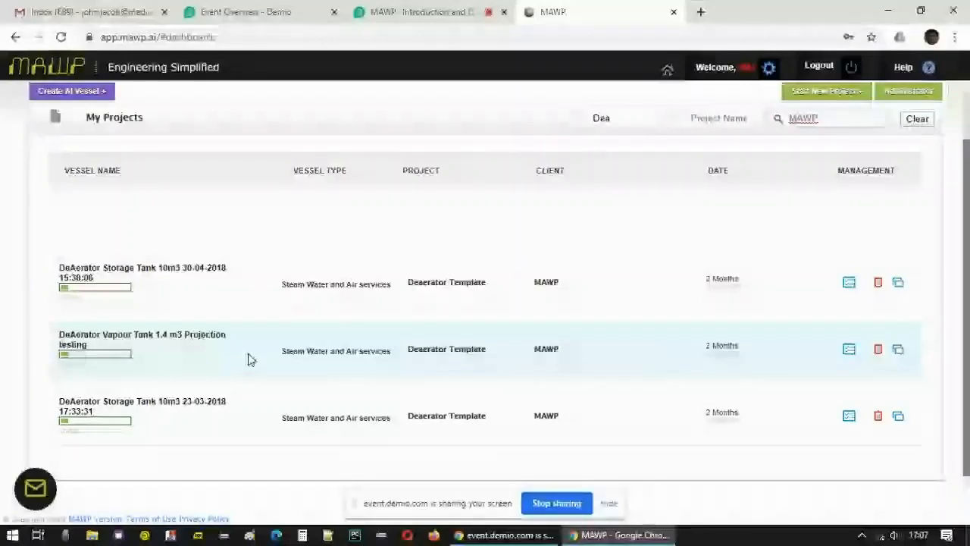
pyautogui.scroll(1, 248, 358)
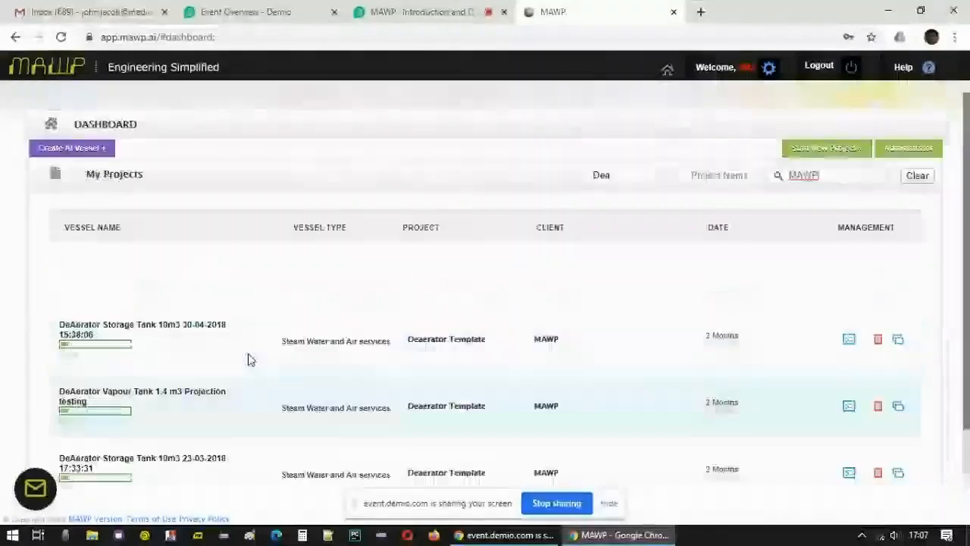
pyautogui.click(913, 181)
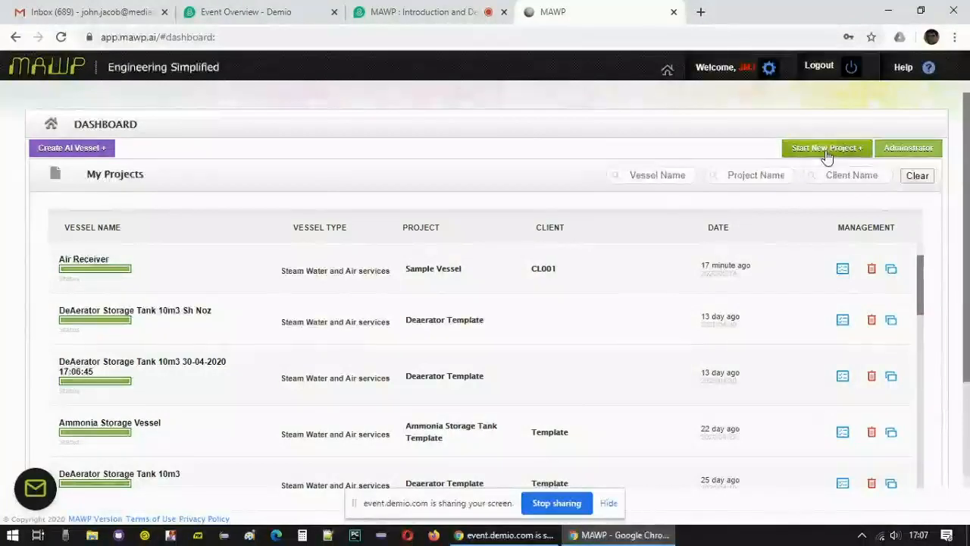
# Start a new project for vessel Air Receiver with Steam Water and Air services duty, a client code, location Pune.
pyautogui.click(826, 155)
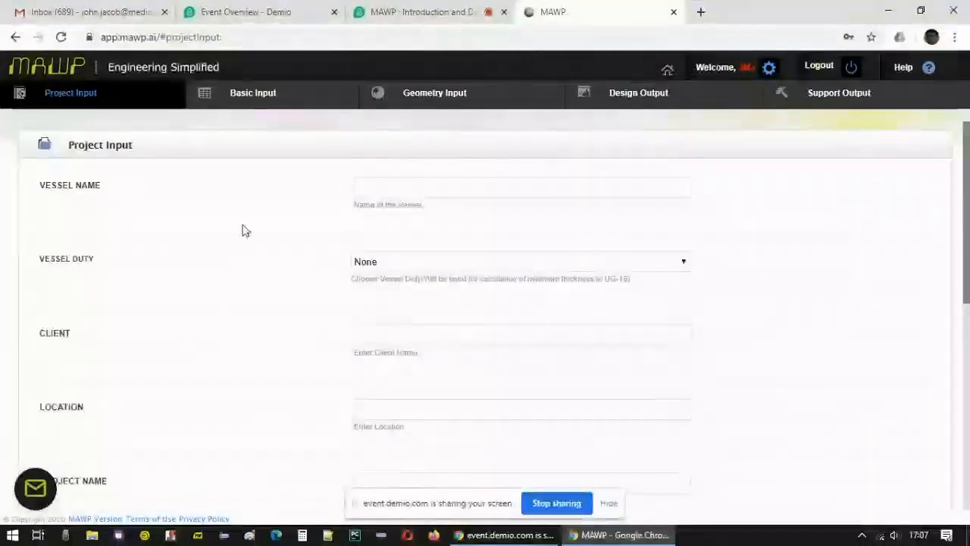
pyautogui.click(396, 190)
pyautogui.write('A')
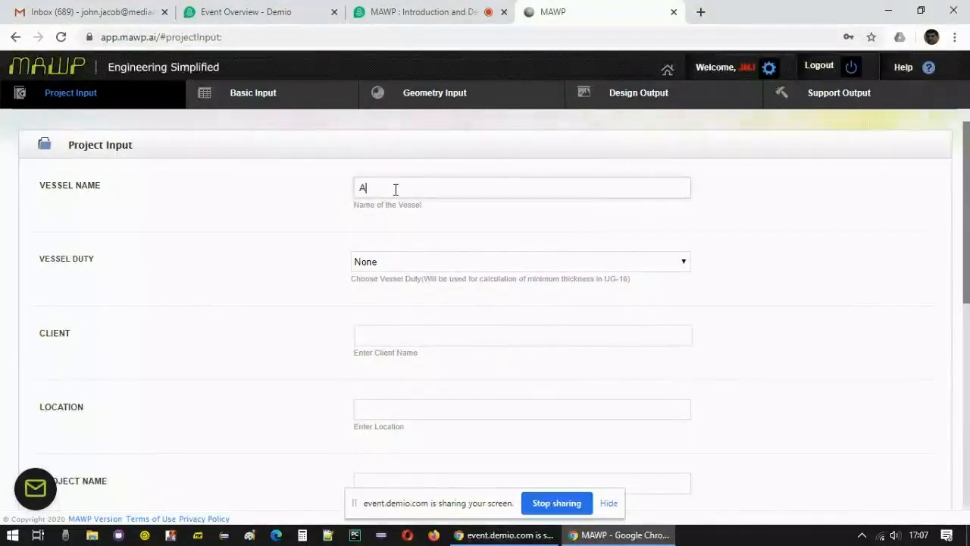
pyautogui.write('ir Receiver')
pyautogui.click(418, 262)
pyautogui.click(413, 303)
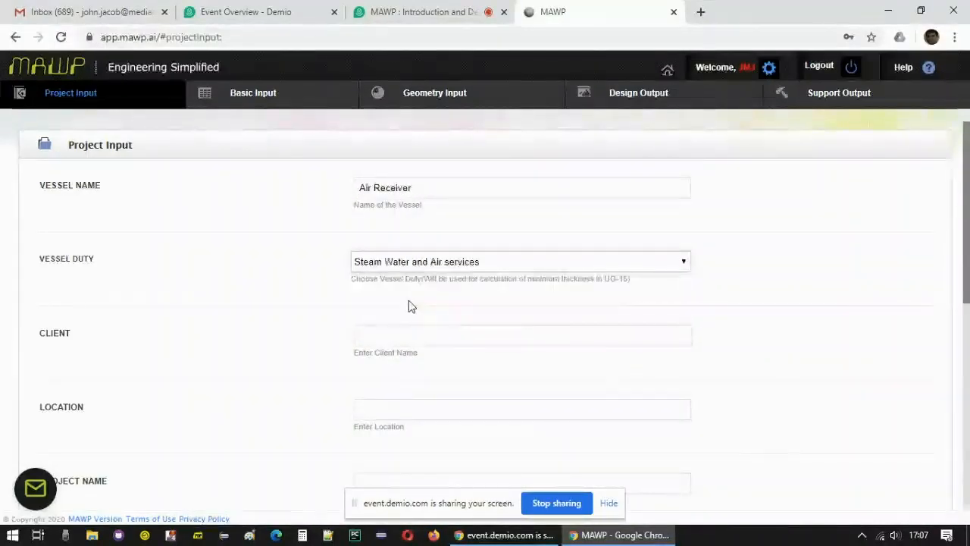
pyautogui.click(397, 334)
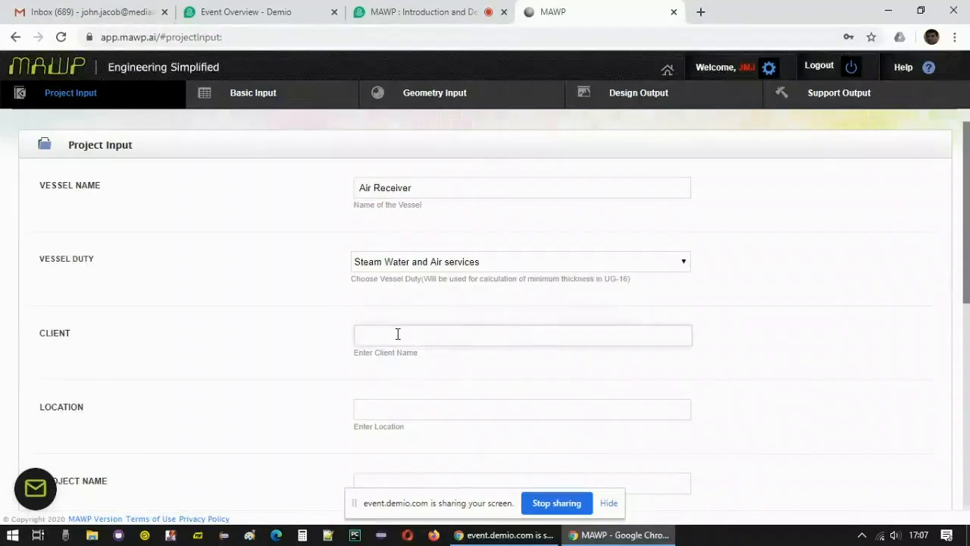
pyautogui.write('CL001')
pyautogui.click(413, 411)
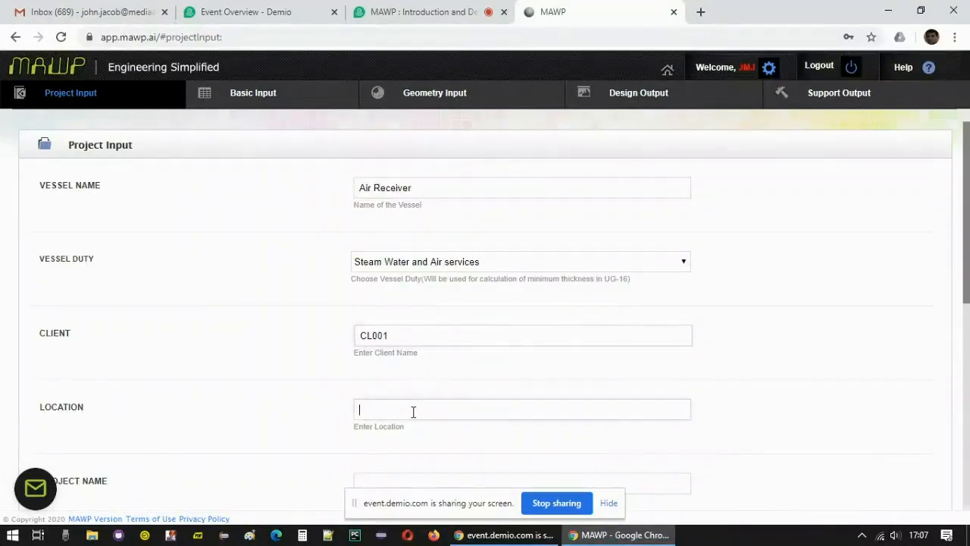
pyautogui.write('Pune')
# Name the project Expansion with document number Doc01 and an order number, then submit.
pyautogui.scroll(-1, 413, 412)
pyautogui.click(392, 412)
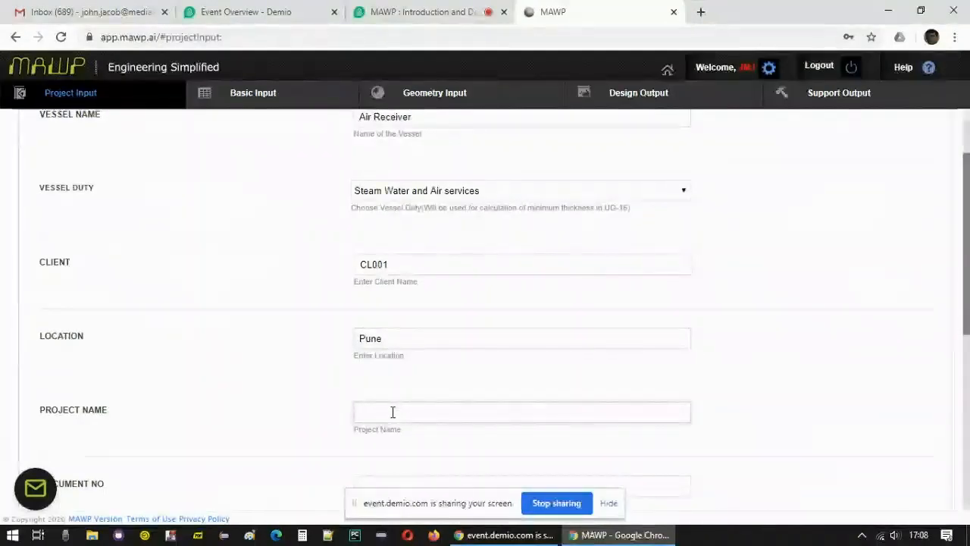
pyautogui.write('Expansion')
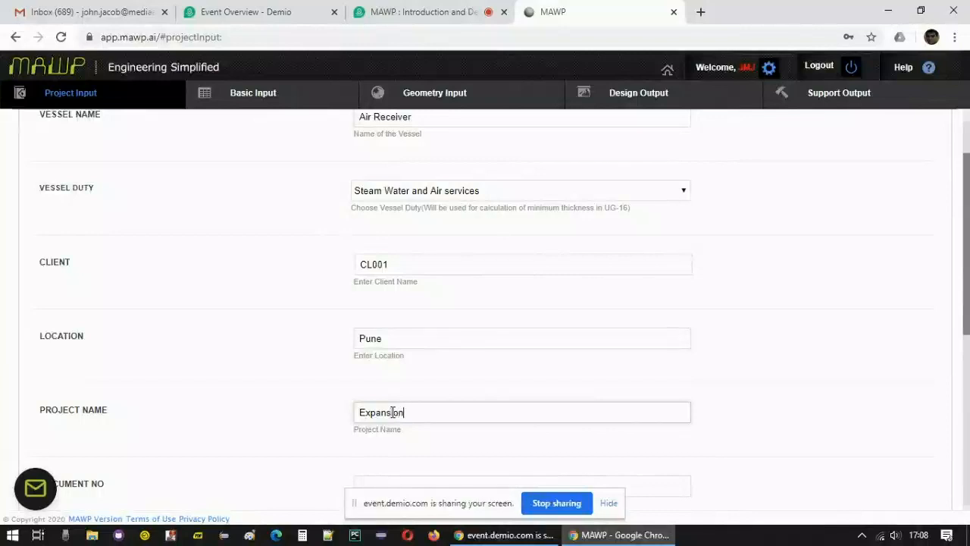
pyautogui.scroll(-2, 392, 412)
pyautogui.click(373, 339)
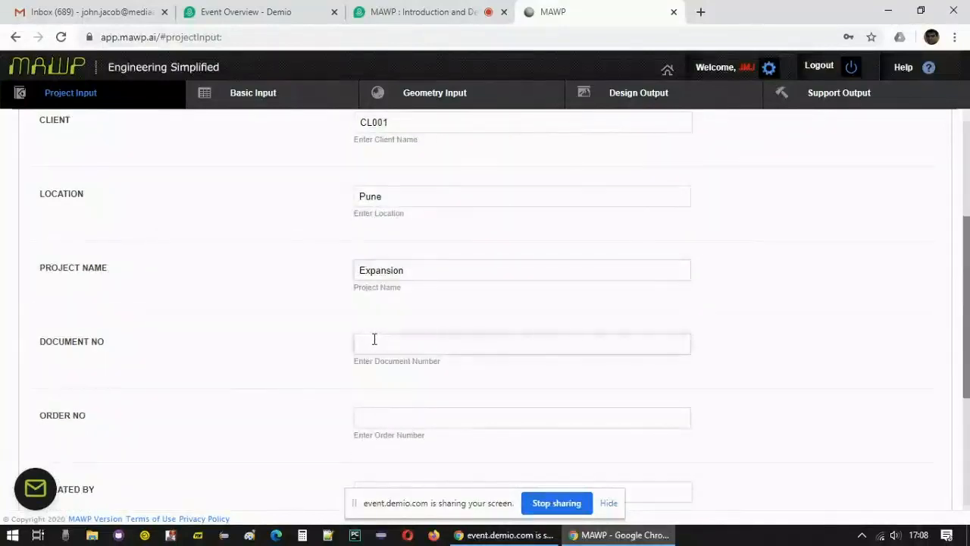
pyautogui.write('Doc01')
pyautogui.click(379, 418)
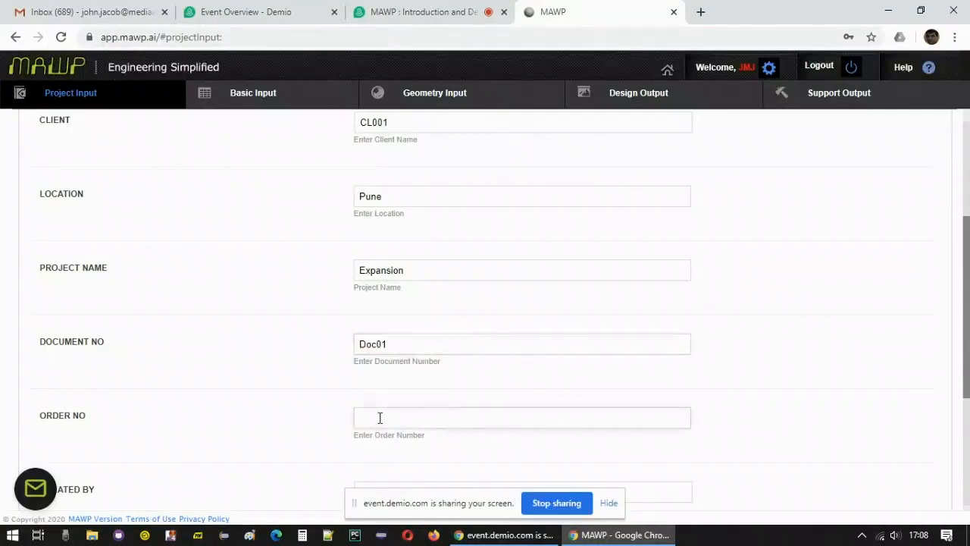
pyautogui.write('PO001')
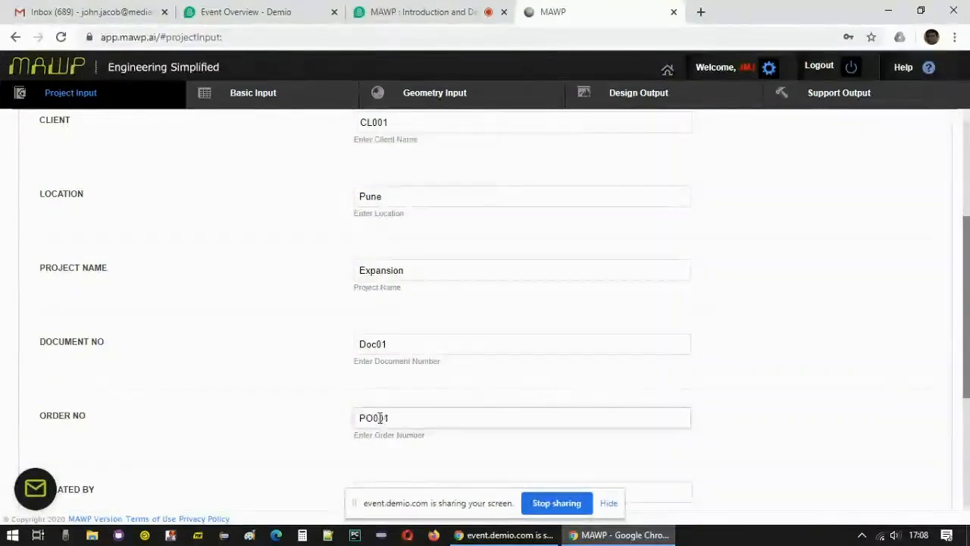
pyautogui.scroll(-2, 378, 412)
pyautogui.scroll(-2, 381, 442)
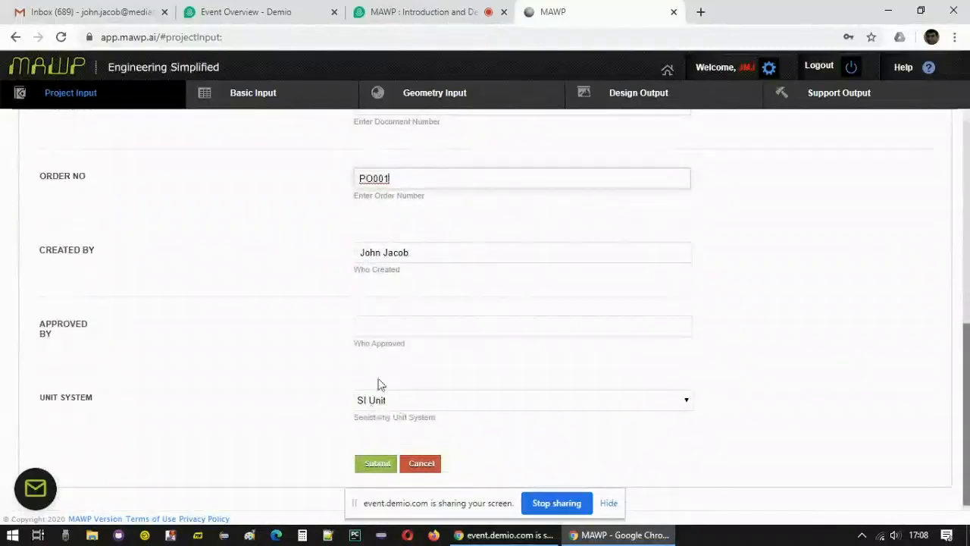
pyautogui.click(373, 465)
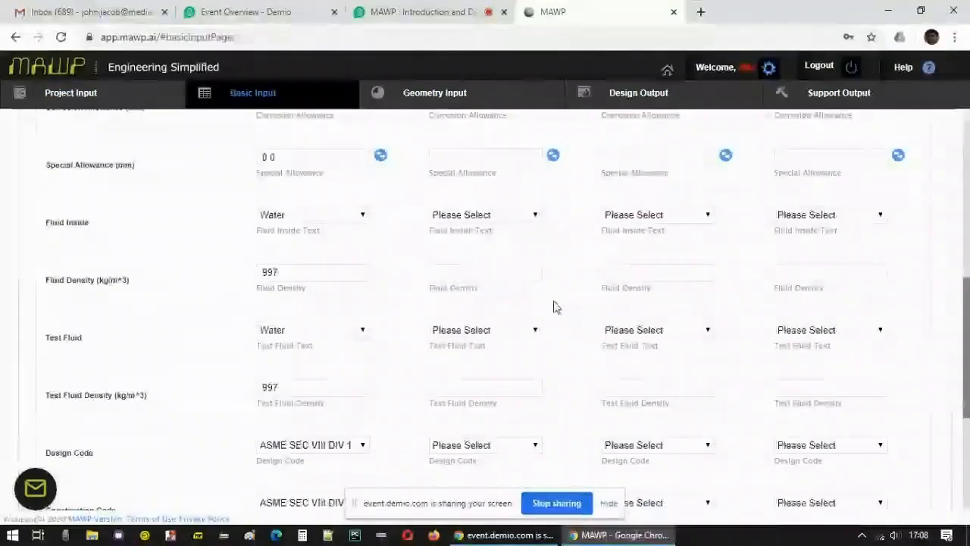
# Trim the decimal from the Case 1 design pressure and check it in other units.
pyautogui.scroll(3, 349, 228)
pyautogui.scroll(4, 347, 228)
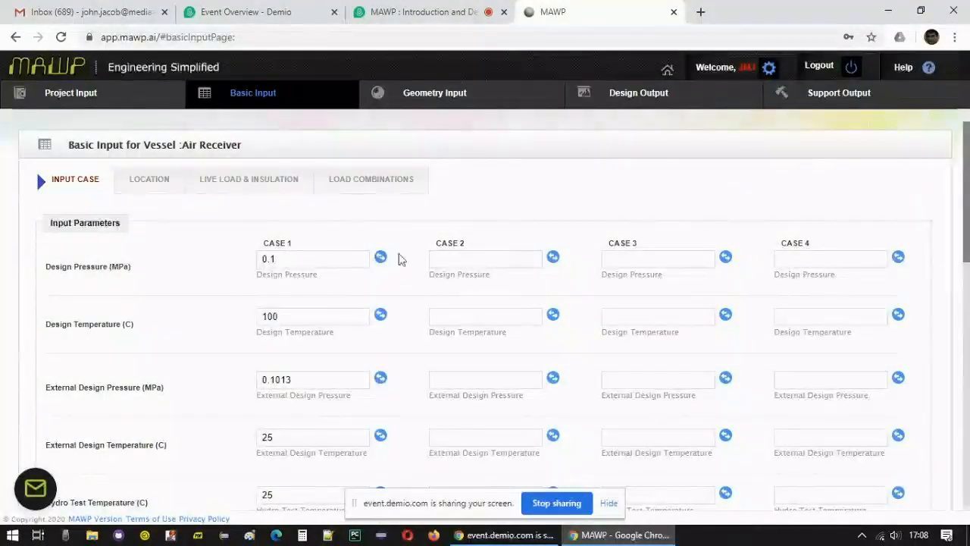
pyautogui.click(381, 261)
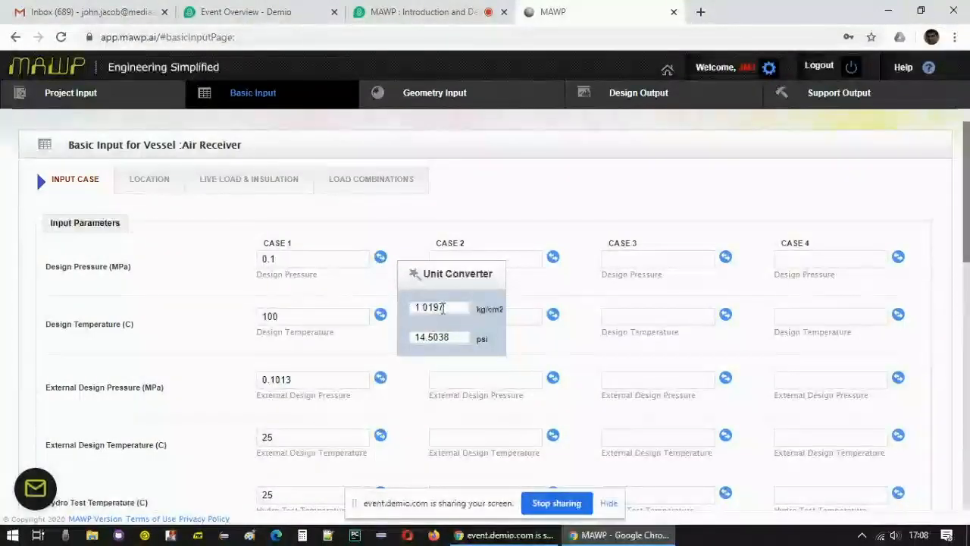
pyautogui.click(299, 260)
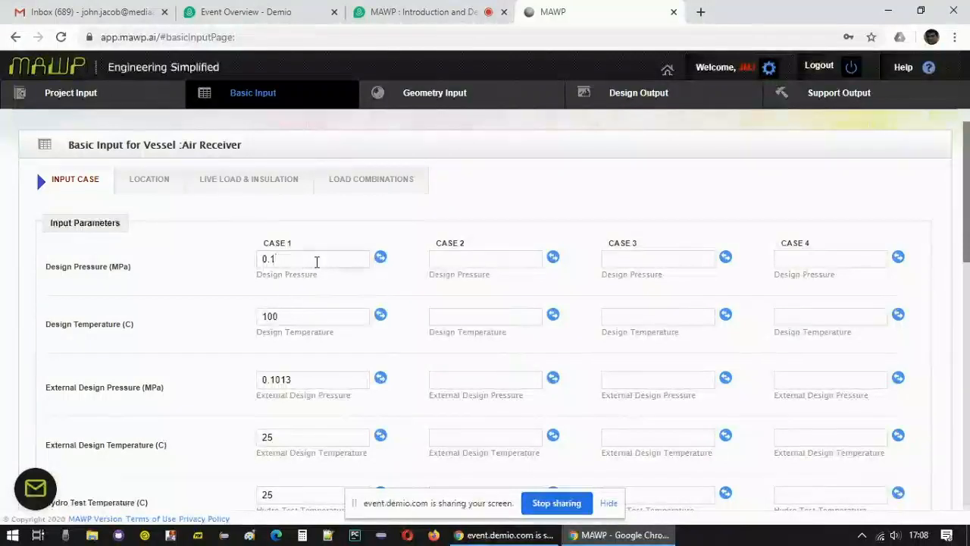
pyautogui.press('BackSpace')
pyautogui.press('BackSpace')
pyautogui.click(381, 258)
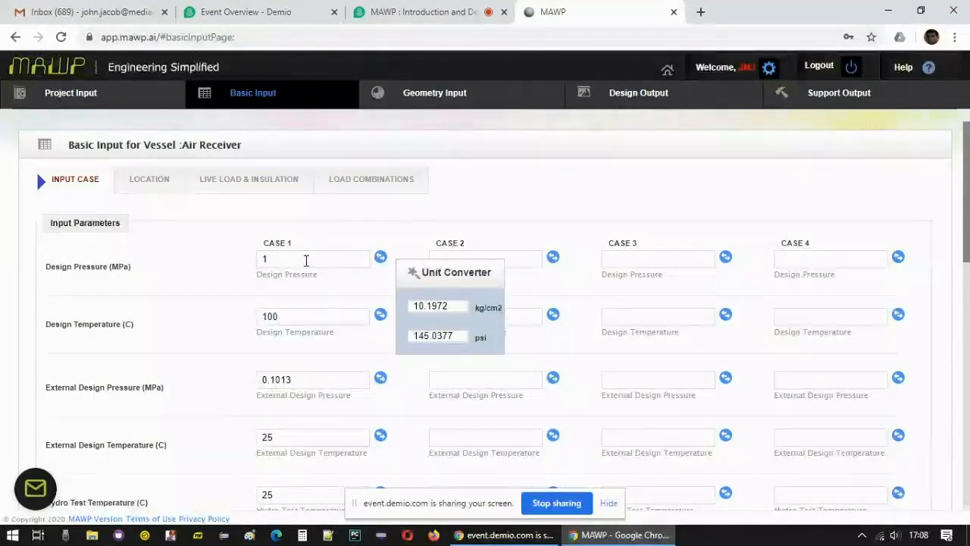
pyautogui.click(306, 260)
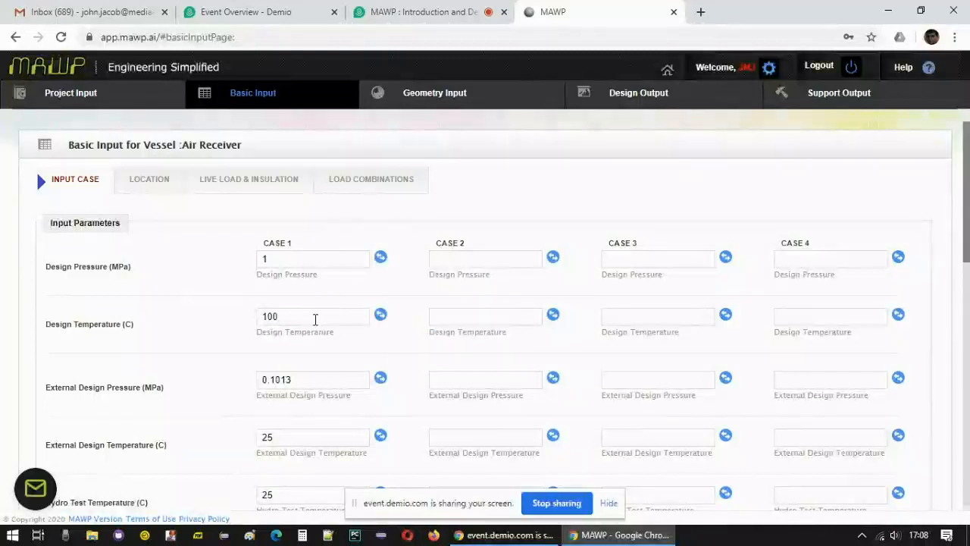
# Set the Case 1 design temperature to 50 and review the external design pressure.
pyautogui.doubleClick(313, 318)
pyautogui.write('50')
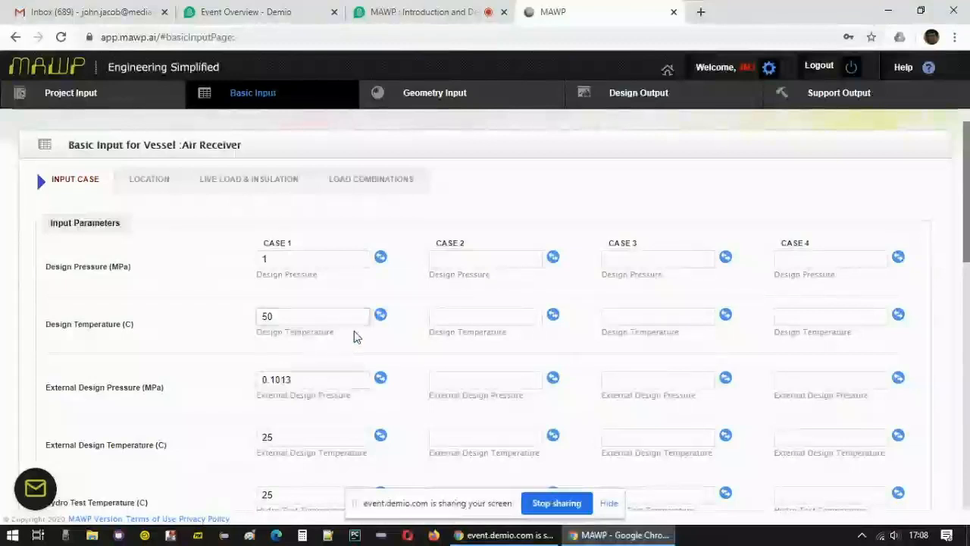
pyautogui.scroll(-1, 354, 335)
pyautogui.click(329, 309)
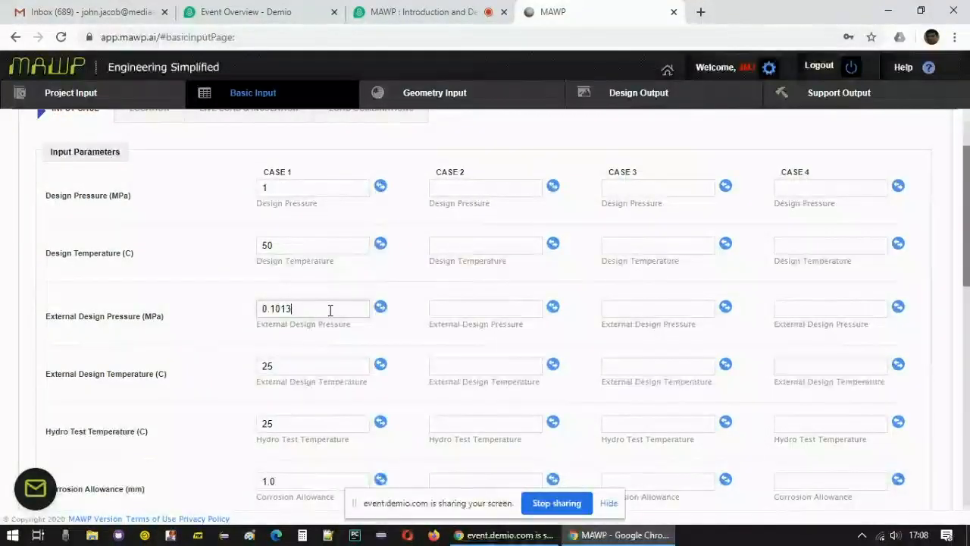
pyautogui.scroll(-1, 330, 309)
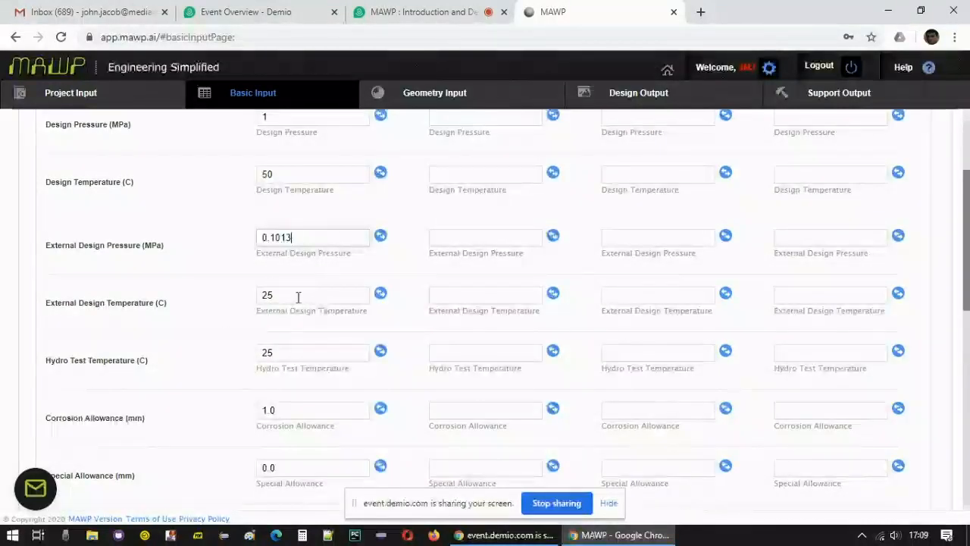
pyautogui.scroll(-2, 298, 297)
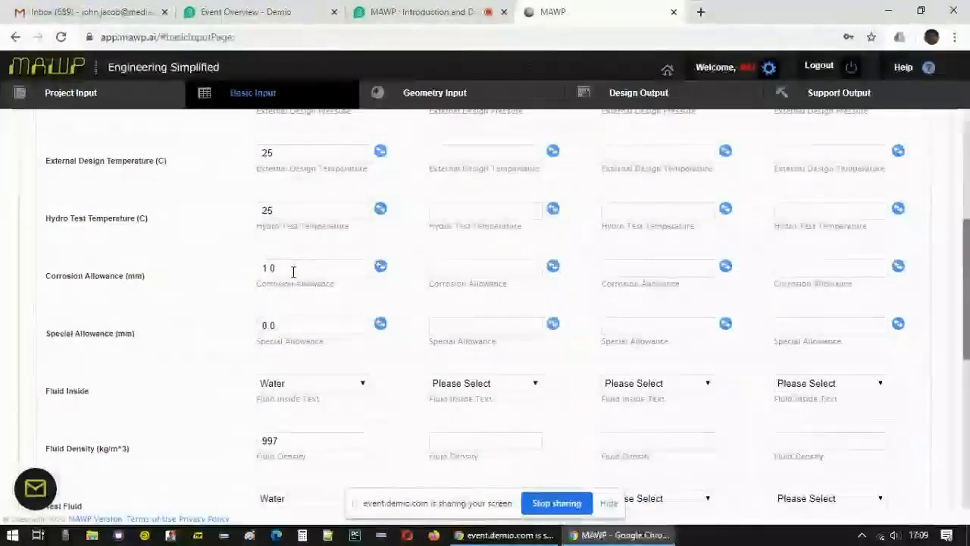
# Set corrosion allowance to 3.0 and the fluid inside to Gas with density 1.00.
pyautogui.doubleClick(293, 271)
pyautogui.write('3')
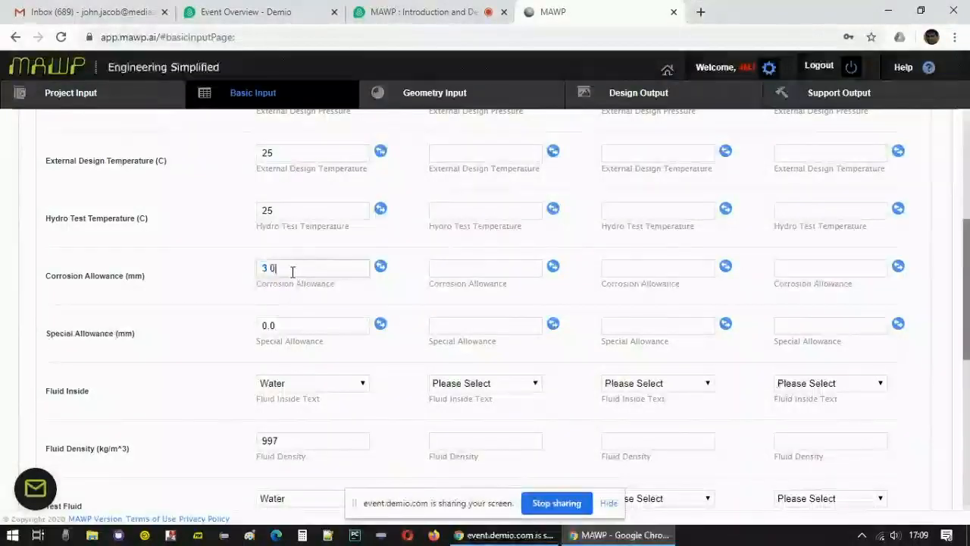
pyautogui.write('.0')
pyautogui.scroll(-1, 293, 272)
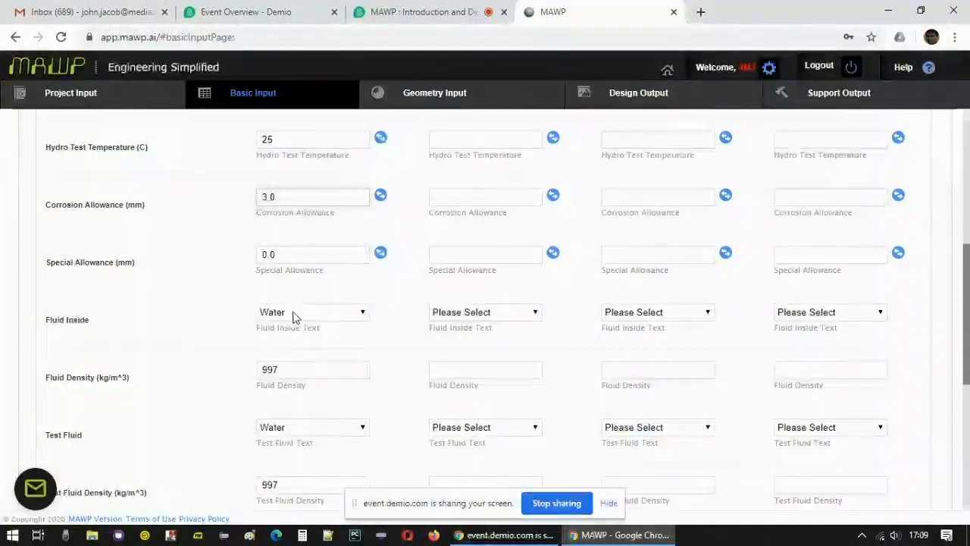
pyautogui.click(296, 317)
pyautogui.click(308, 347)
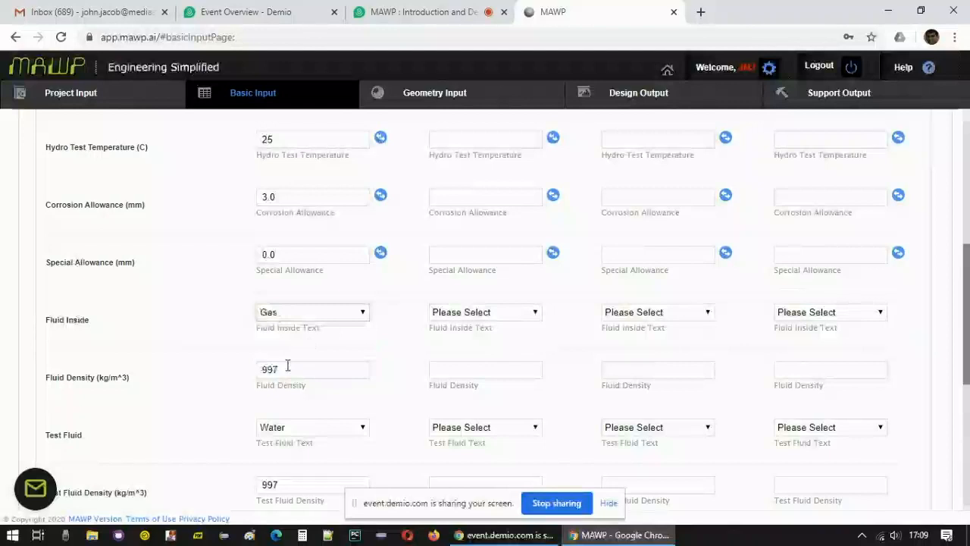
pyautogui.doubleClick(287, 366)
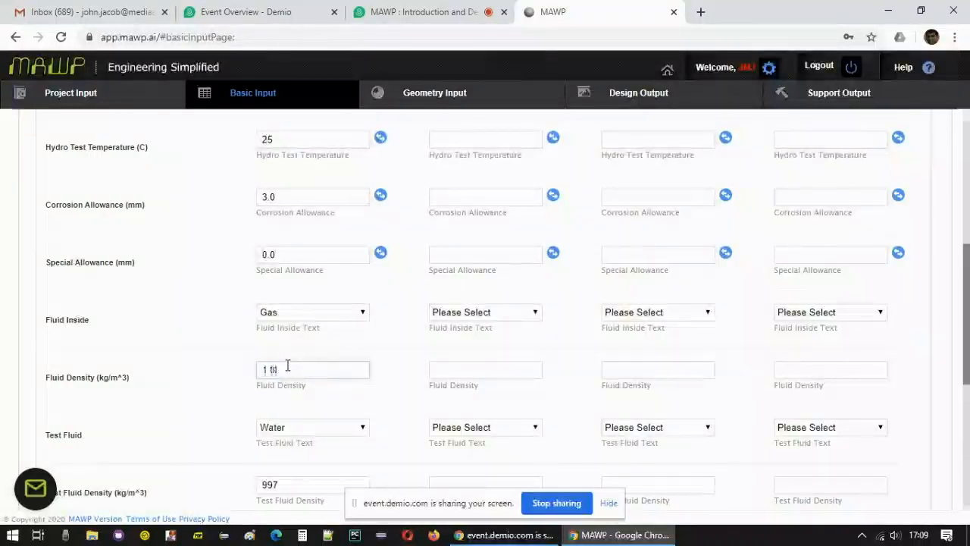
pyautogui.write('1.00')
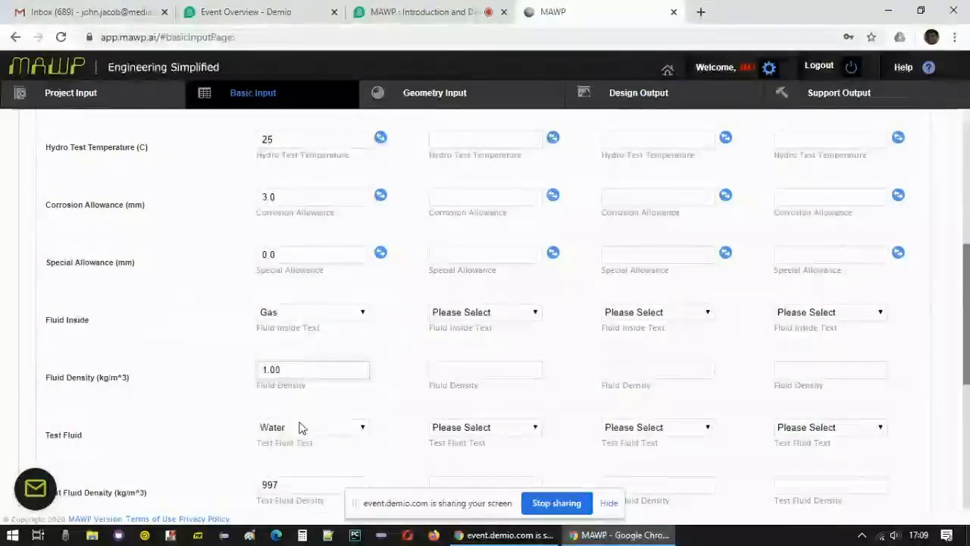
# Set longitudinal and circumferential joint efficiencies to 0.85 Type 1 Spot Radiography.
pyautogui.scroll(-2, 307, 409)
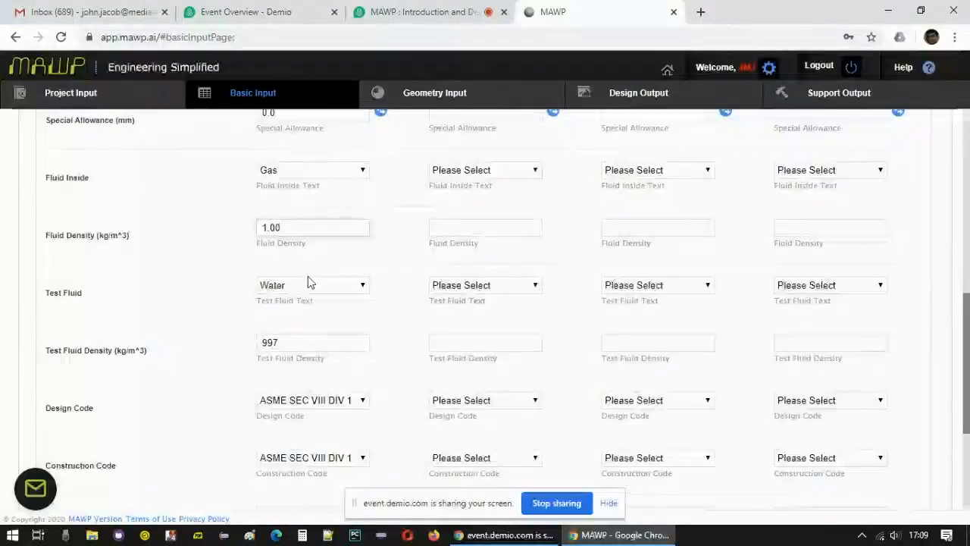
pyautogui.scroll(-1, 308, 278)
pyautogui.scroll(-2, 284, 335)
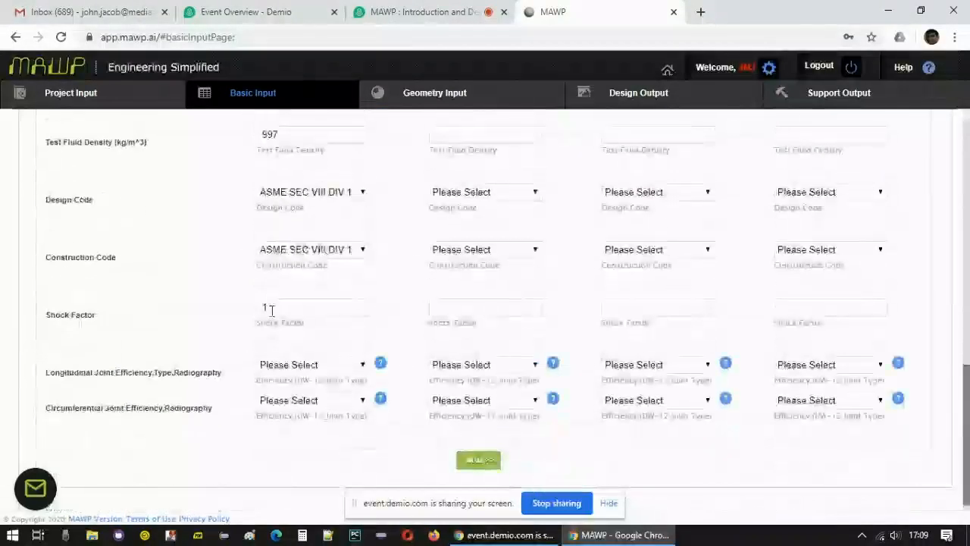
pyautogui.click(327, 366)
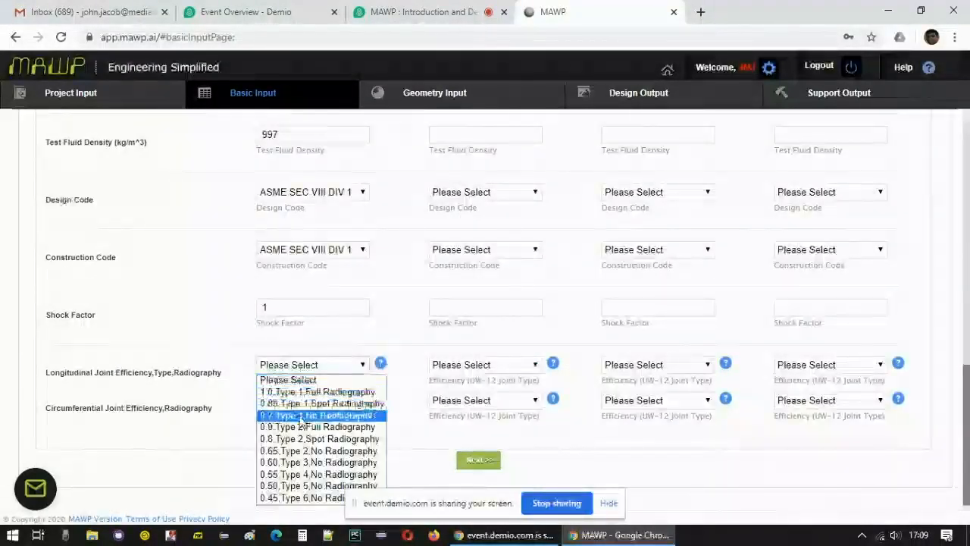
pyautogui.click(303, 415)
pyautogui.click(307, 372)
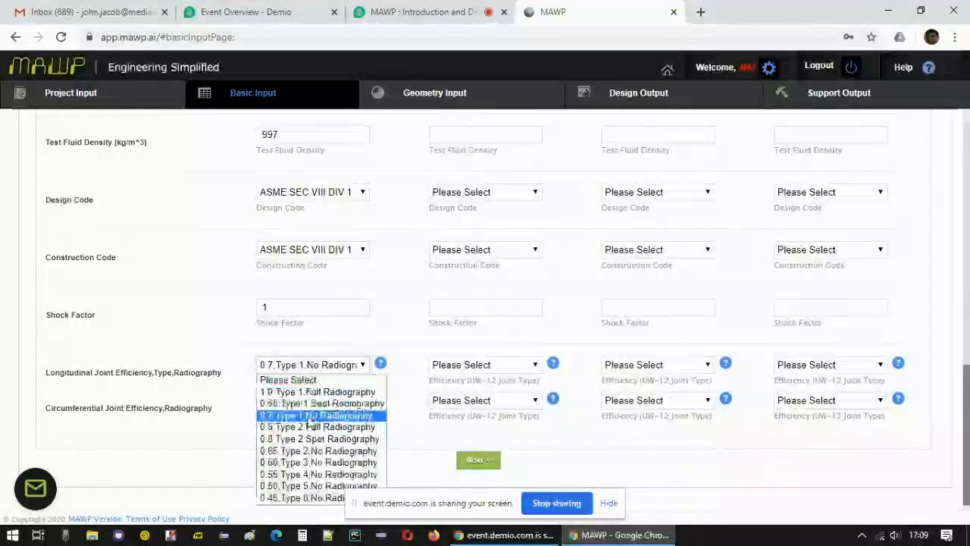
pyautogui.click(307, 402)
pyautogui.click(303, 402)
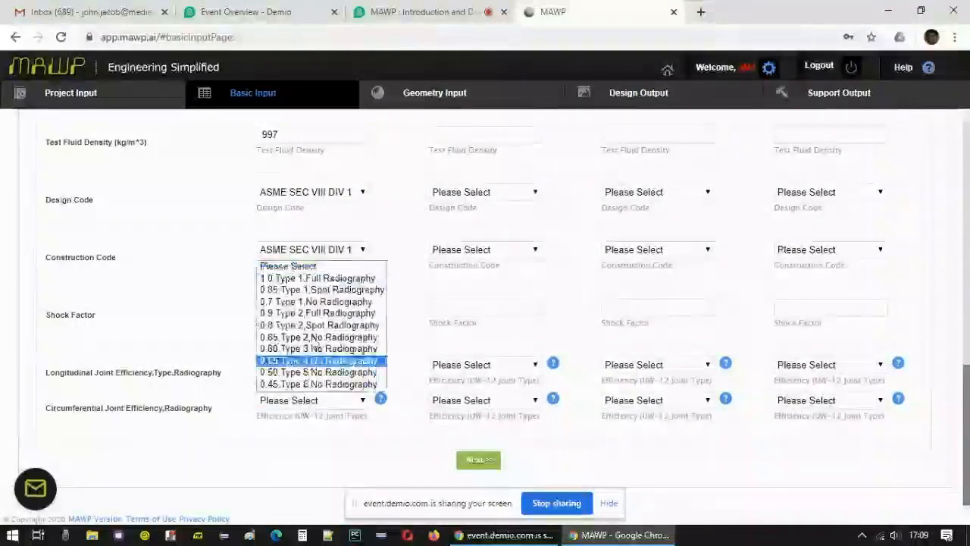
pyautogui.click(311, 288)
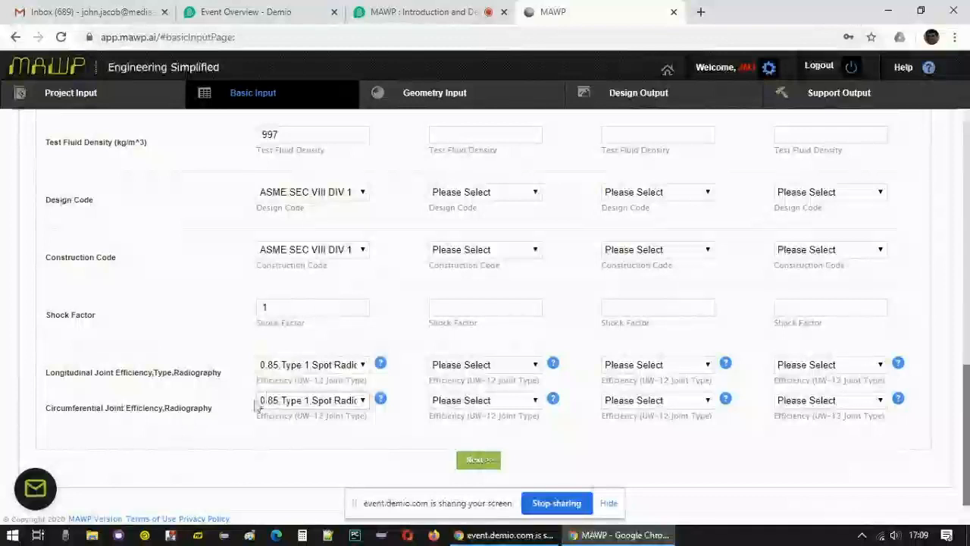
# Step through Location, Live Load & Insulation, and Load Combinations, then Create 3D.
pyautogui.click(477, 460)
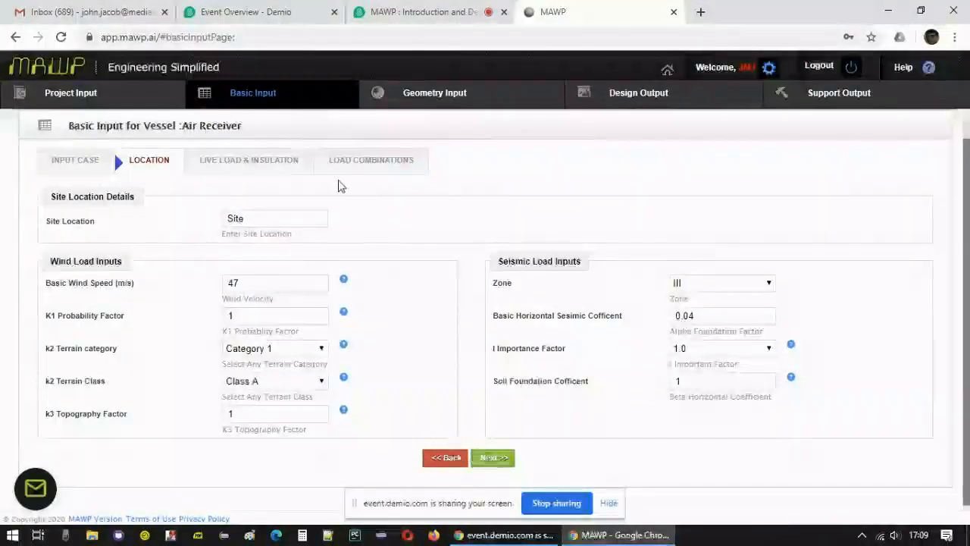
pyautogui.click(281, 163)
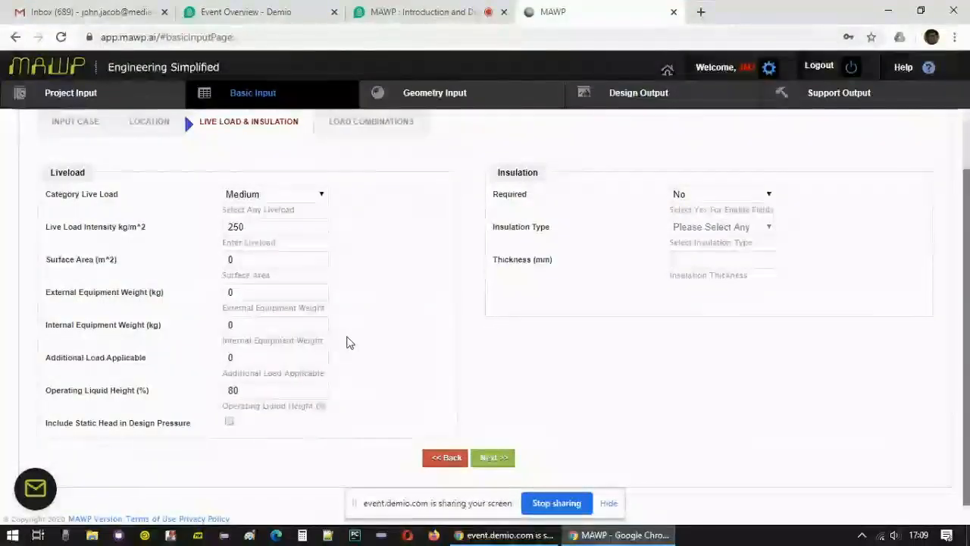
pyautogui.scroll(2, 515, 275)
pyautogui.scroll(-2, 678, 262)
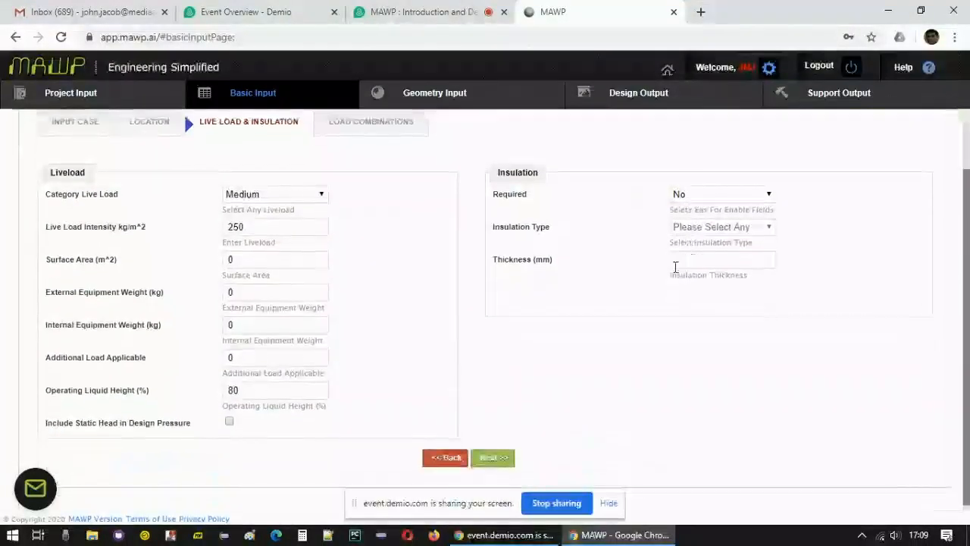
pyautogui.click(479, 463)
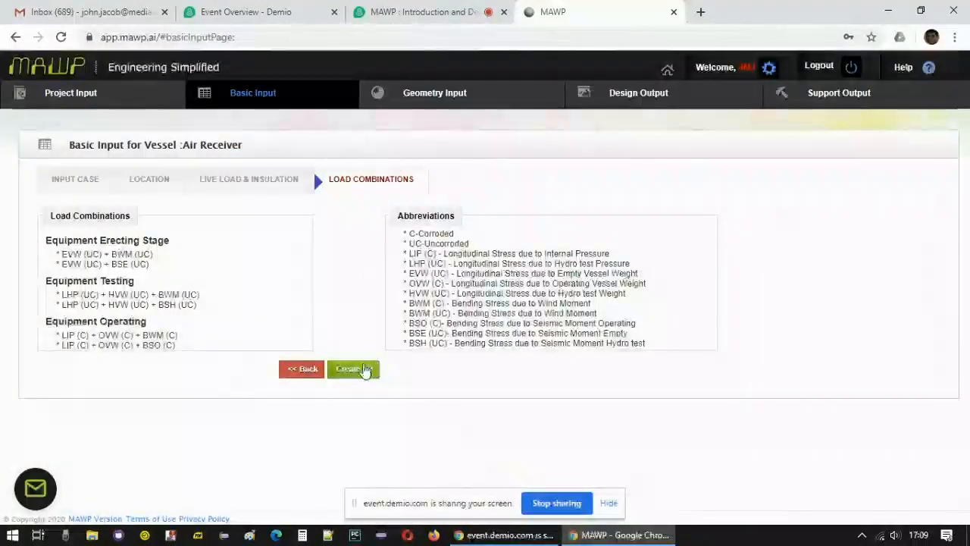
pyautogui.click(361, 371)
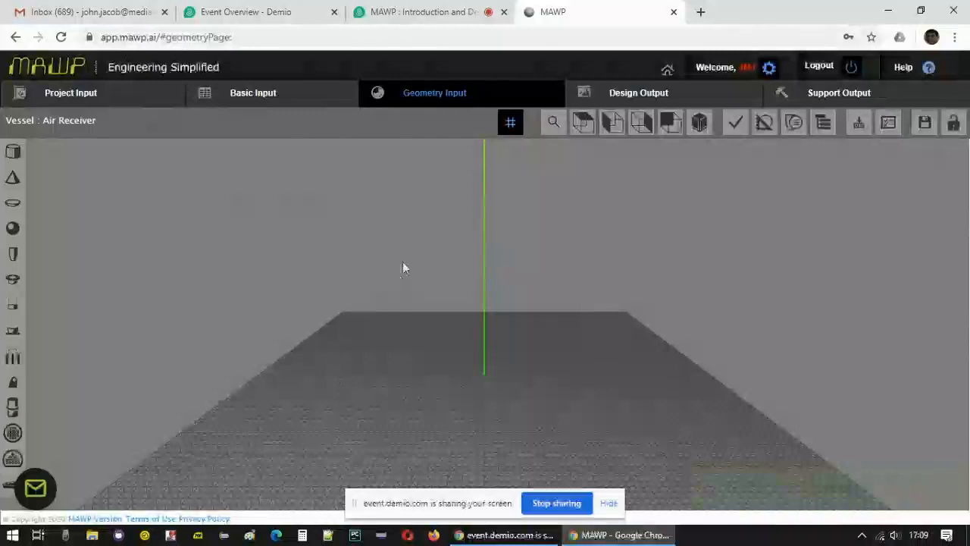
# Place cylindrical shell S1 (Shell_1) in the empty 3D workspace.
pyautogui.click(607, 503)
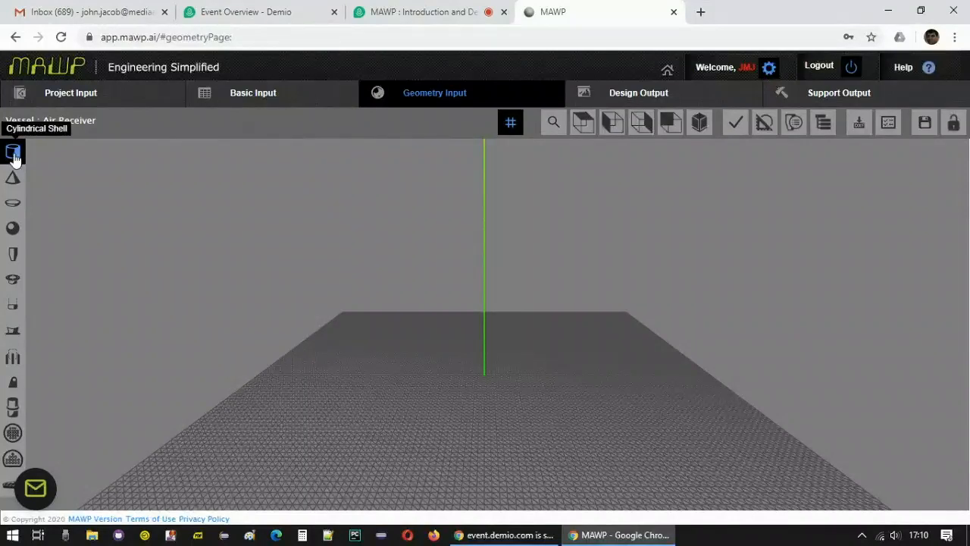
pyautogui.click(13, 152)
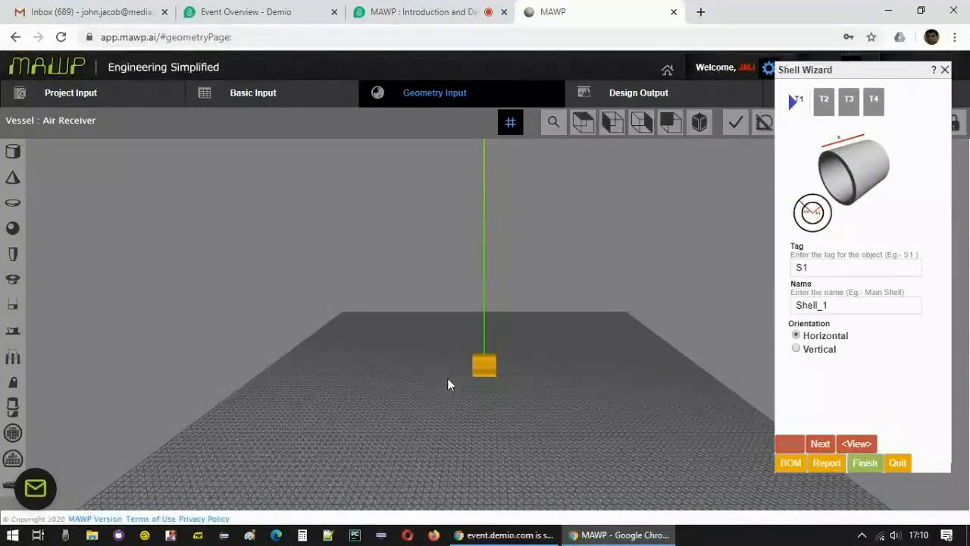
# Switch to isometric view, set Shell_1 to Vertical, and move to its T2 dimensions page.
pyautogui.click(699, 121)
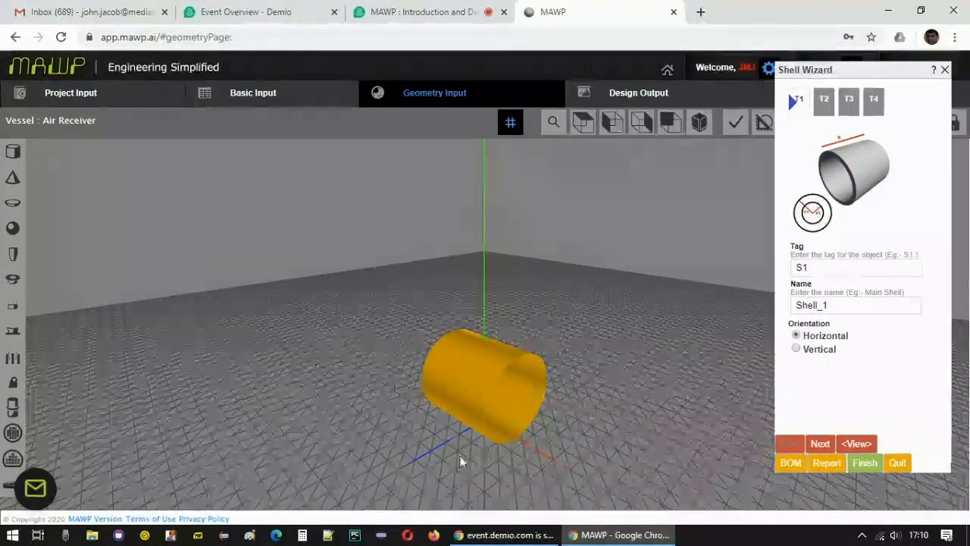
pyautogui.click(820, 350)
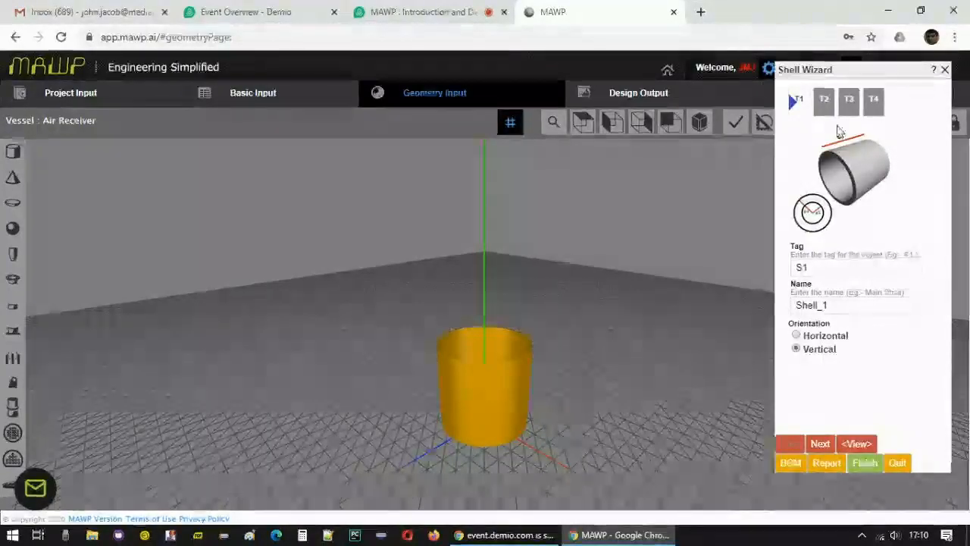
pyautogui.click(822, 100)
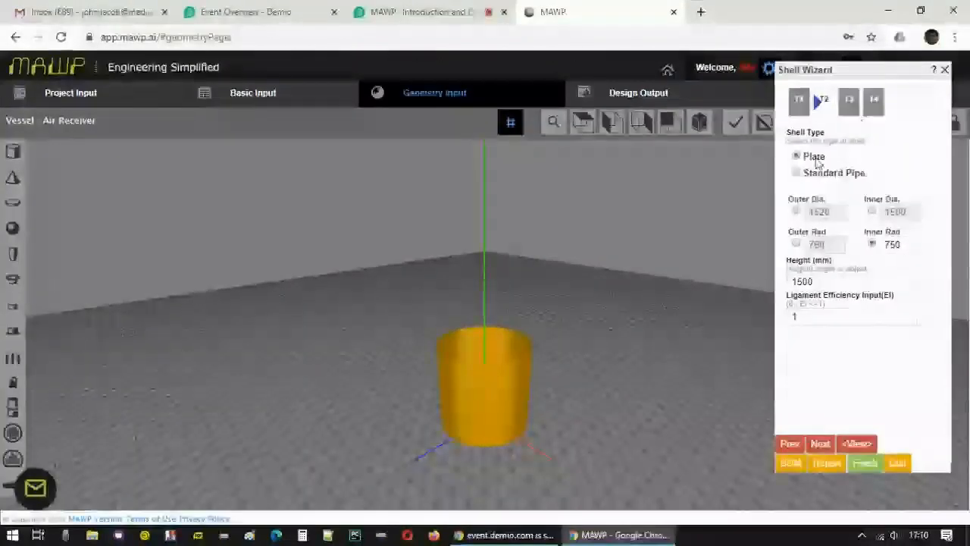
# Change the Shell_1 height to 2300 mm and orbit to view the taller shell.
pyautogui.doubleClick(818, 282)
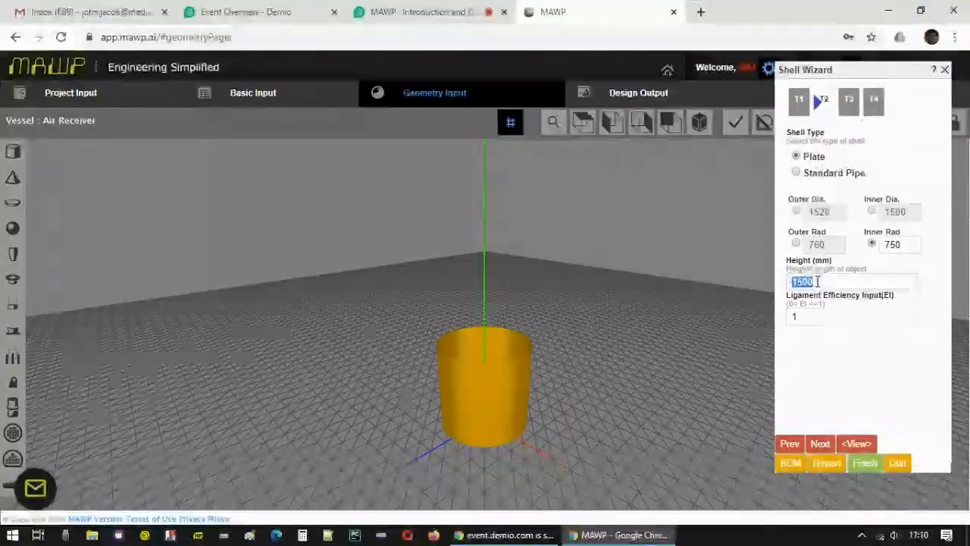
pyautogui.write('23000')
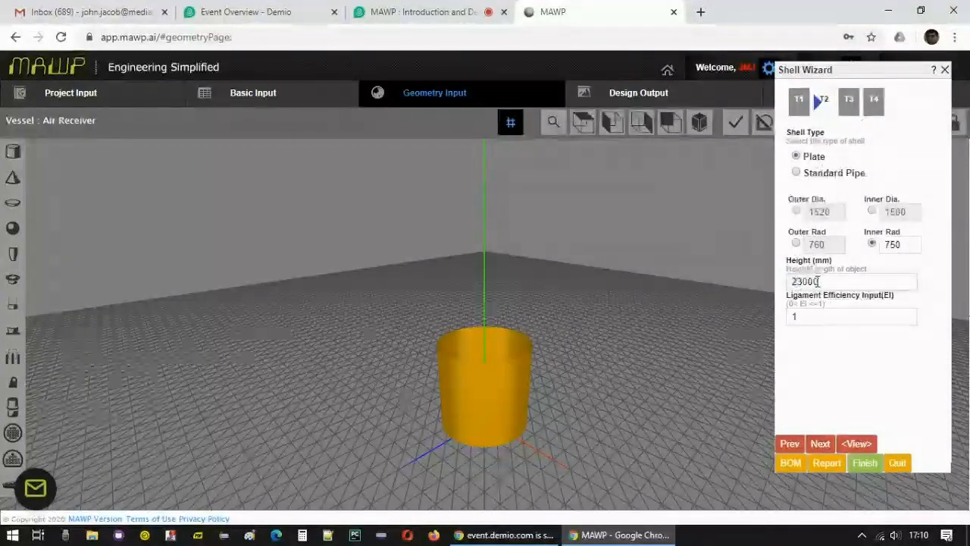
pyautogui.click(945, 418)
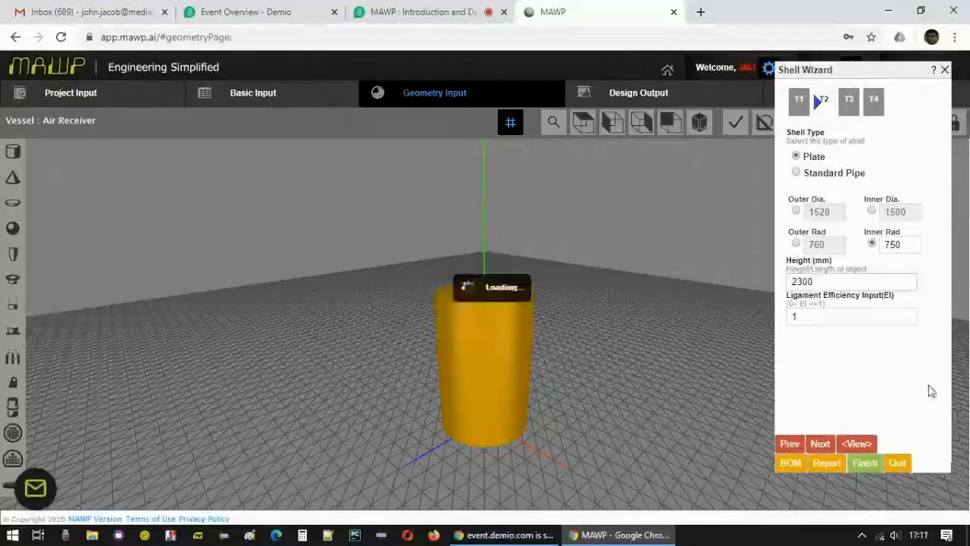
pyautogui.moveTo(583, 340); pyautogui.dragTo(324, 511)
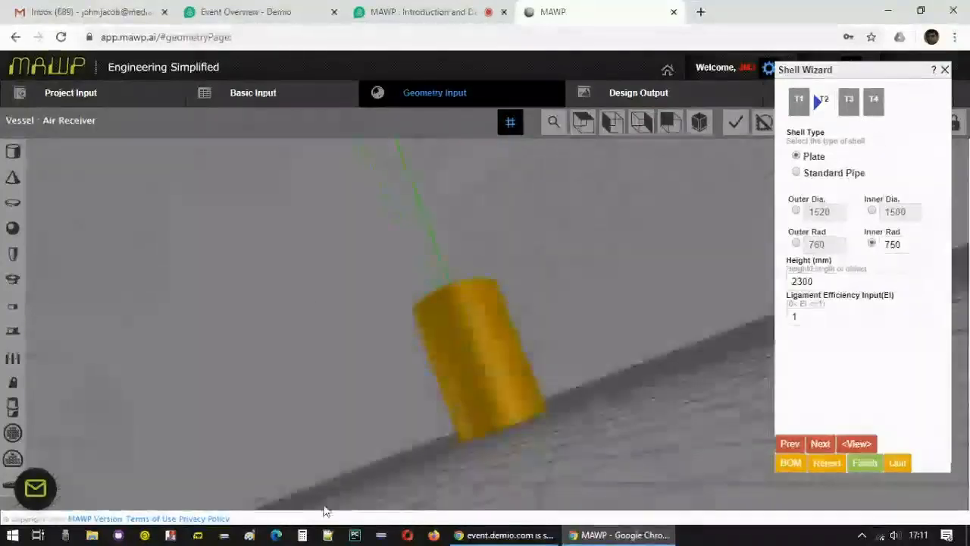
# Review wizard pages T1–T3 and expand the editor into the full multi-column overview.
pyautogui.click(849, 100)
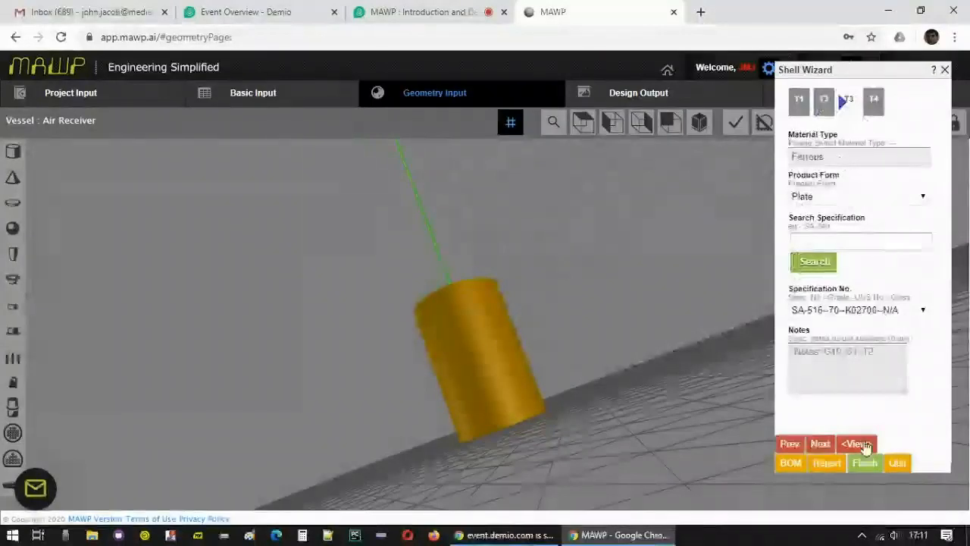
pyautogui.click(801, 104)
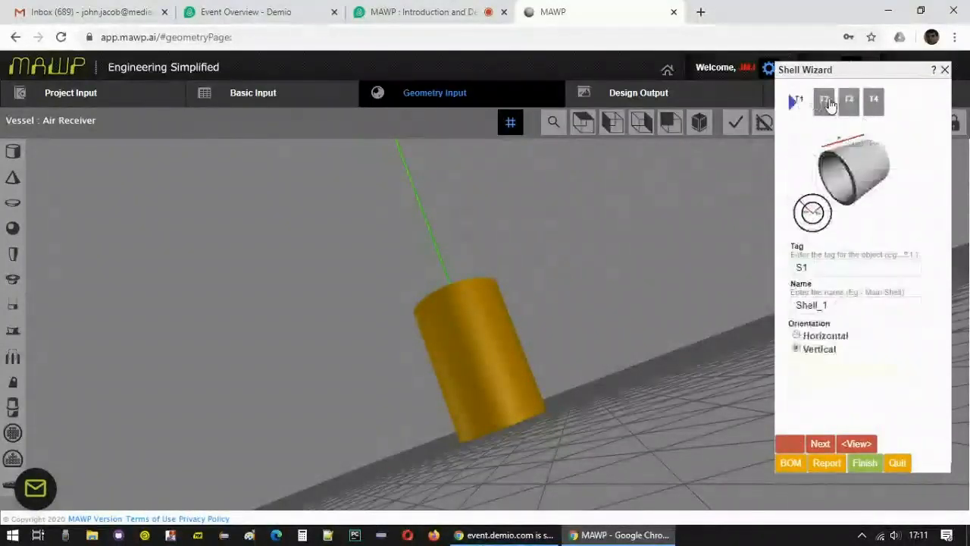
pyautogui.click(824, 103)
pyautogui.click(848, 106)
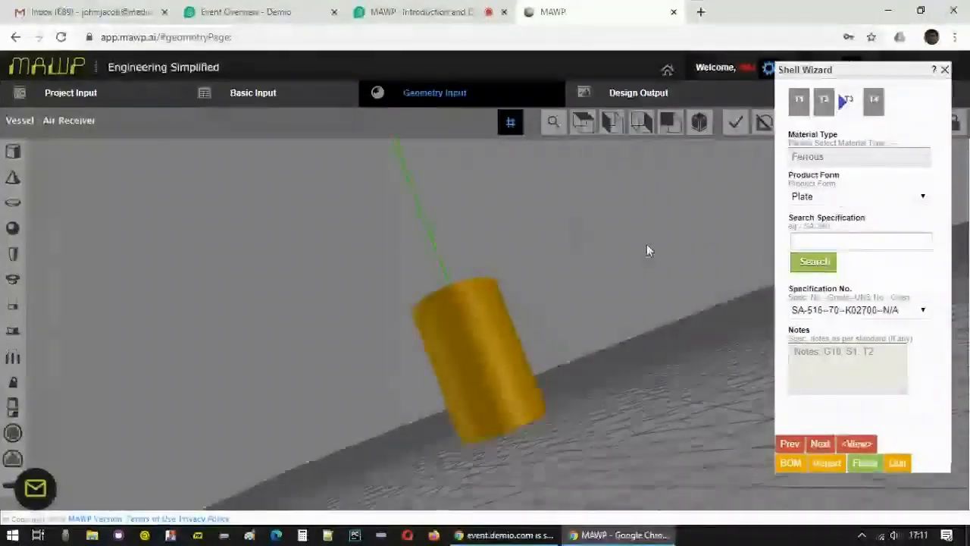
pyautogui.click(856, 444)
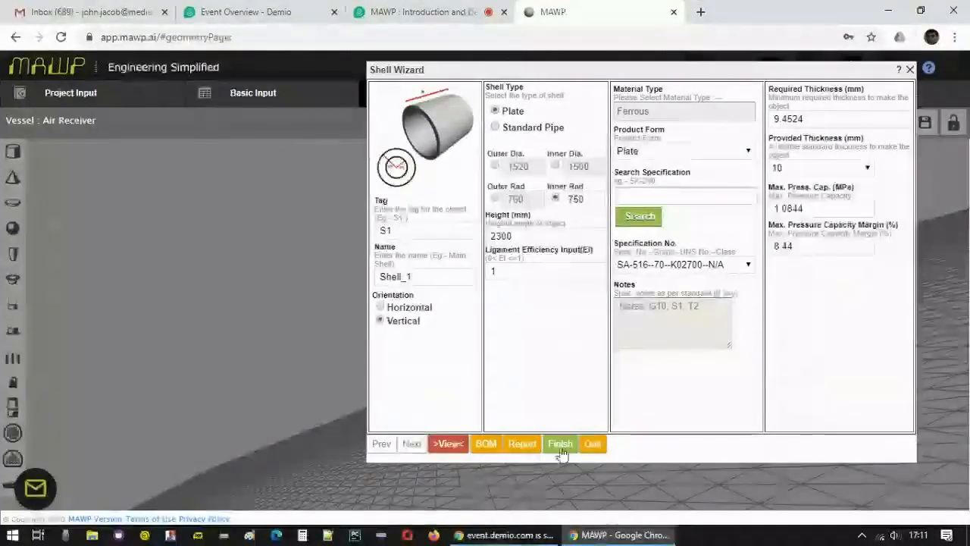
# Collapse the shell overview, rotate Shell_1 upright, and return to the T3 SA-516-70 material page.
pyautogui.click(449, 444)
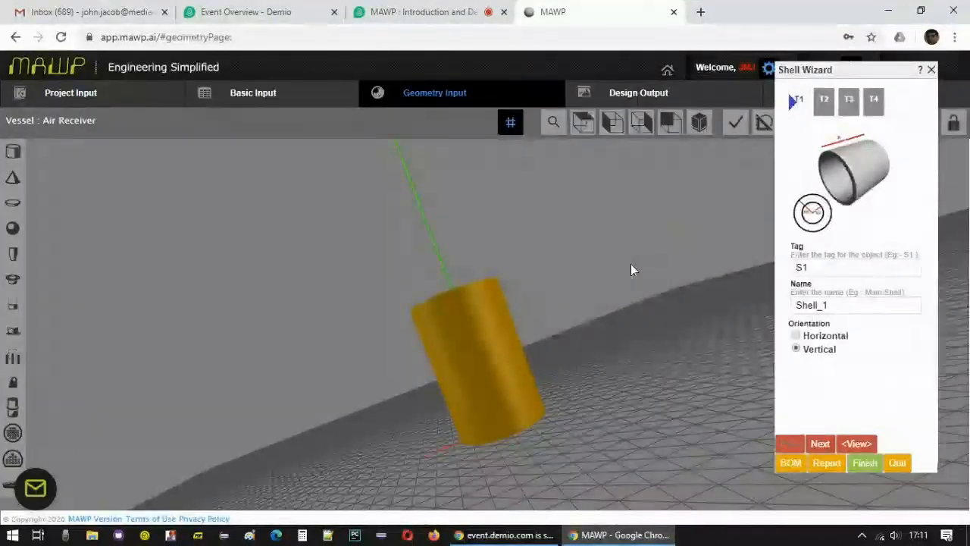
pyautogui.moveTo(594, 264); pyautogui.dragTo(717, 318)
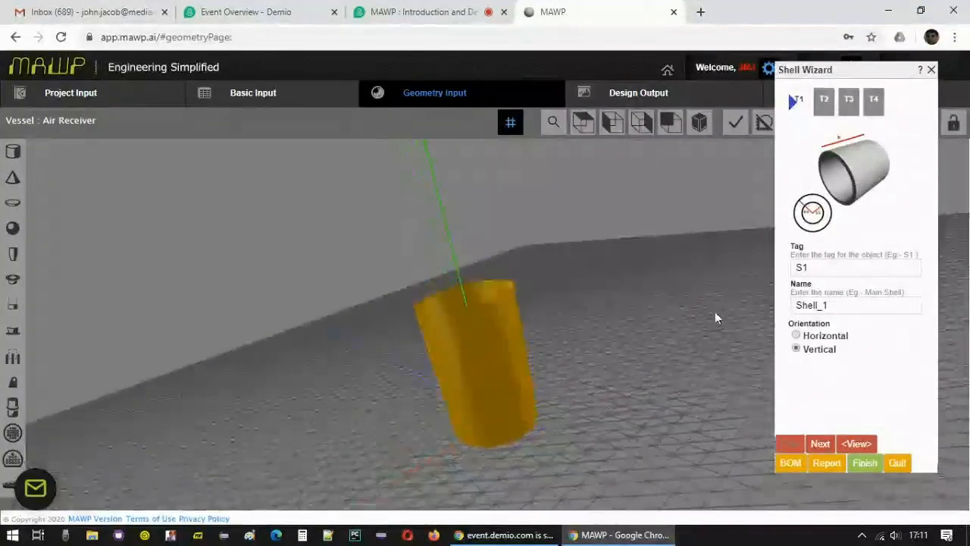
pyautogui.click(862, 446)
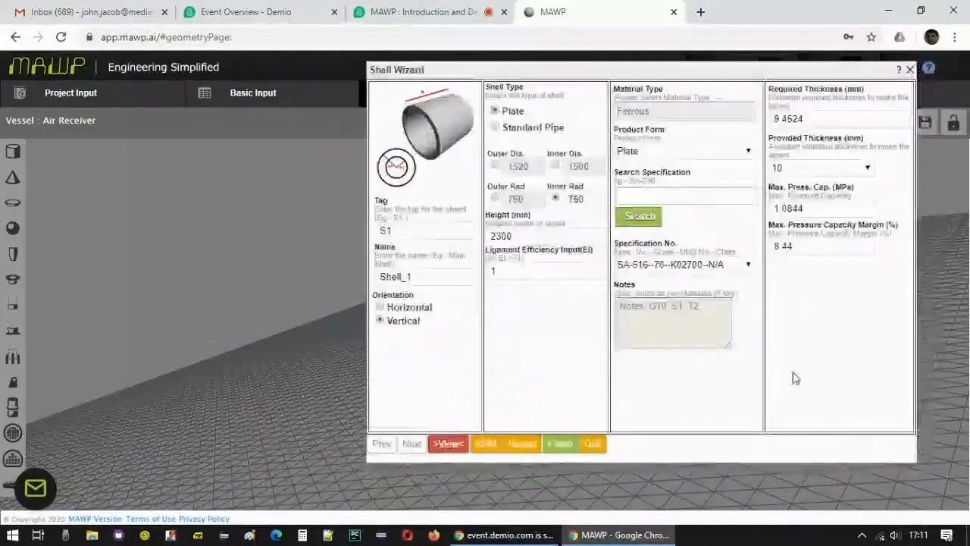
pyautogui.click(447, 445)
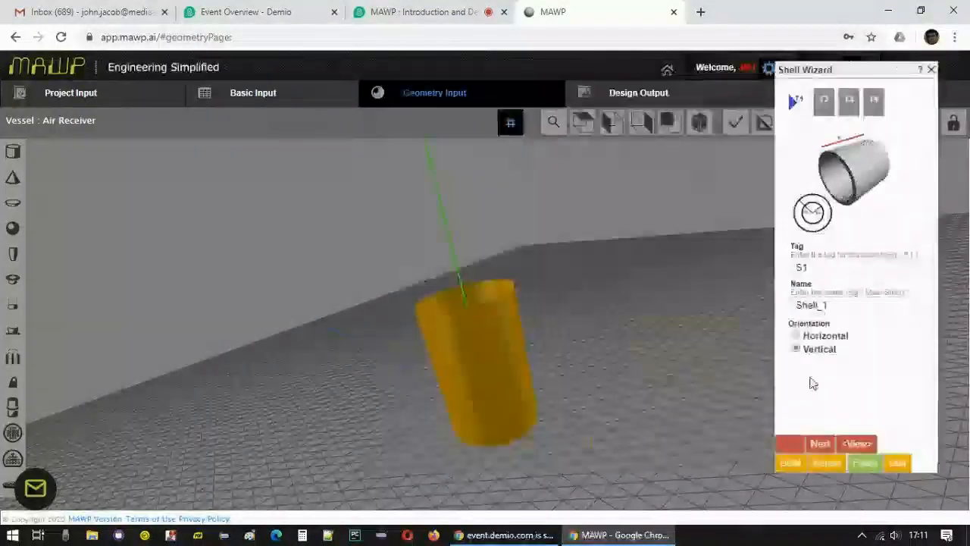
pyautogui.click(852, 103)
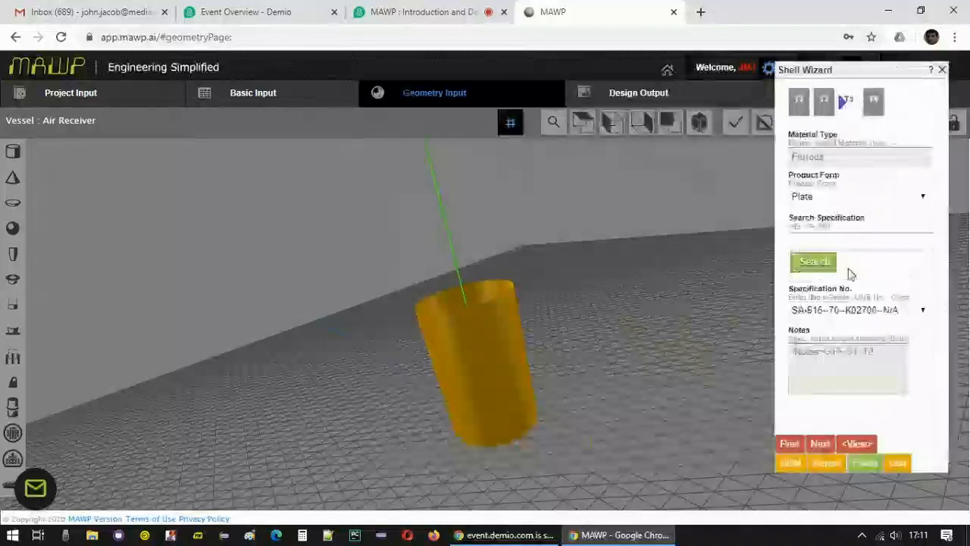
# Search the shell specifications for 304 and try the SA-240-304 stainless grade.
pyautogui.click(831, 315)
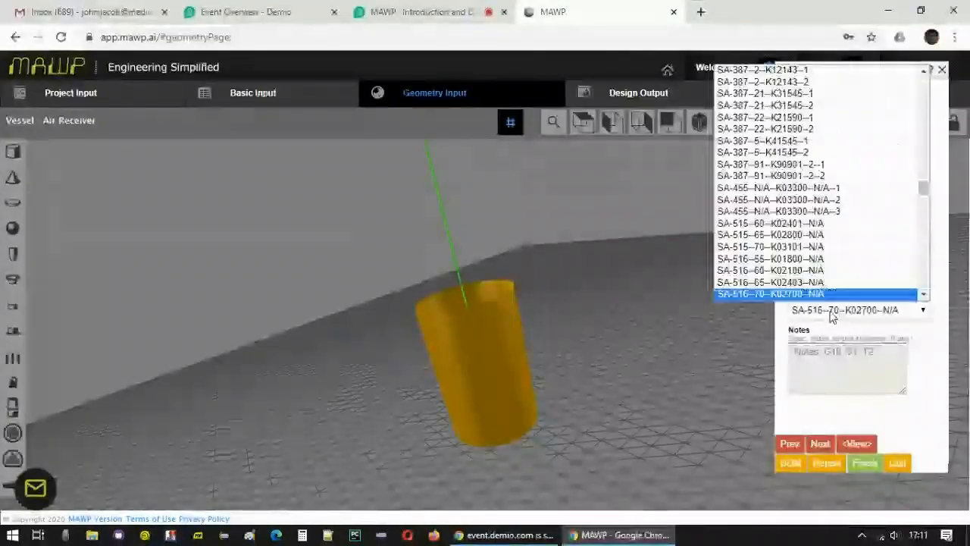
pyautogui.scroll(-5, 836, 141)
pyautogui.scroll(10, 837, 140)
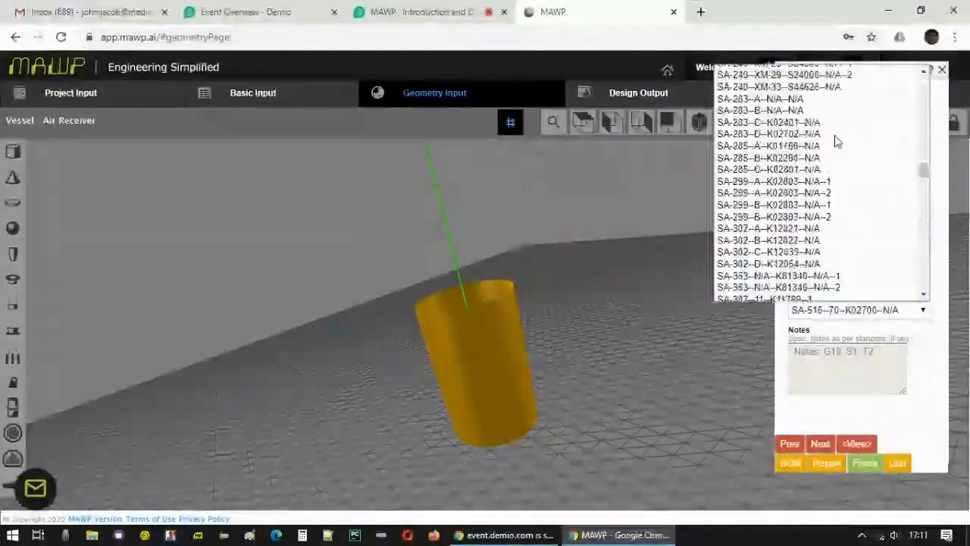
pyautogui.click(862, 319)
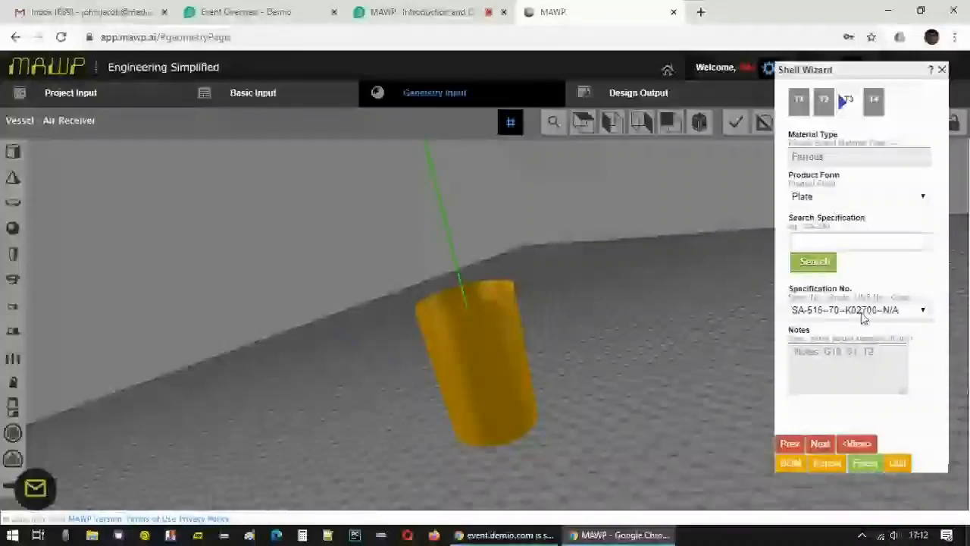
pyautogui.click(835, 240)
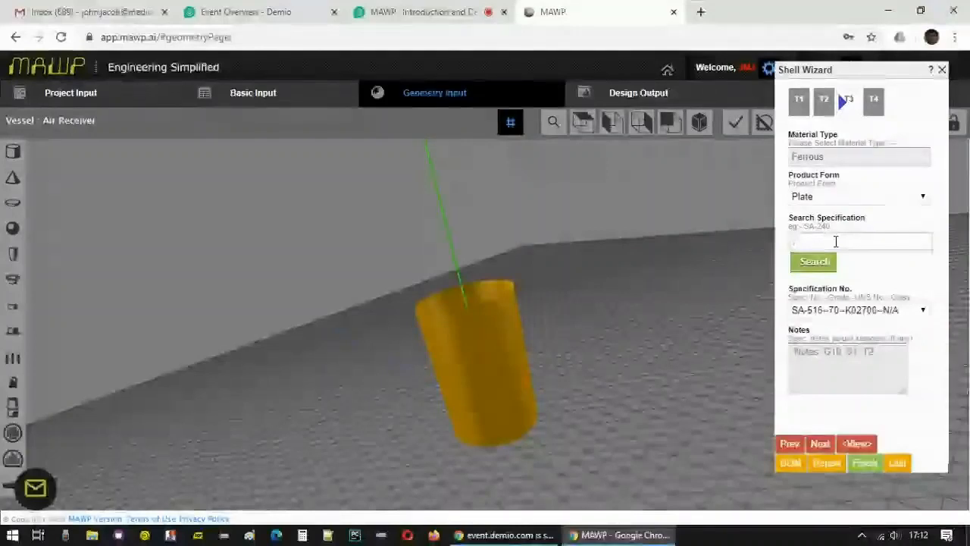
pyautogui.write('304')
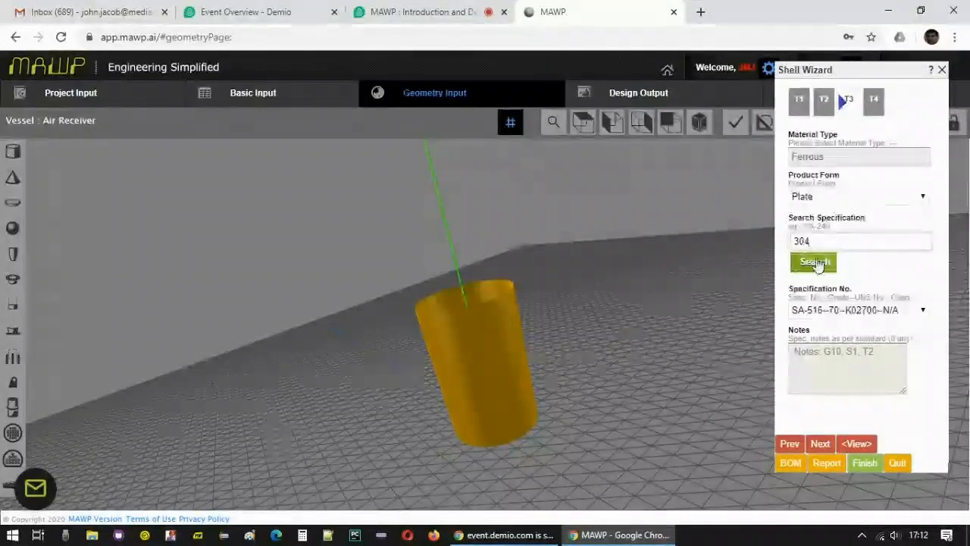
pyautogui.click(815, 264)
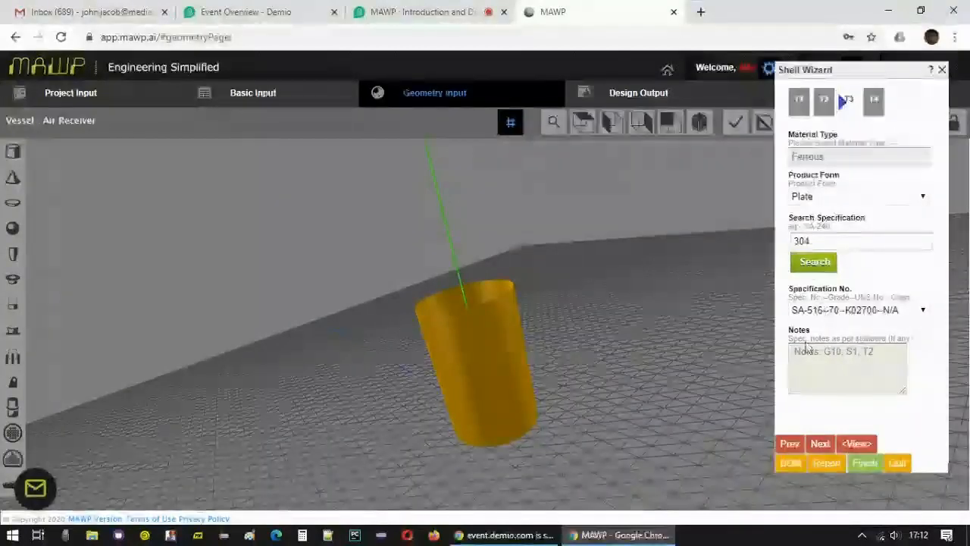
pyautogui.click(838, 316)
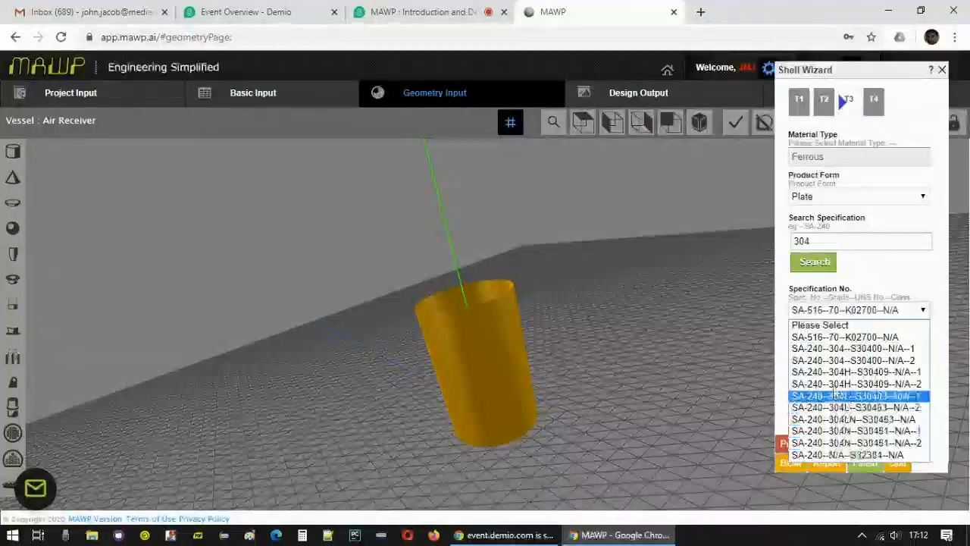
pyautogui.click(840, 352)
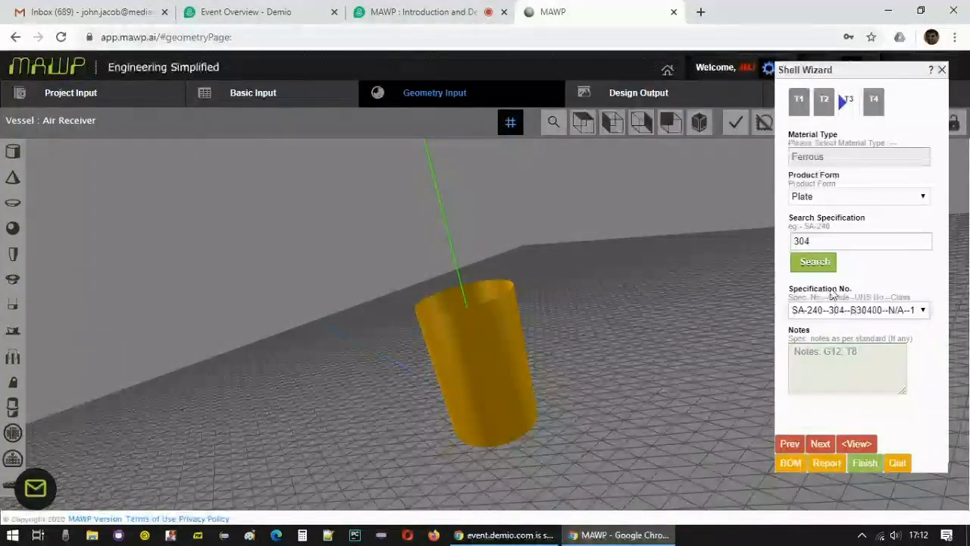
# Re-search for 516, pick SA-516--70--K02700--N/A, and view the thickness results.
pyautogui.doubleClick(829, 239)
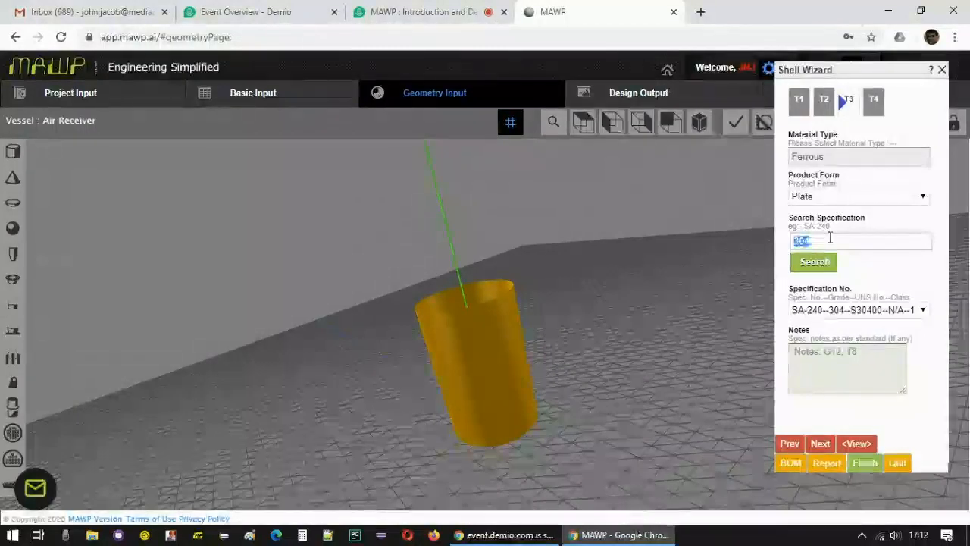
pyautogui.write('516')
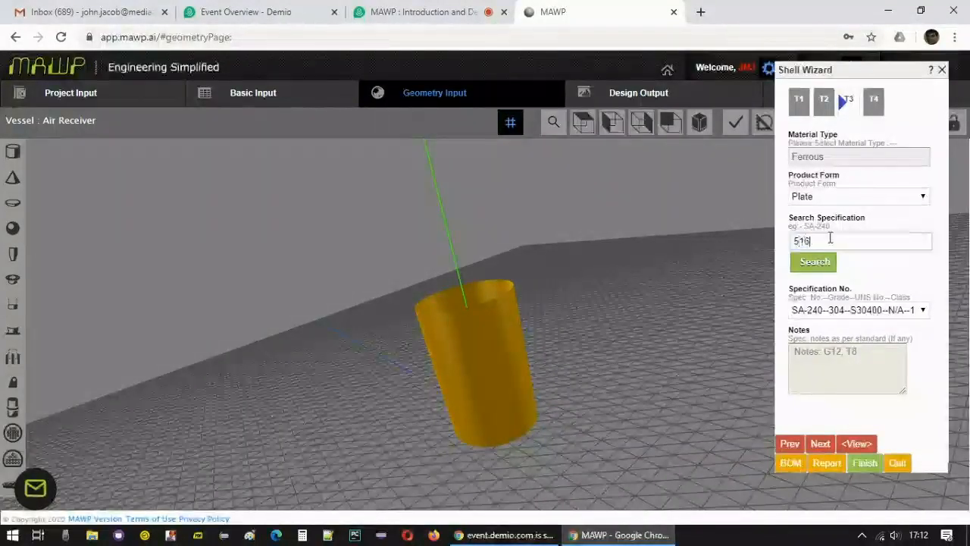
pyautogui.click(818, 266)
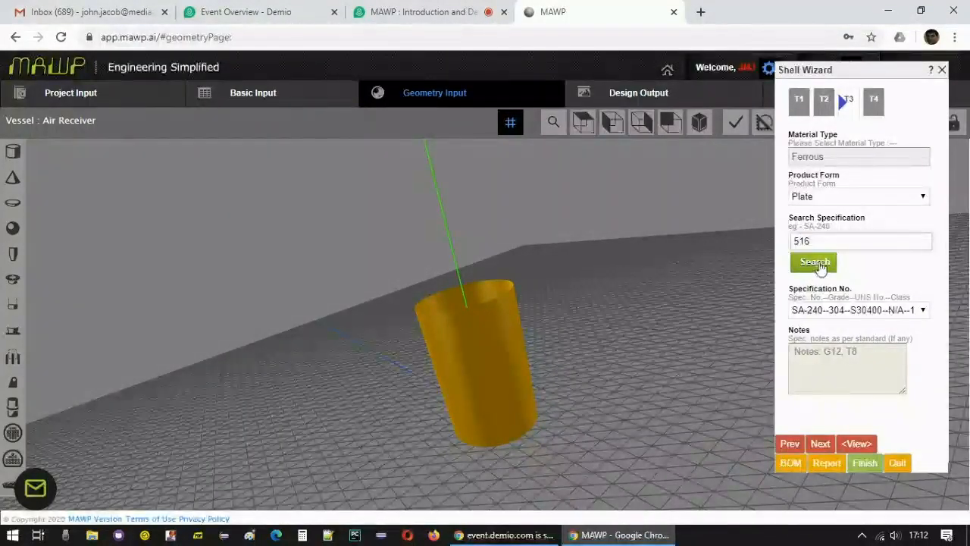
pyautogui.click(825, 309)
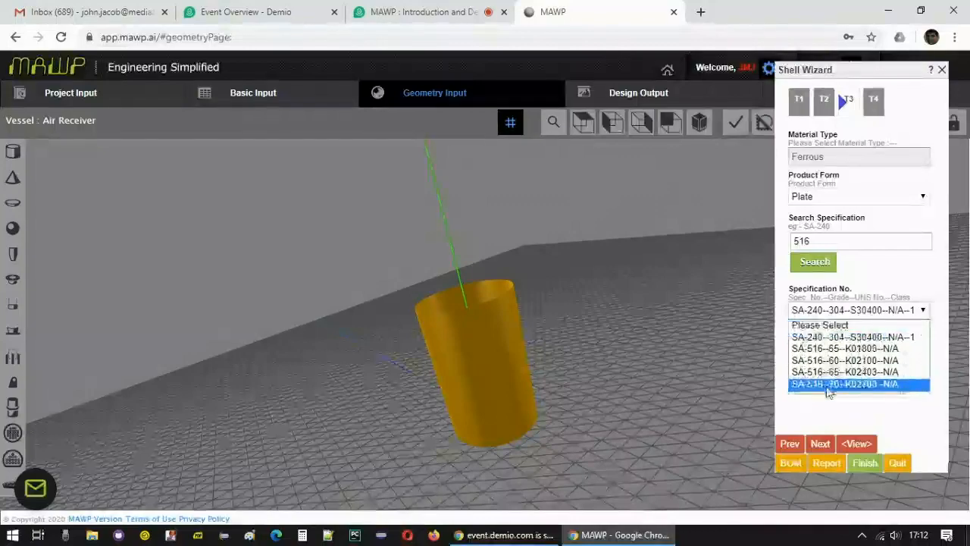
pyautogui.click(828, 384)
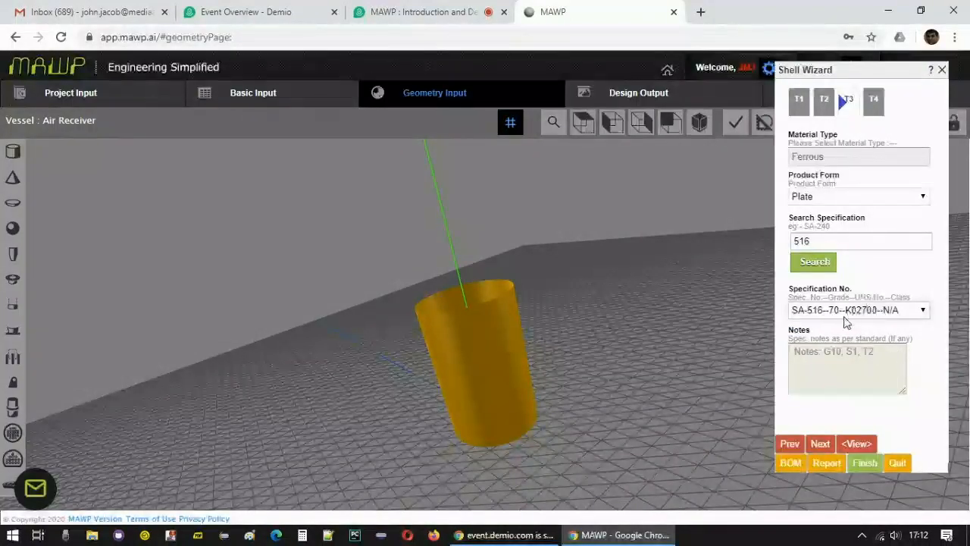
pyautogui.click(817, 445)
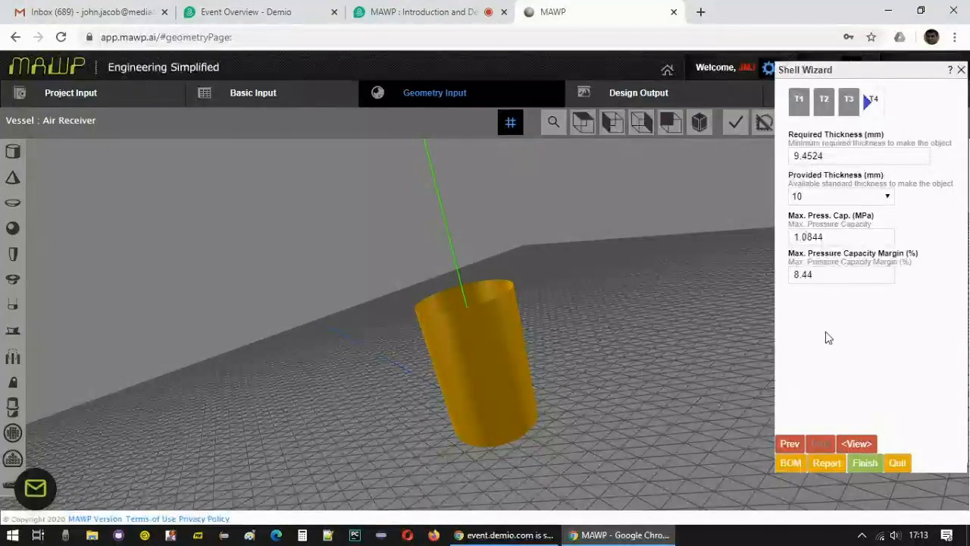
# Finish the 10 mm shell and select Shell_1 to show its 1520 mm diameter.
pyautogui.click(866, 464)
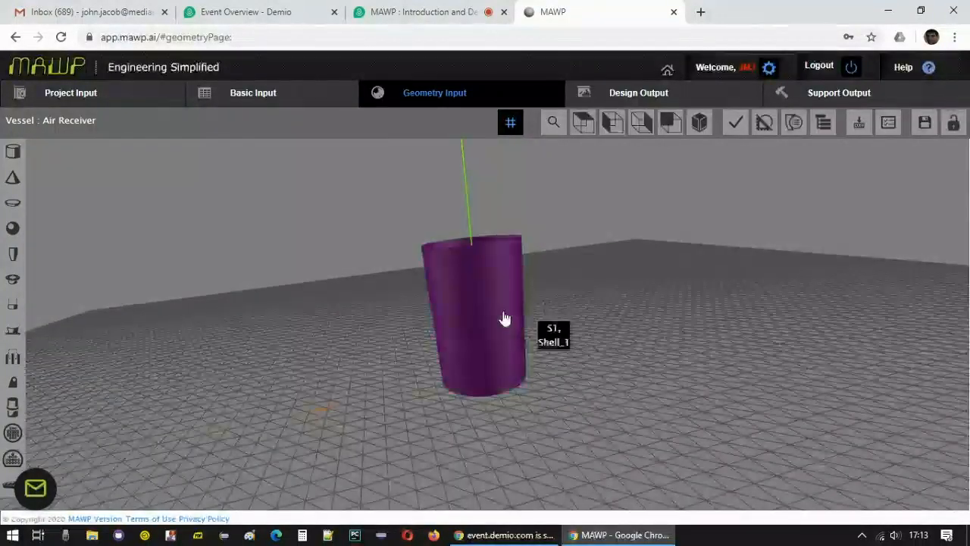
pyautogui.click(505, 318)
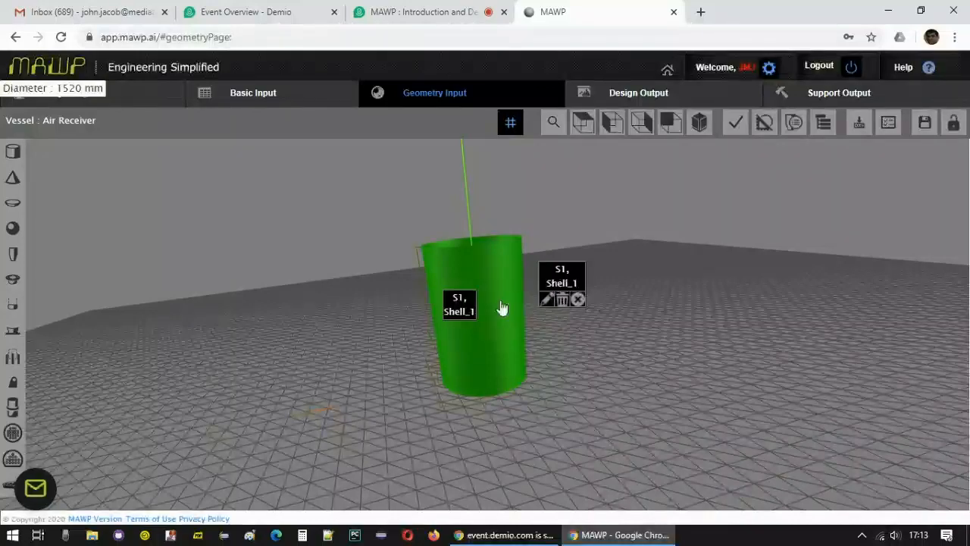
# Edit Shell_1 to use 12 mm provided thickness, giving 1.392 MPa capacity.
pyautogui.click(546, 302)
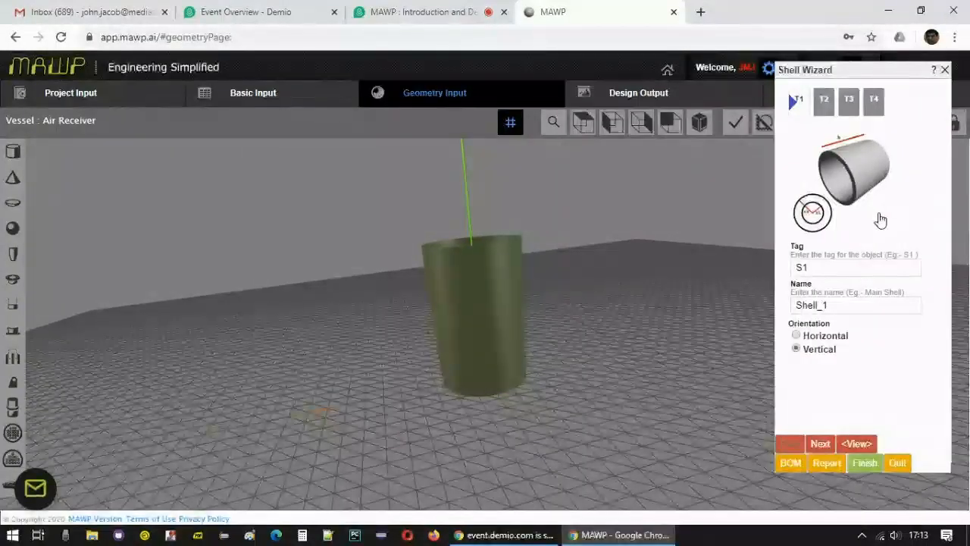
pyautogui.click(879, 108)
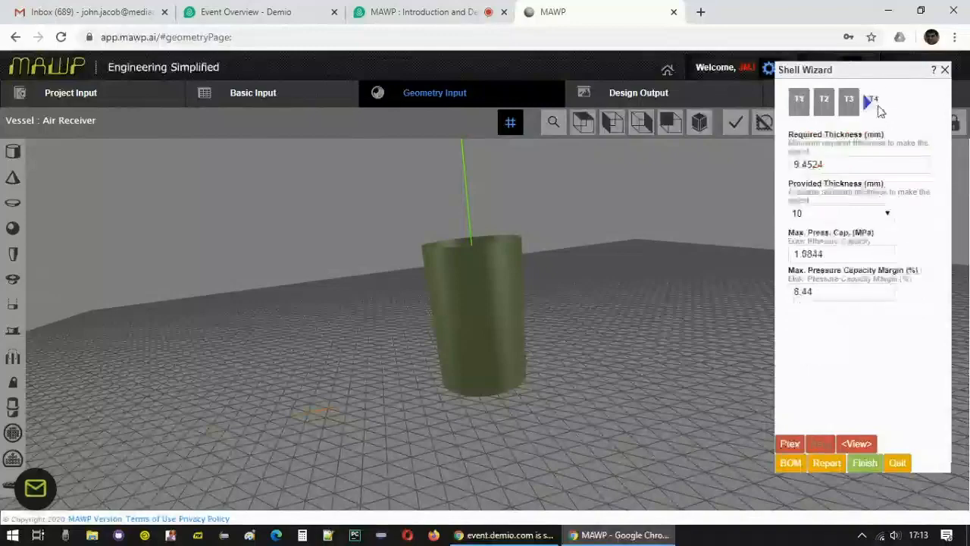
pyautogui.click(814, 217)
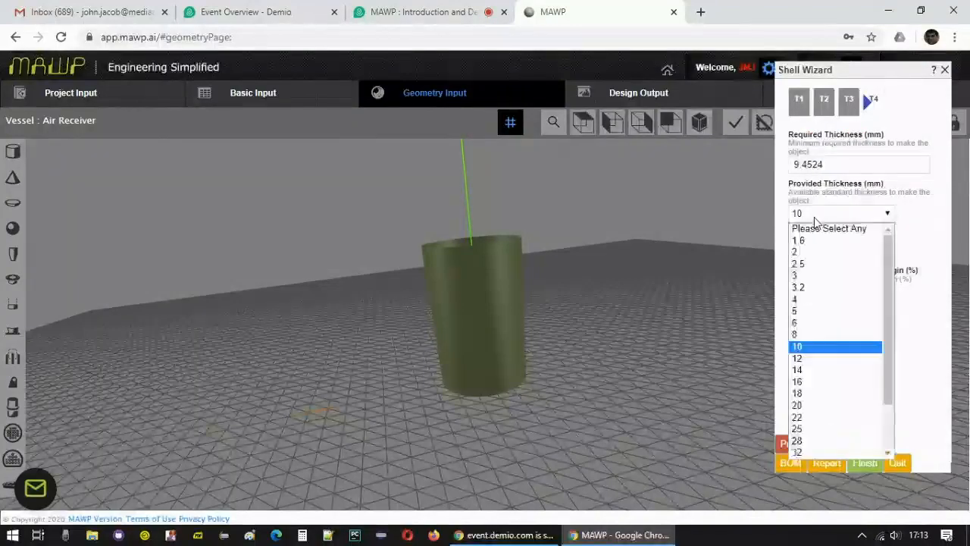
pyautogui.click(798, 358)
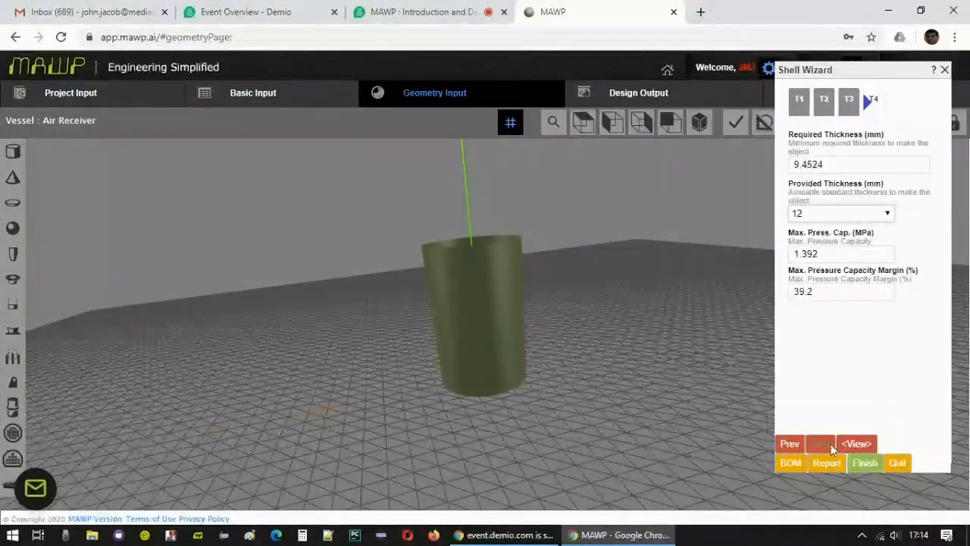
pyautogui.click(865, 463)
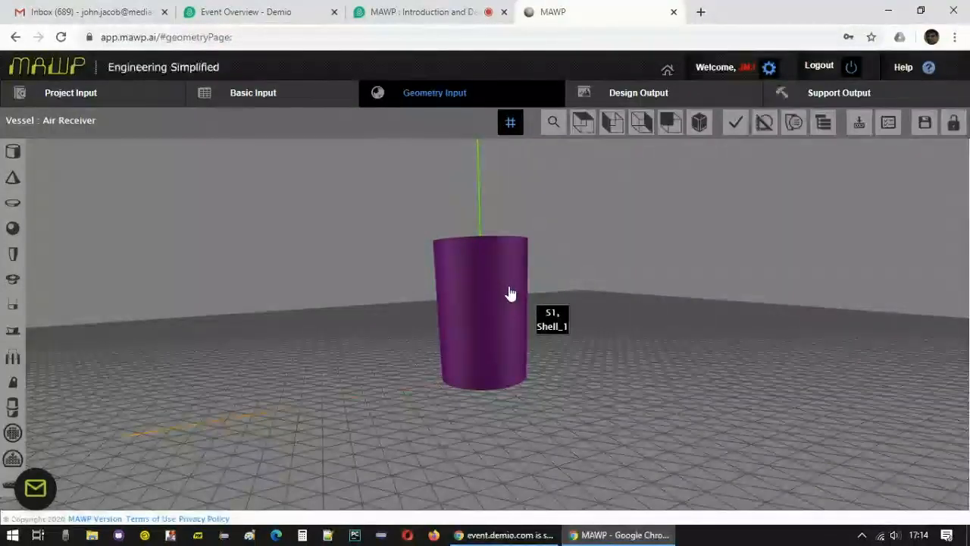
# Review Shell_1's bill of materials: a 4750×2300×12 plate weighing 1029.
pyautogui.click(509, 291)
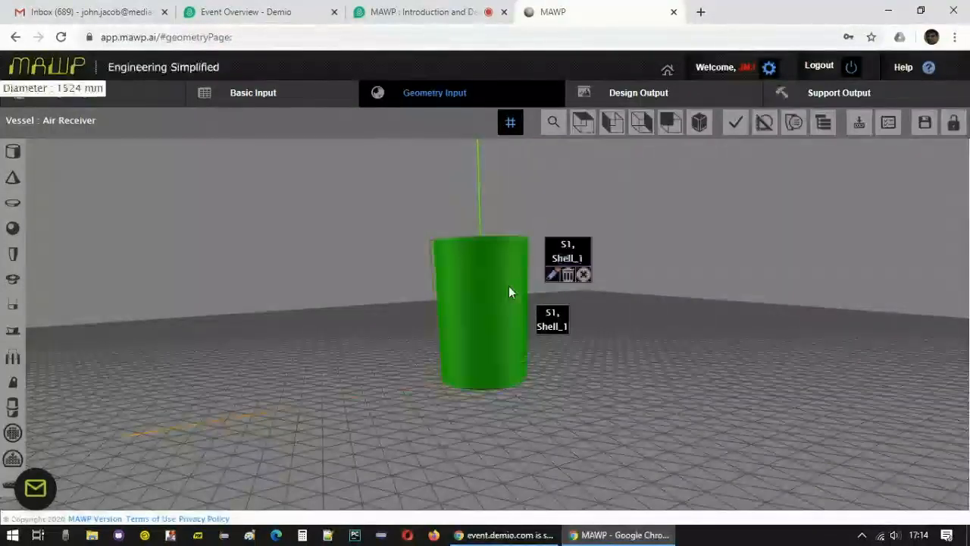
pyautogui.click(552, 276)
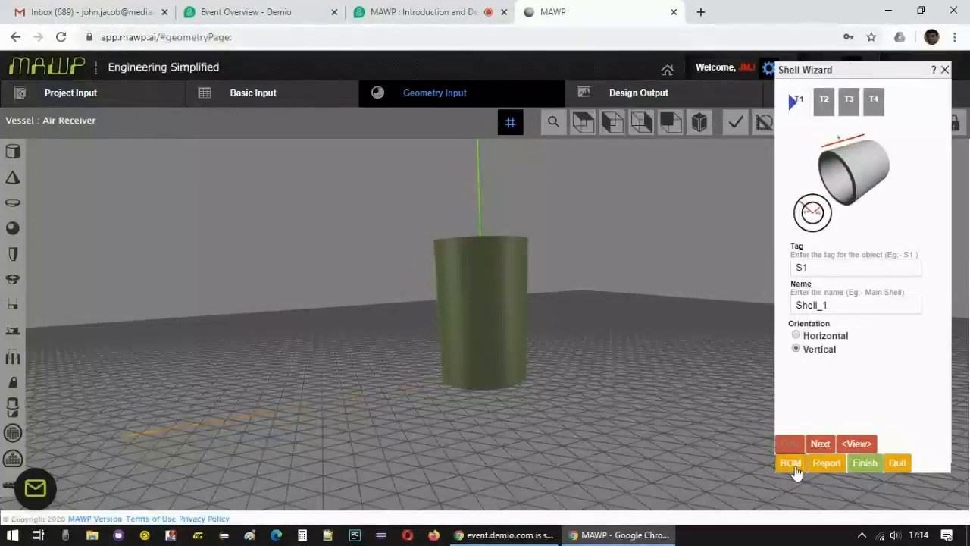
pyautogui.click(791, 464)
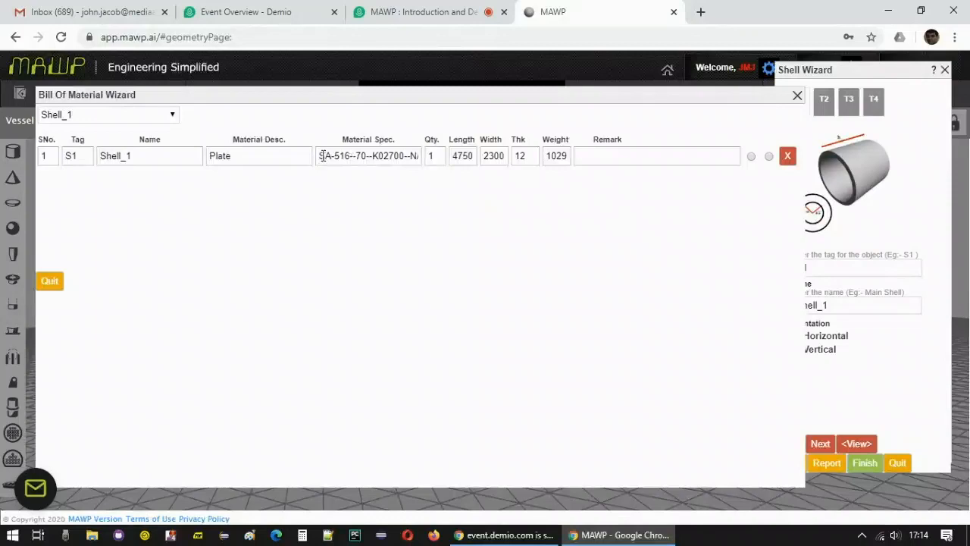
pyautogui.moveTo(320, 155); pyautogui.dragTo(373, 155)
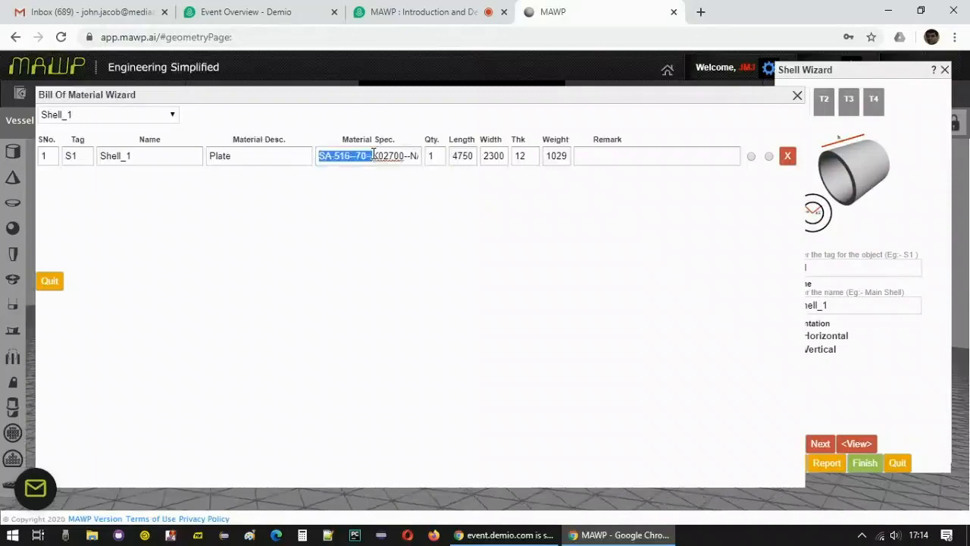
pyautogui.click(455, 157)
pyautogui.doubleClick(459, 156)
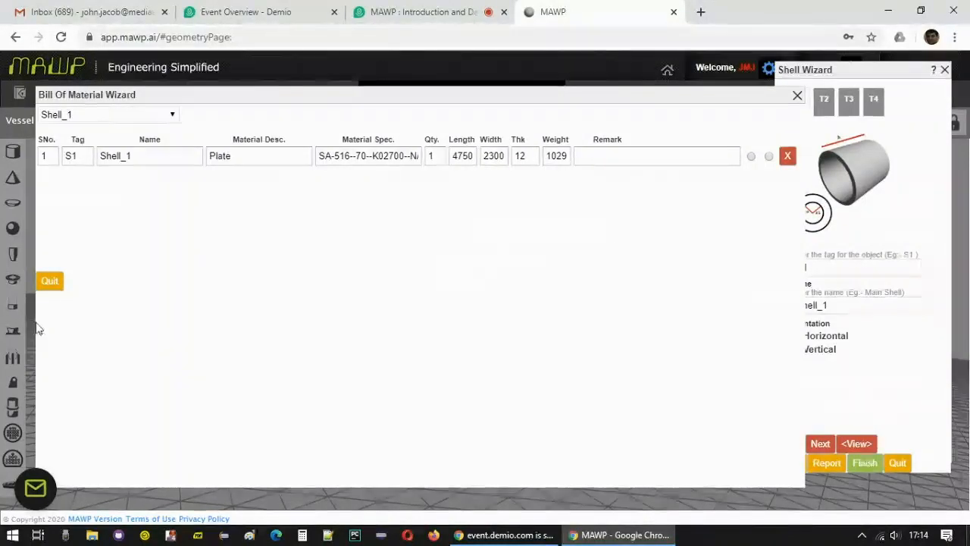
pyautogui.click(51, 281)
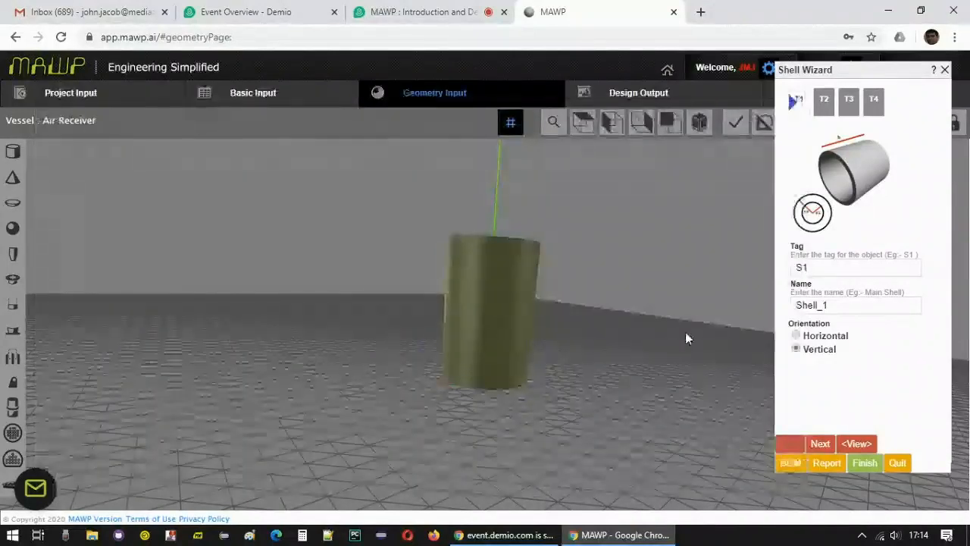
# Check the report's circumferential, longitudinal stress and UG 16 tabs, then finish Shell_1.
pyautogui.moveTo(520, 340); pyautogui.dragTo(628, 315)
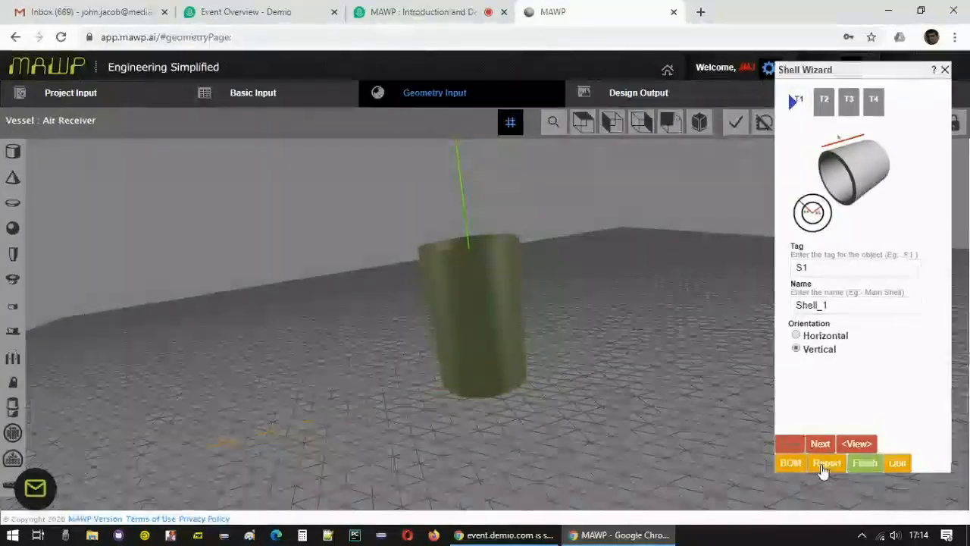
pyautogui.click(824, 463)
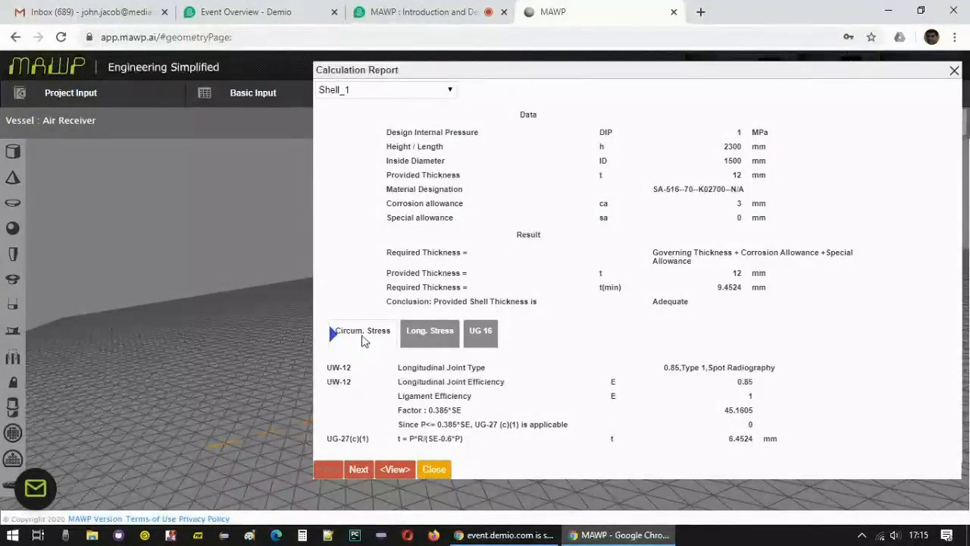
pyautogui.click(423, 343)
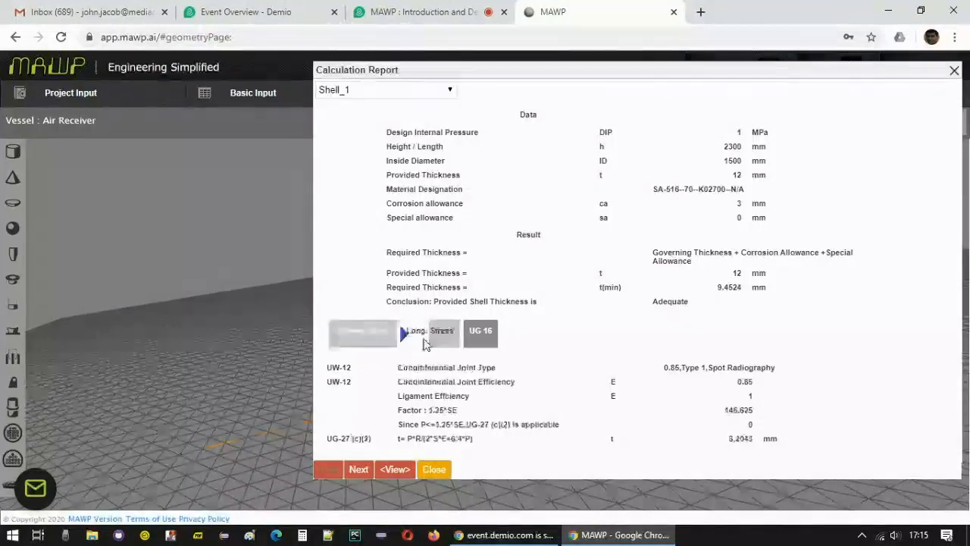
pyautogui.click(489, 340)
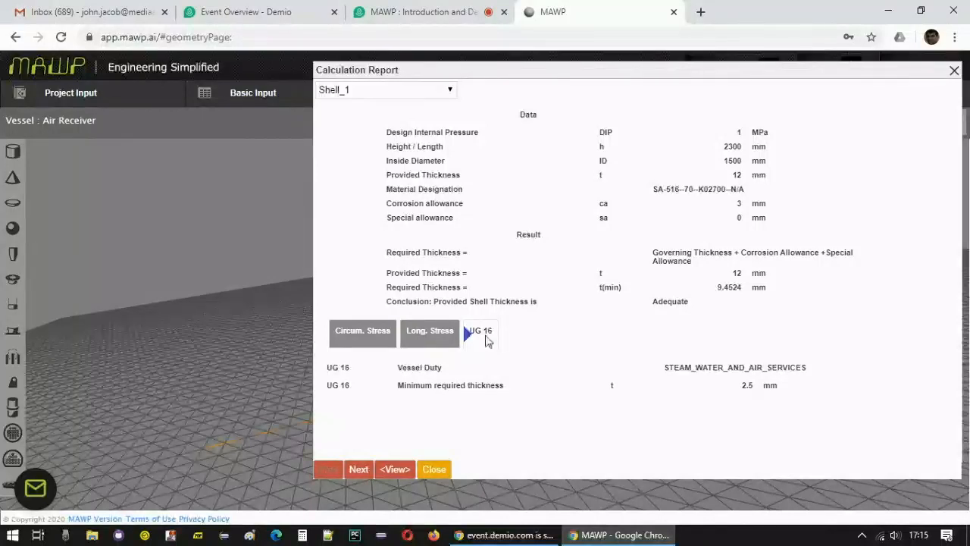
pyautogui.click(433, 469)
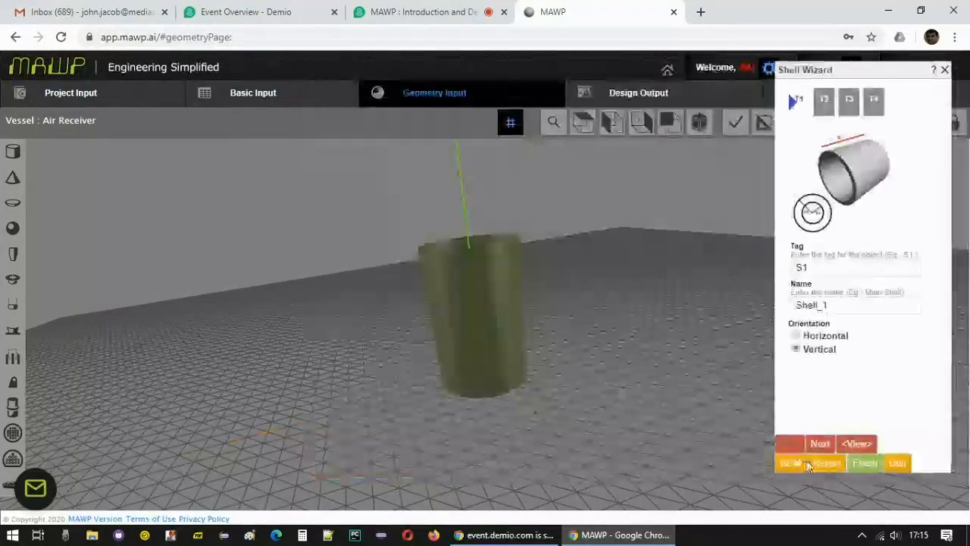
pyautogui.click(862, 467)
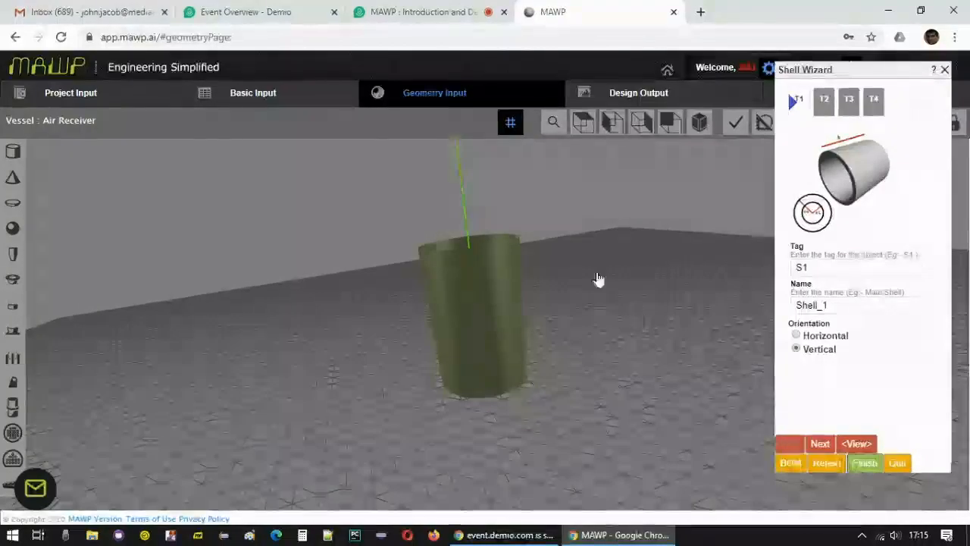
pyautogui.moveTo(581, 309); pyautogui.dragTo(668, 281)
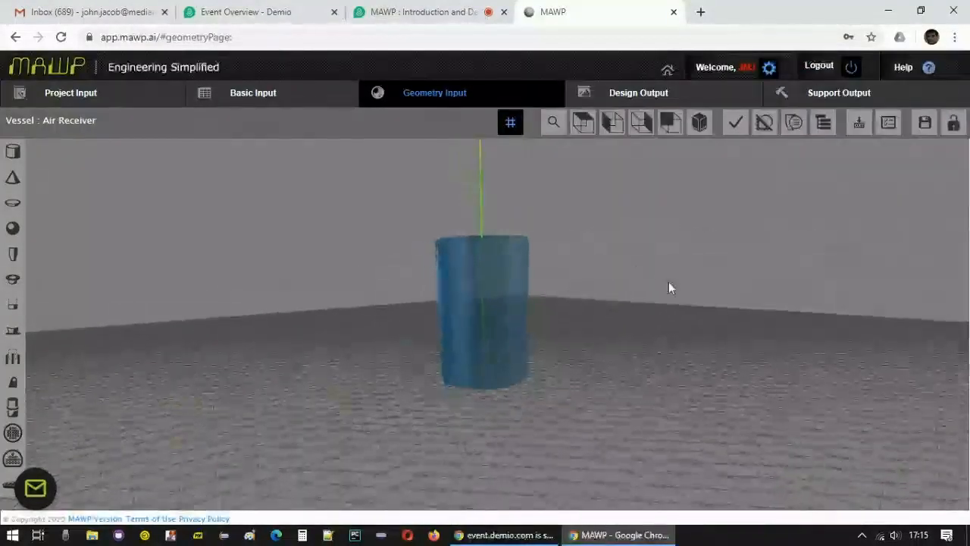
pyautogui.click(510, 324)
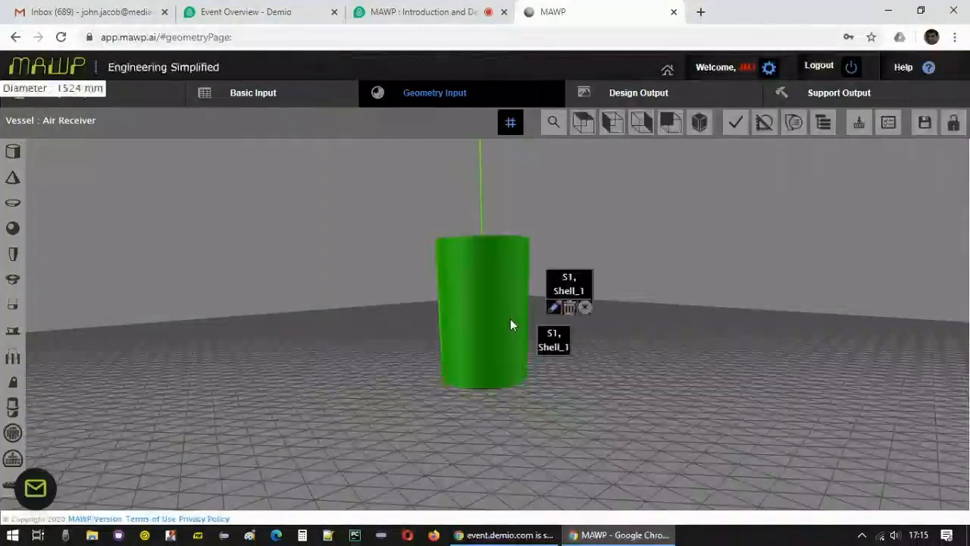
pyautogui.click(553, 309)
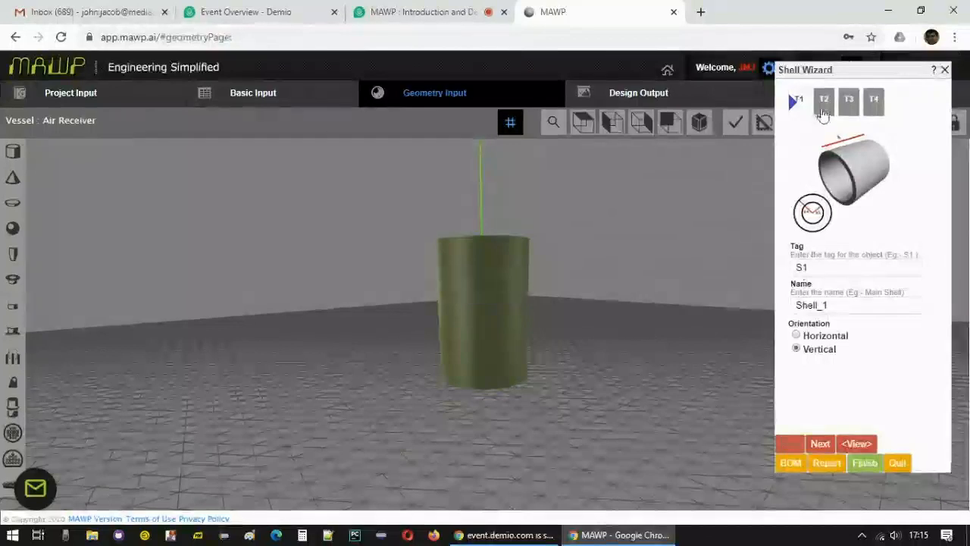
pyautogui.click(824, 112)
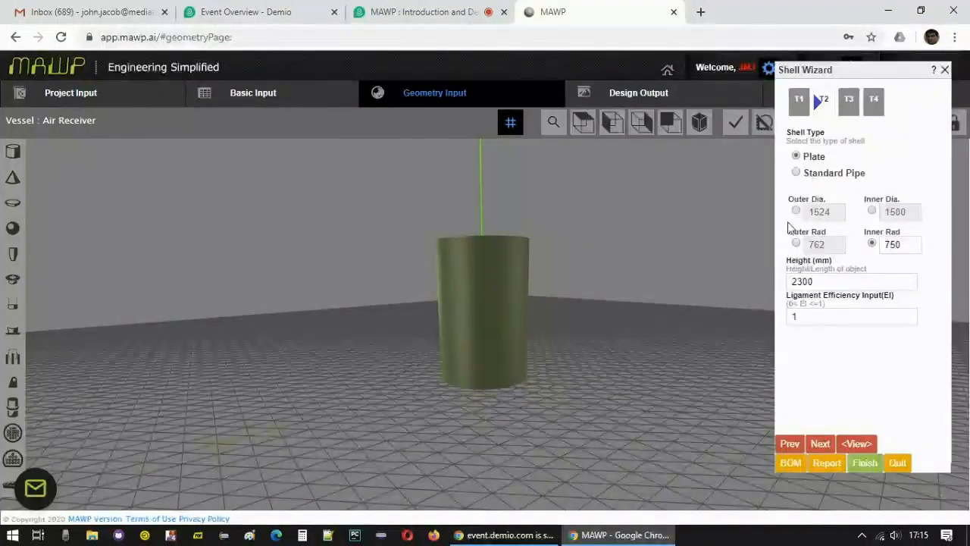
pyautogui.click(816, 175)
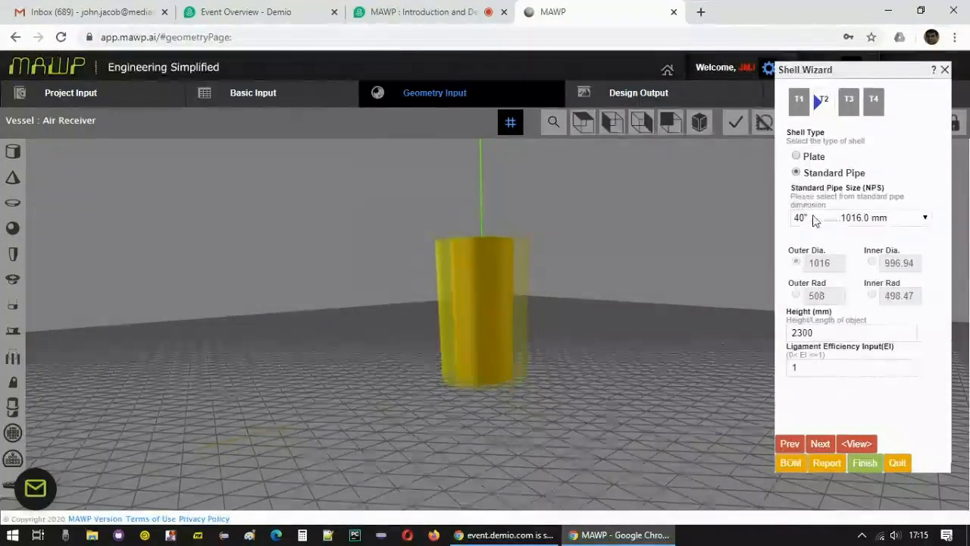
pyautogui.click(816, 220)
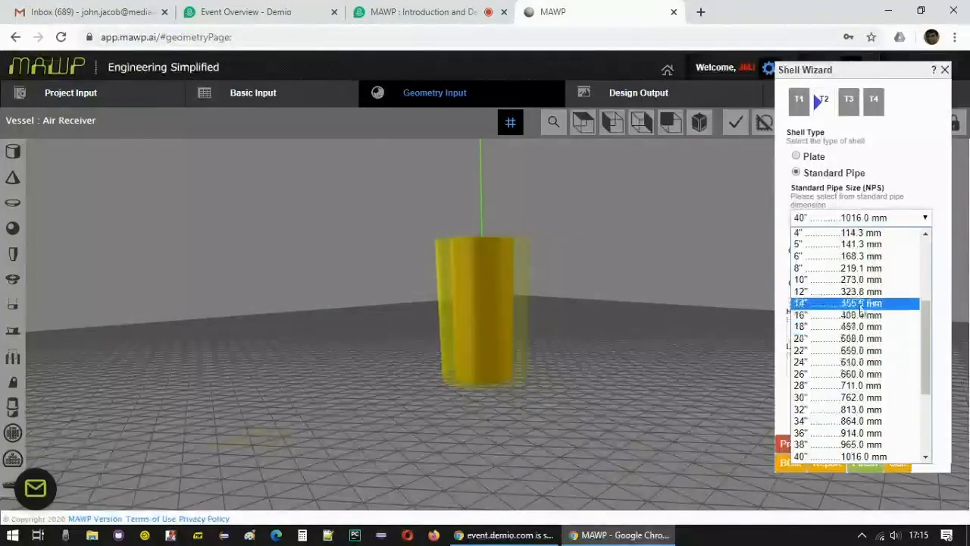
pyautogui.scroll(-3, 861, 310)
pyautogui.scroll(4, 861, 310)
pyautogui.scroll(-1, 861, 310)
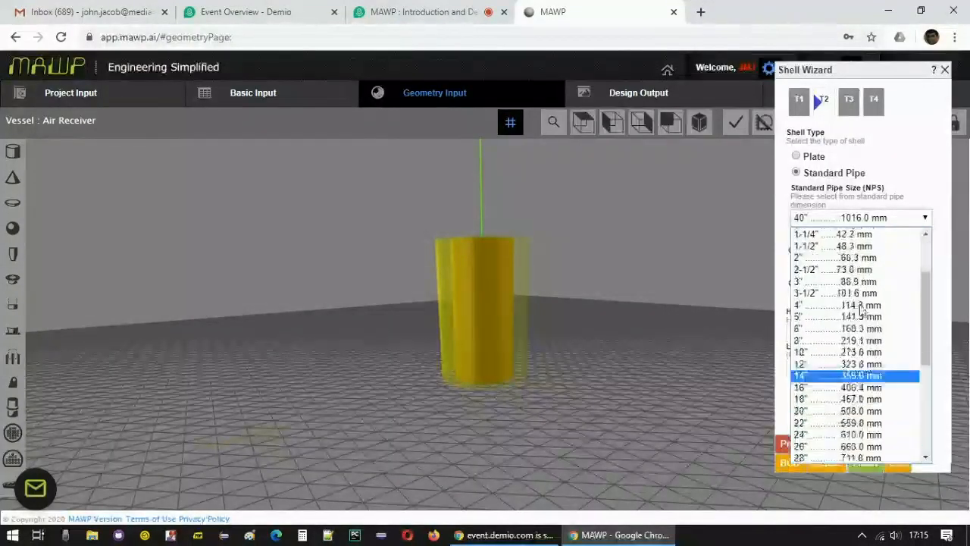
pyautogui.scroll(-5, 860, 310)
pyautogui.scroll(6, 849, 295)
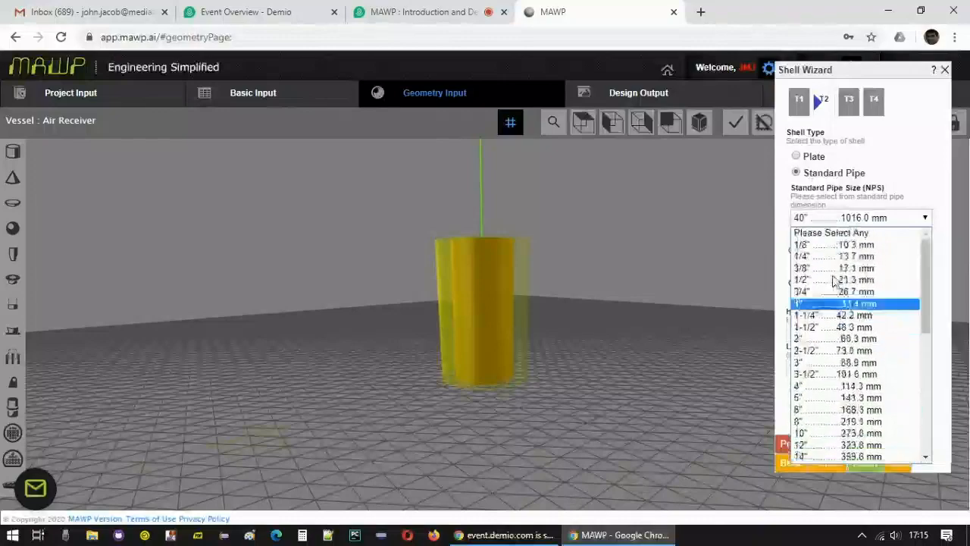
pyautogui.scroll(-8, 847, 379)
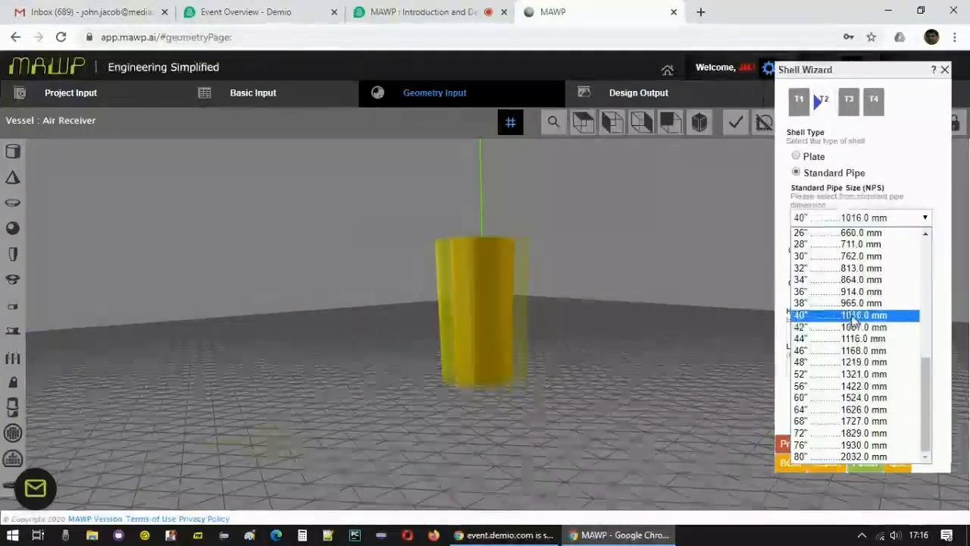
pyautogui.click(853, 318)
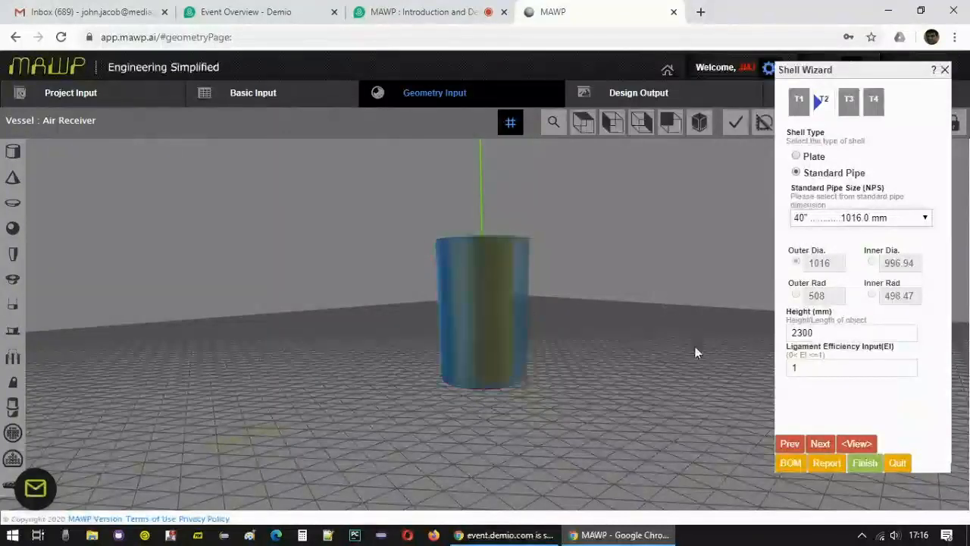
pyautogui.moveTo(684, 331); pyautogui.dragTo(671, 383)
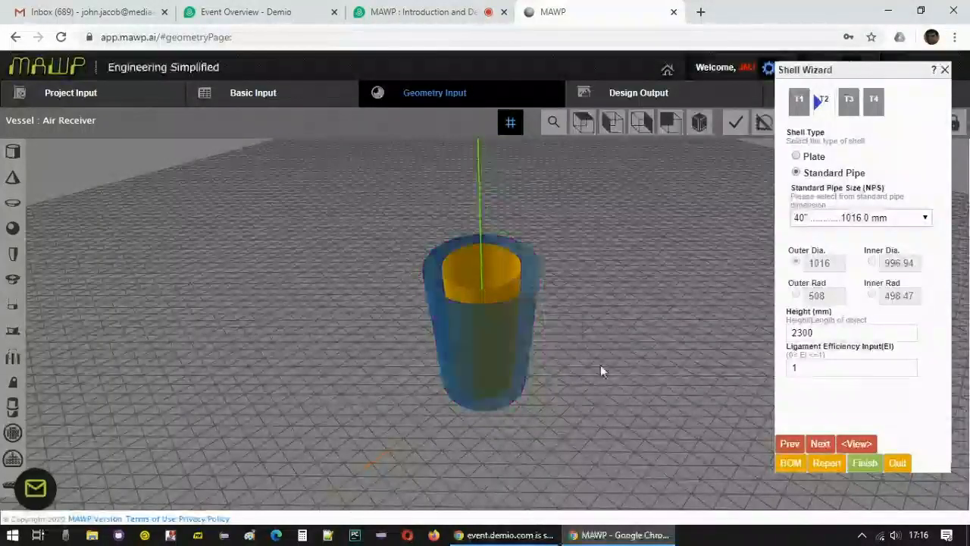
pyautogui.moveTo(600, 362); pyautogui.dragTo(604, 320)
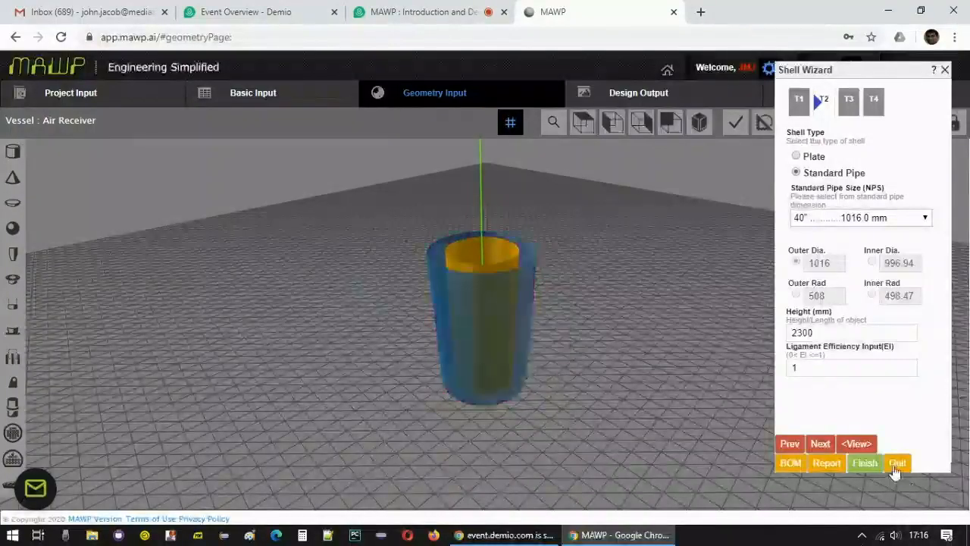
pyautogui.click(895, 463)
pyautogui.moveTo(686, 416); pyautogui.dragTo(731, 305)
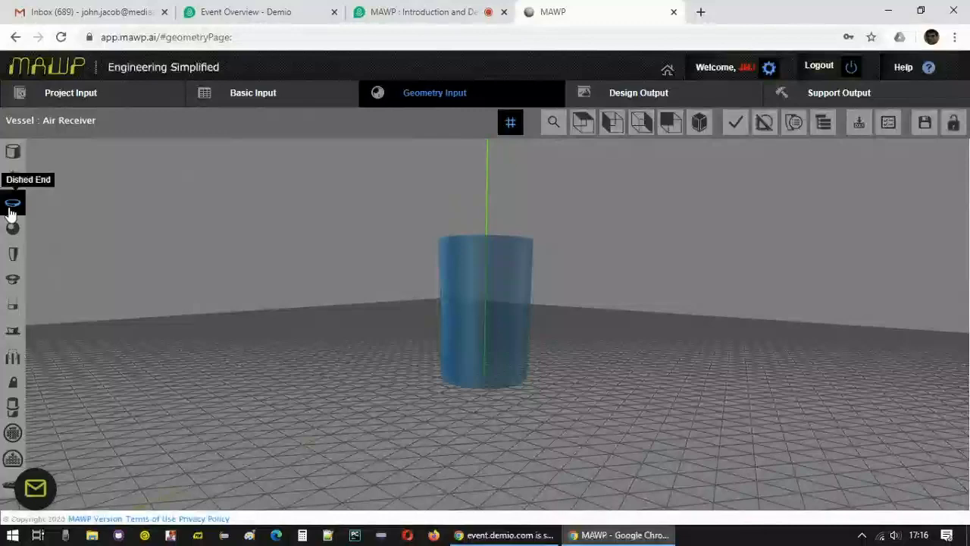
# Add an ellipsoidal dished end on top of Shell_1 with head factor 2.
pyautogui.click(12, 204)
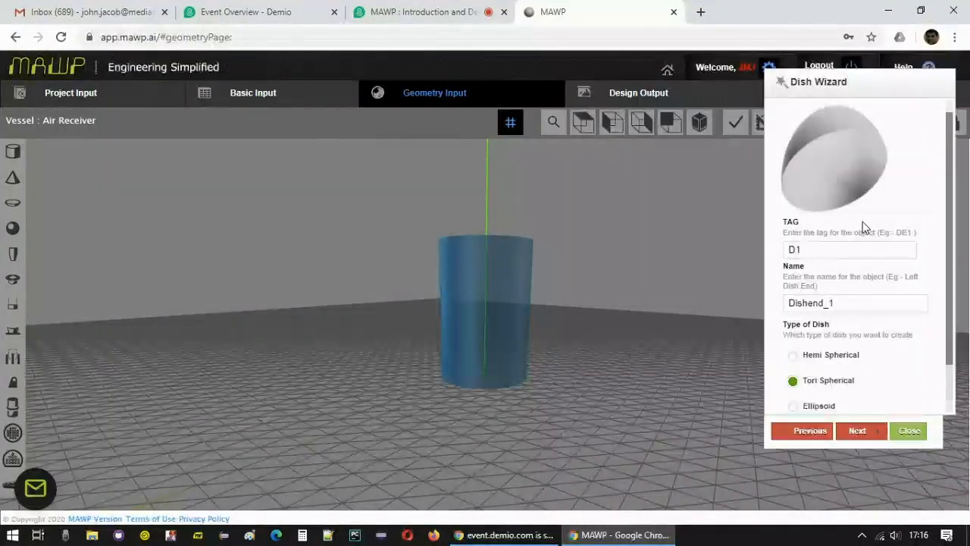
pyautogui.click(799, 408)
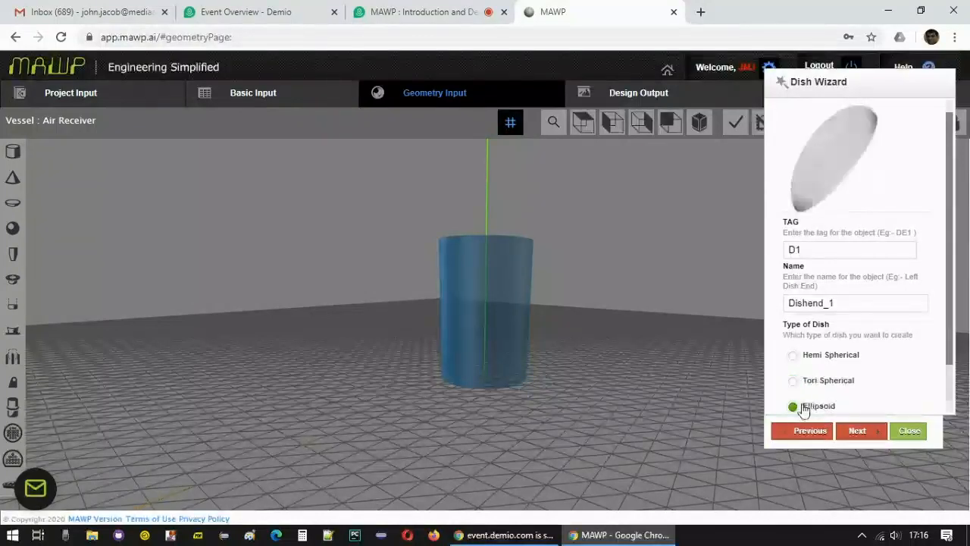
pyautogui.click(856, 431)
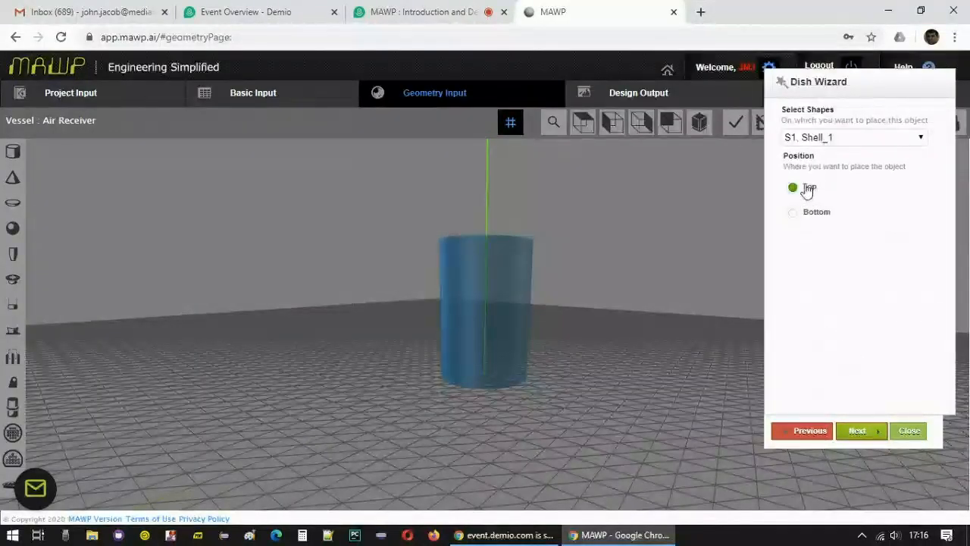
pyautogui.click(859, 429)
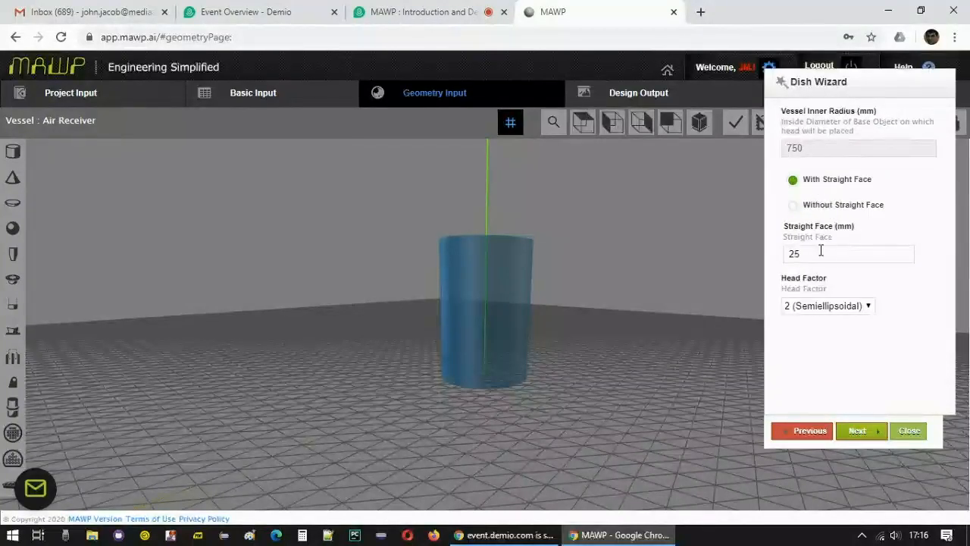
pyautogui.click(822, 307)
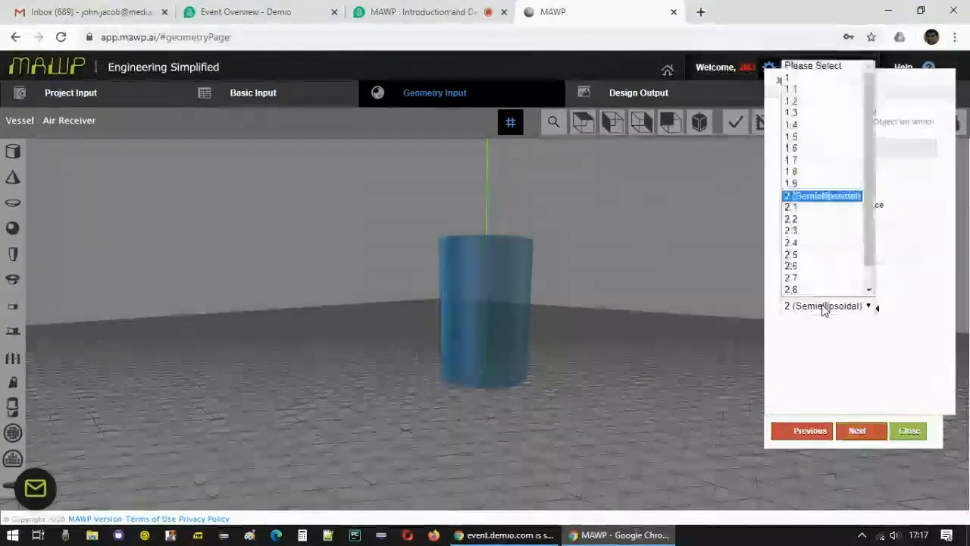
pyautogui.click(824, 307)
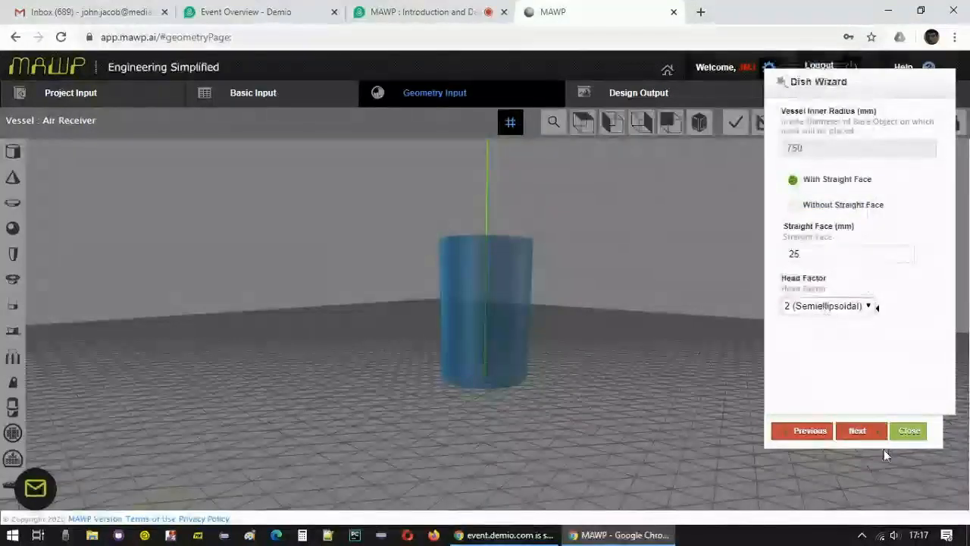
pyautogui.click(857, 430)
pyautogui.click(816, 148)
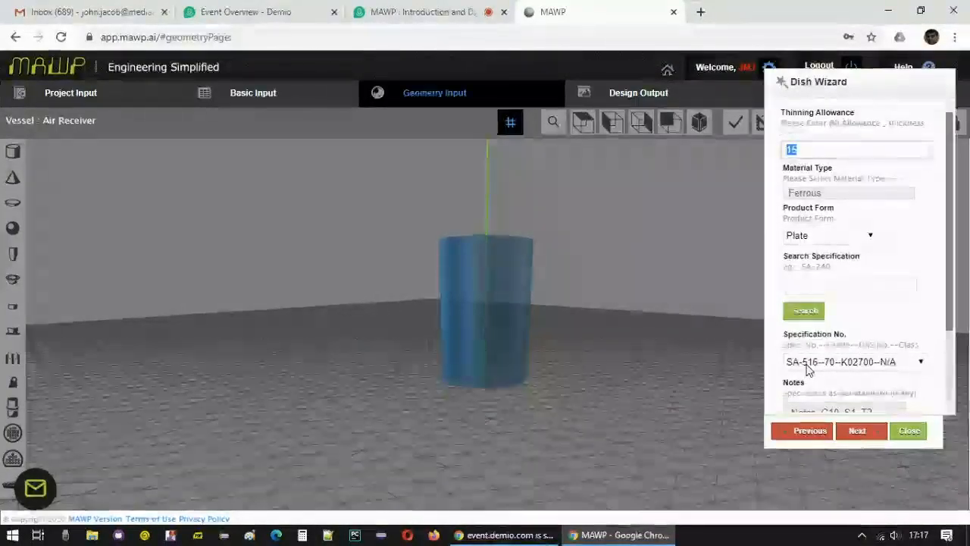
pyautogui.click(854, 436)
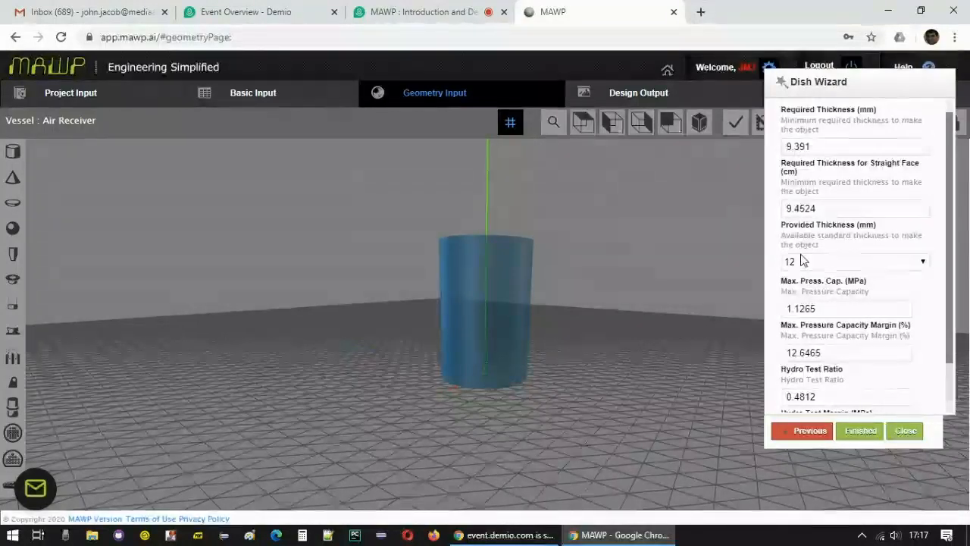
# Finish the top dish and start a second ellipsoidal dish at Shell_1's bottom.
pyautogui.click(860, 430)
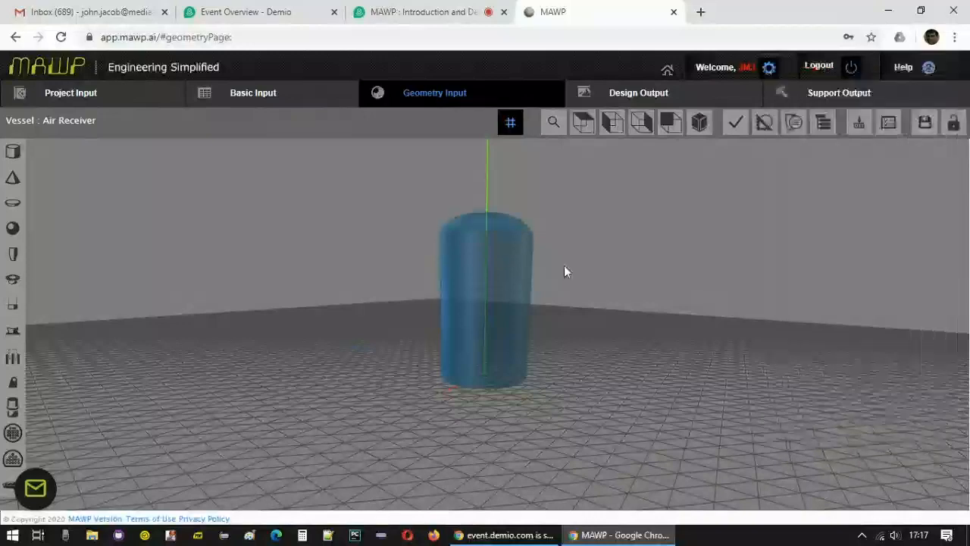
pyautogui.moveTo(628, 225); pyautogui.dragTo(776, 210)
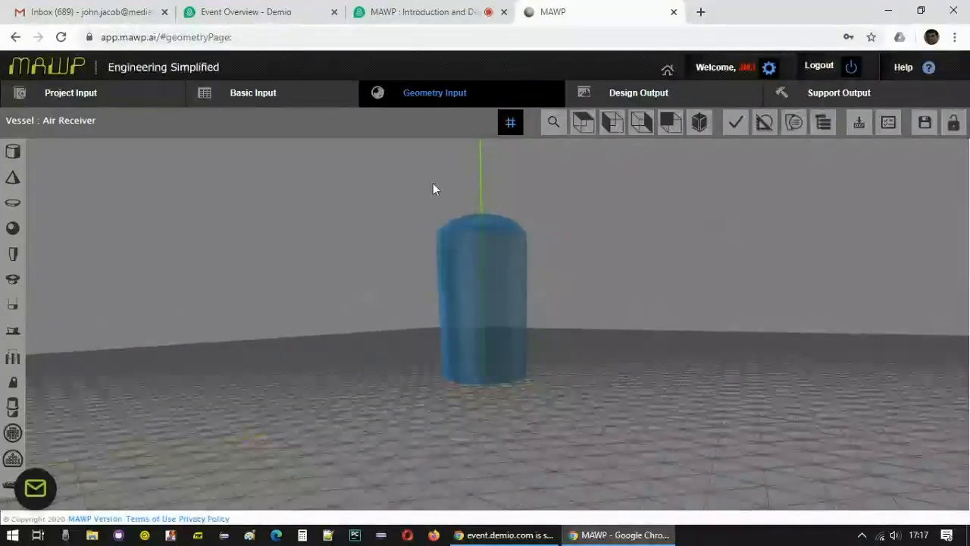
pyautogui.click(13, 205)
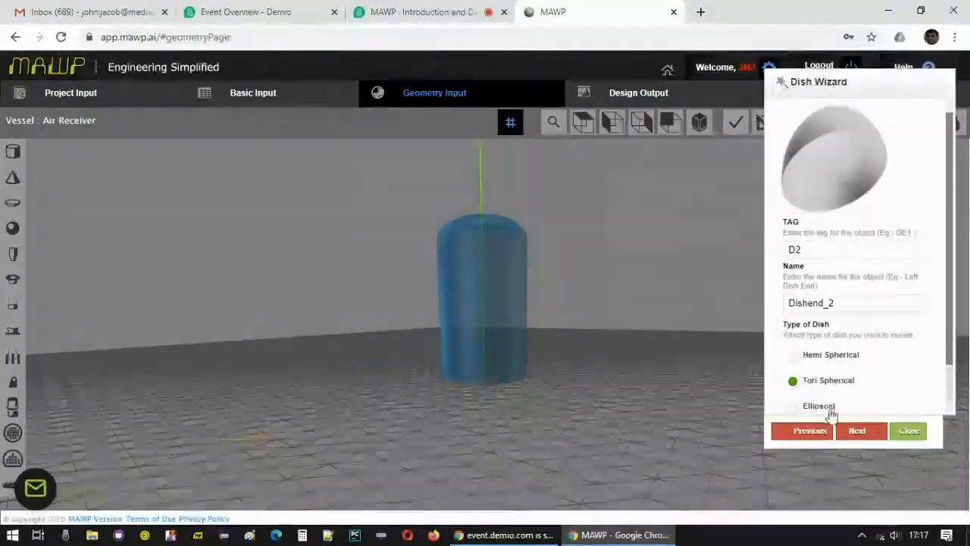
pyautogui.click(820, 409)
pyautogui.click(849, 432)
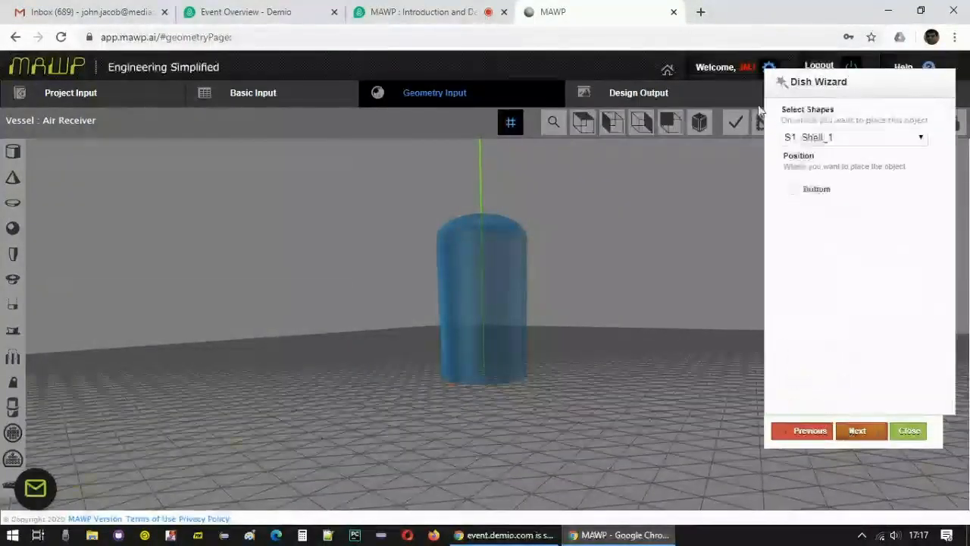
pyautogui.click(795, 191)
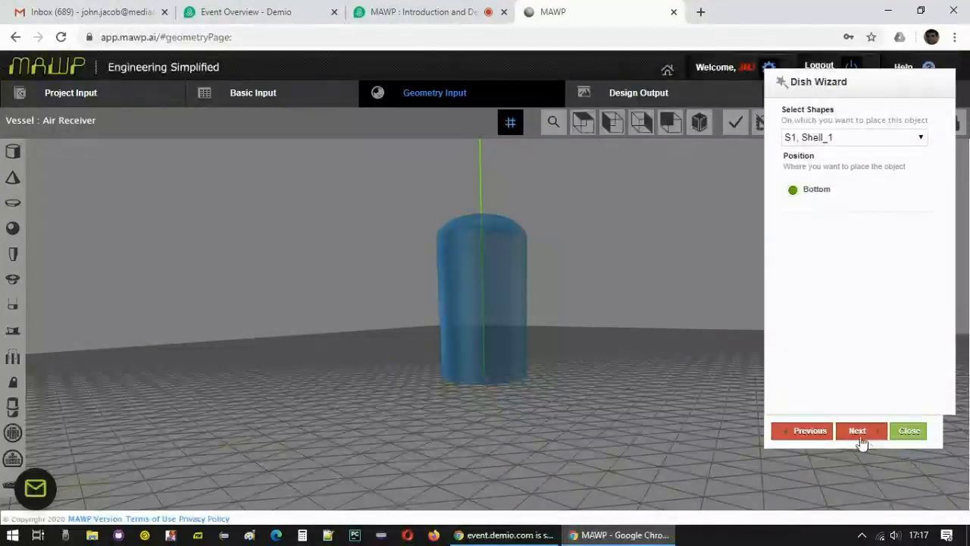
# Complete Dishend_2 with default dimensions and material, then save the vessel.
pyautogui.click(859, 438)
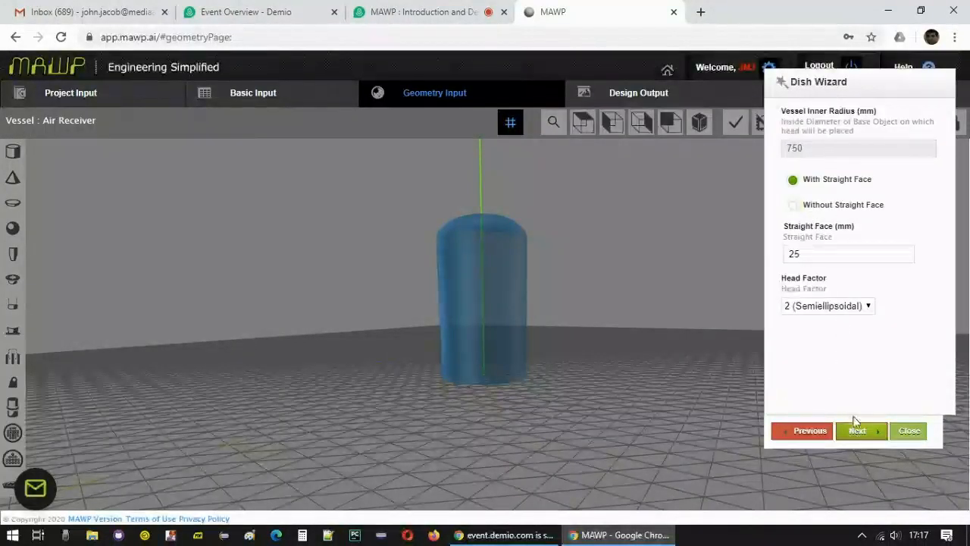
pyautogui.click(854, 432)
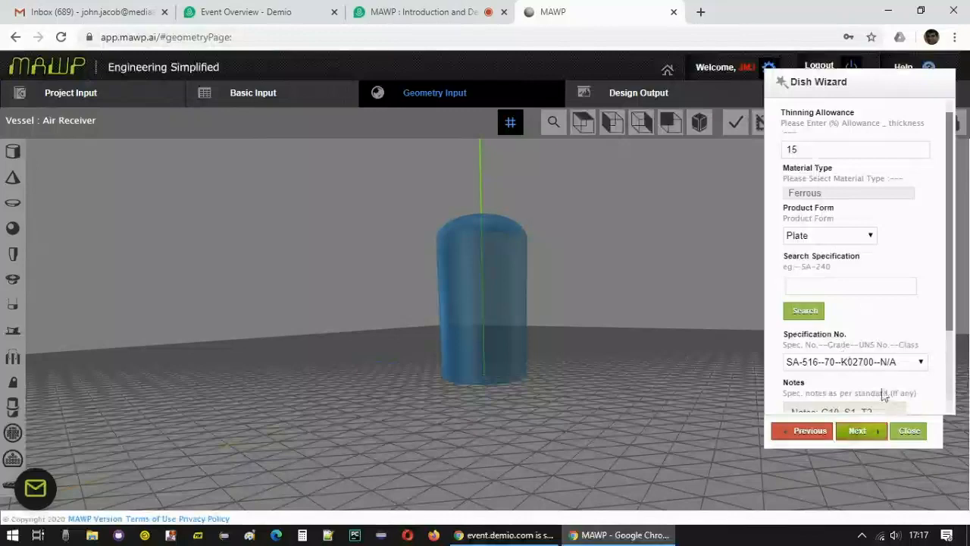
pyautogui.click(854, 432)
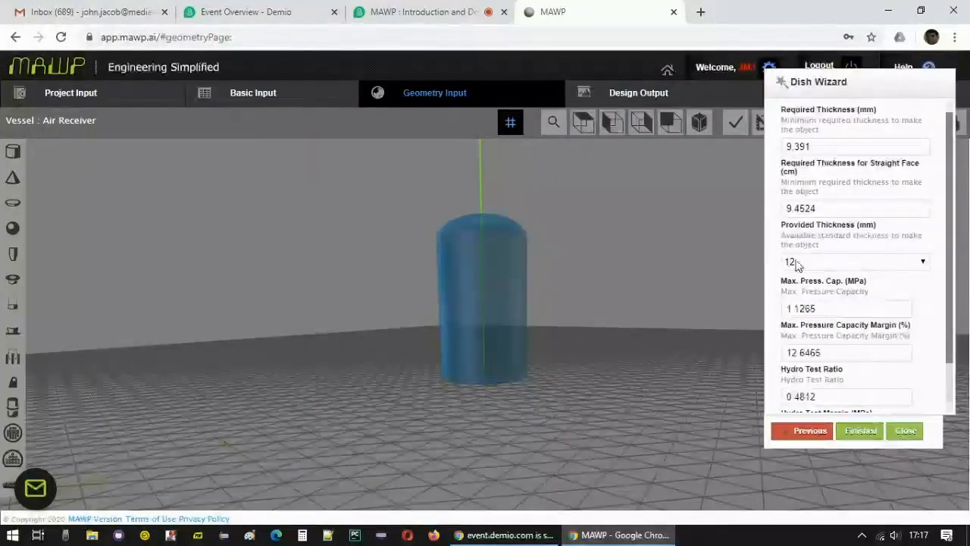
pyautogui.click(858, 432)
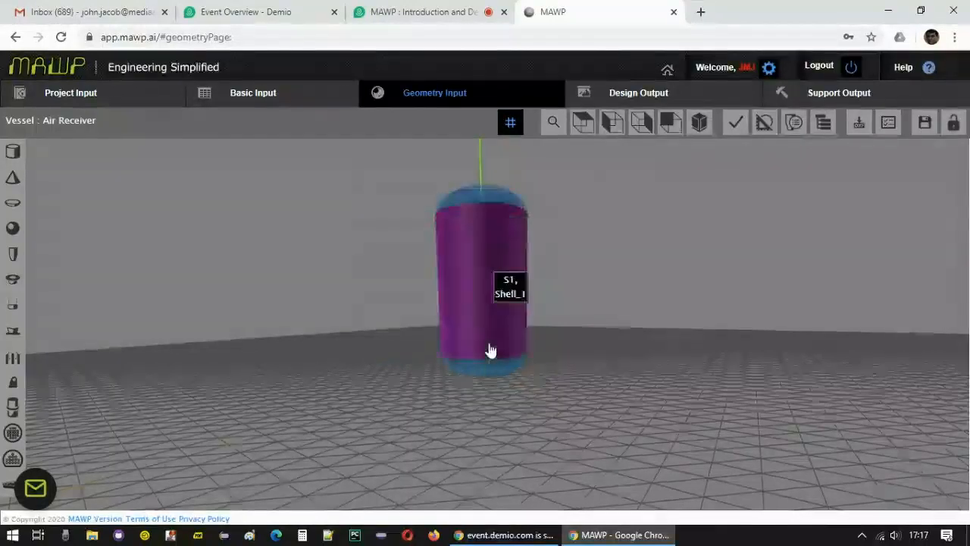
pyautogui.click(924, 123)
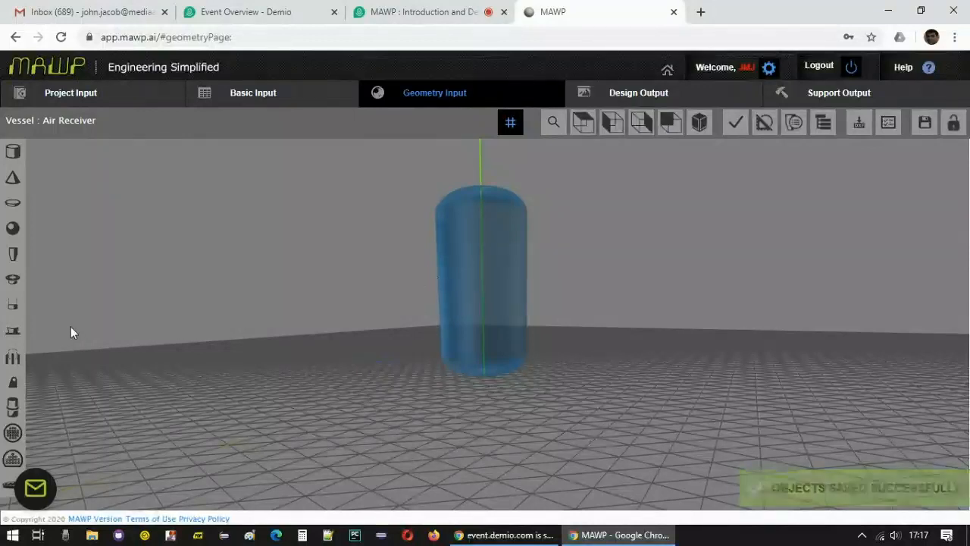
pyautogui.click(700, 128)
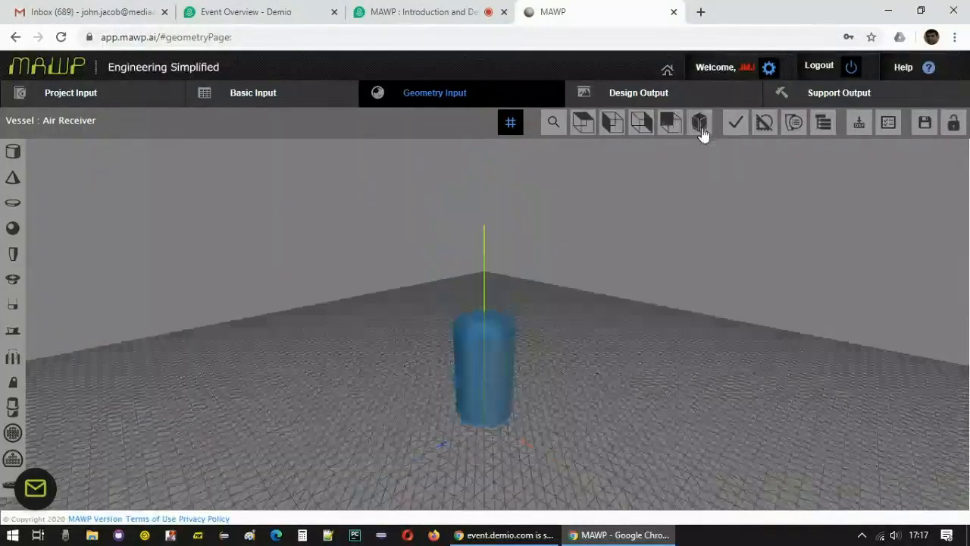
pyautogui.click(584, 130)
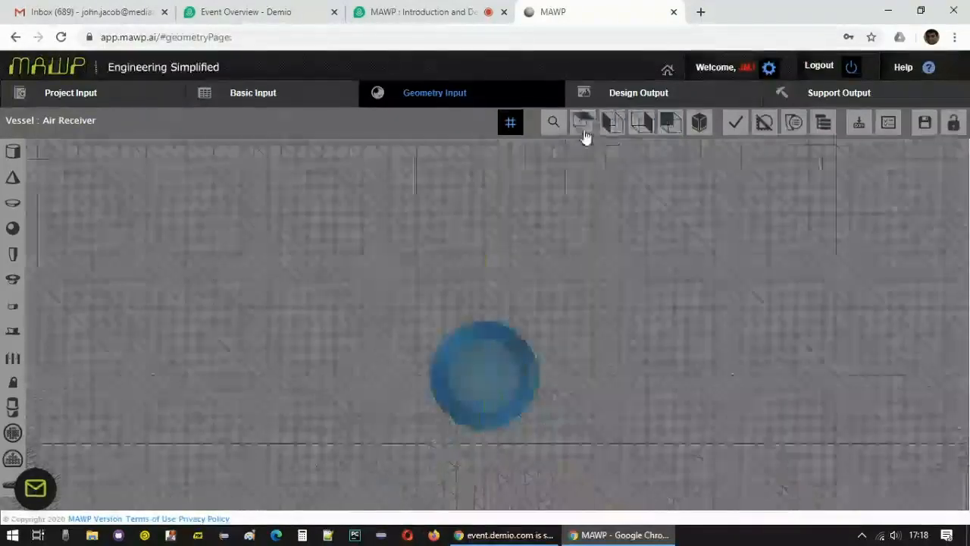
pyautogui.click(612, 127)
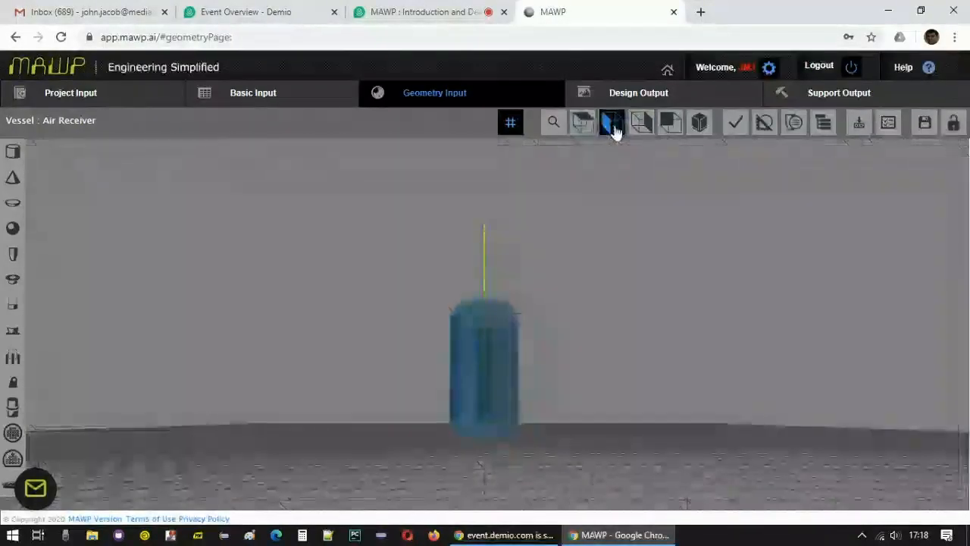
pyautogui.click(669, 125)
pyautogui.click(698, 125)
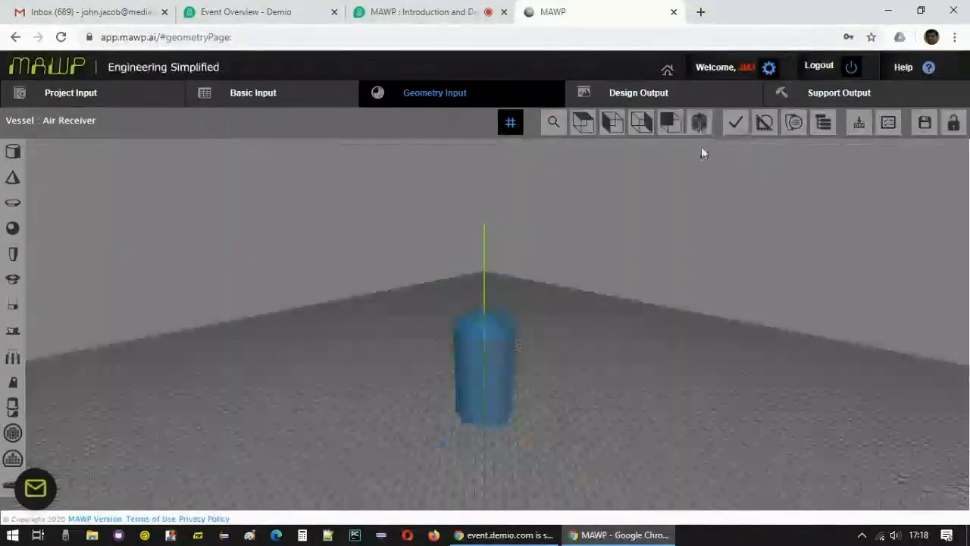
pyautogui.click(480, 465)
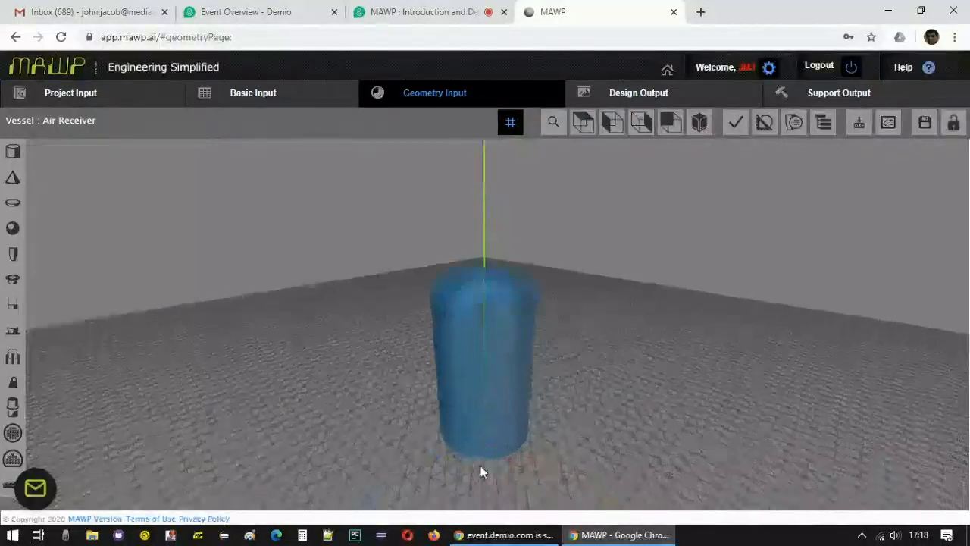
pyautogui.moveTo(656, 385); pyautogui.dragTo(648, 347)
pyautogui.moveTo(638, 324); pyautogui.dragTo(634, 329)
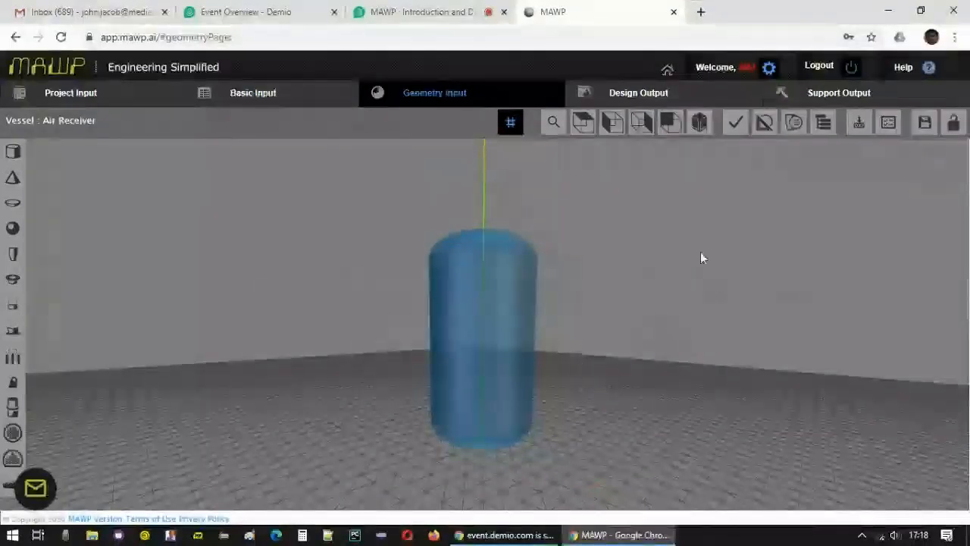
# Create a nozzle named 'Inlet Nozzle' with radial, set-on placement on Shell_1.
pyautogui.click(13, 256)
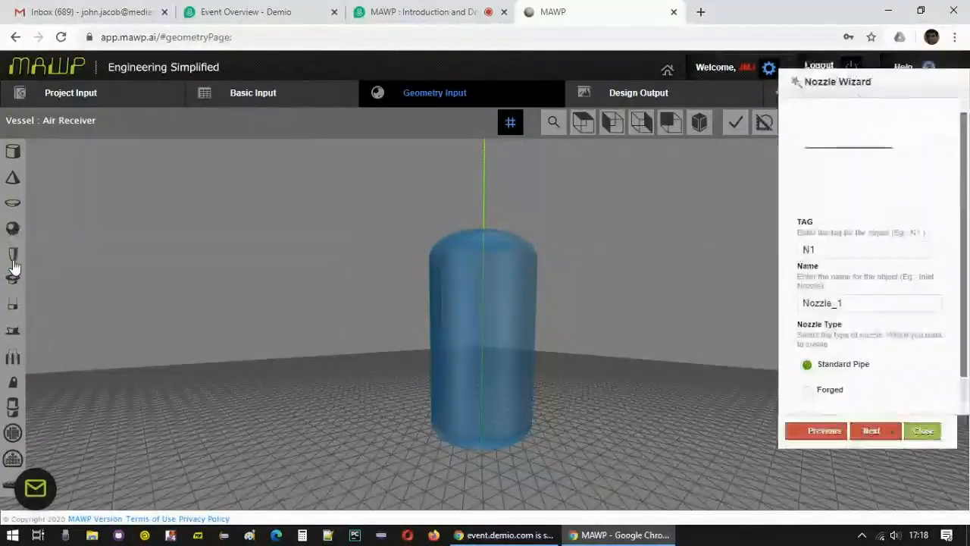
pyautogui.doubleClick(850, 303)
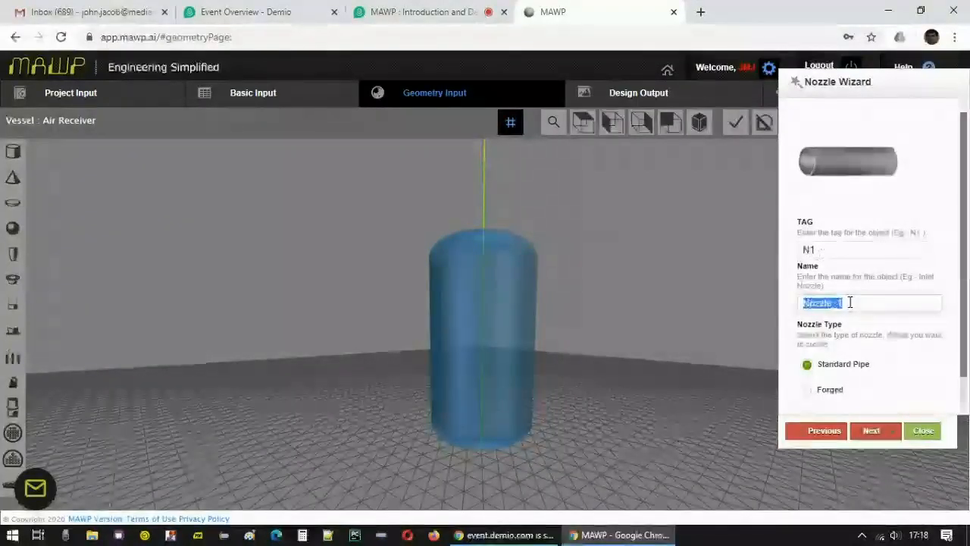
pyautogui.click(850, 302)
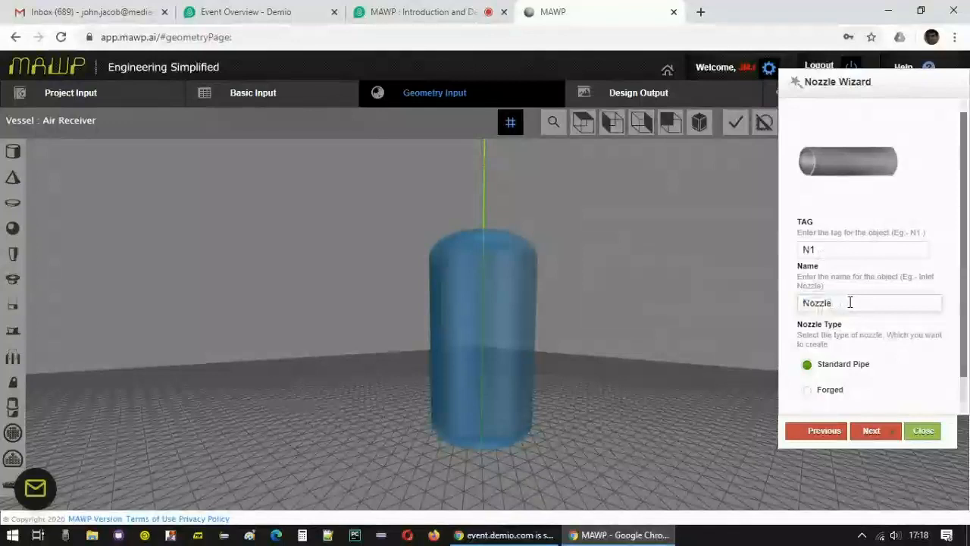
pyautogui.write('Inlet')
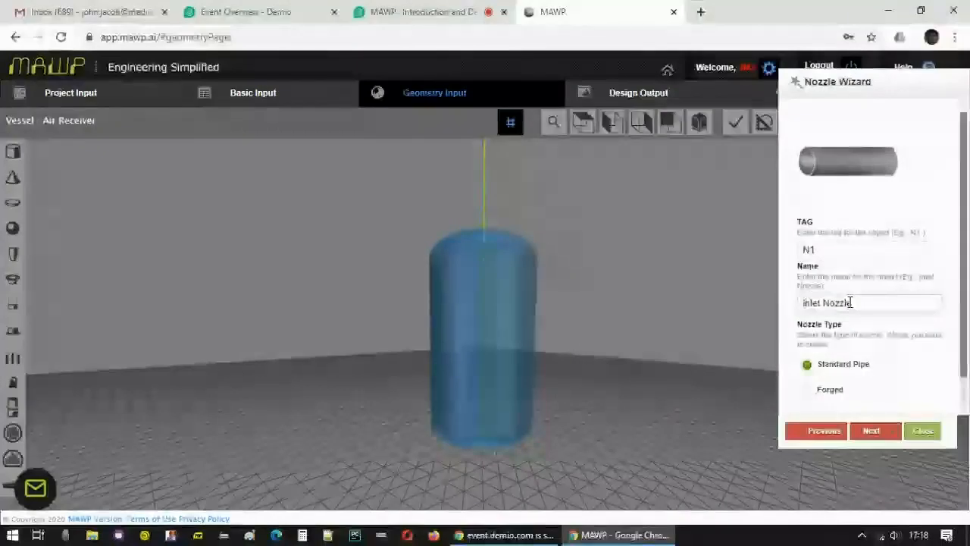
pyautogui.click(868, 428)
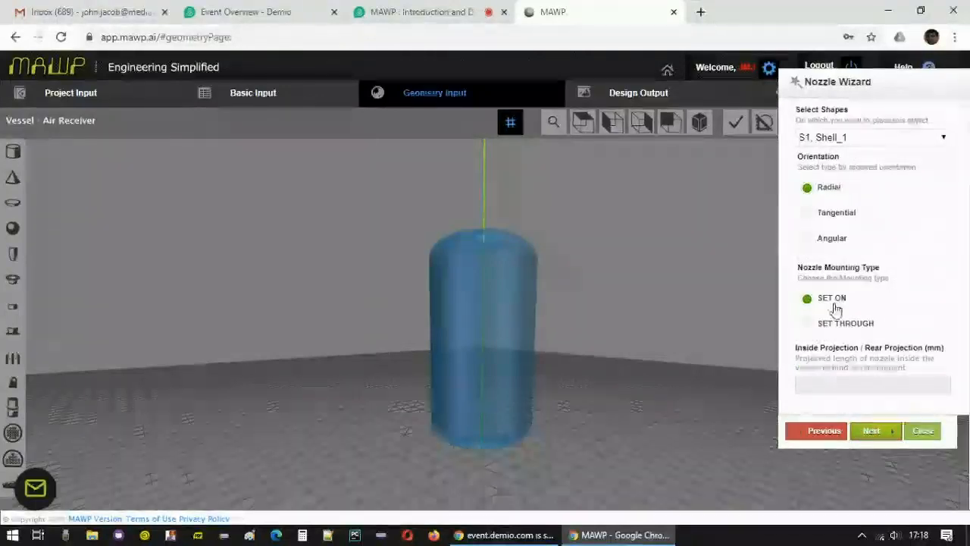
pyautogui.click(871, 431)
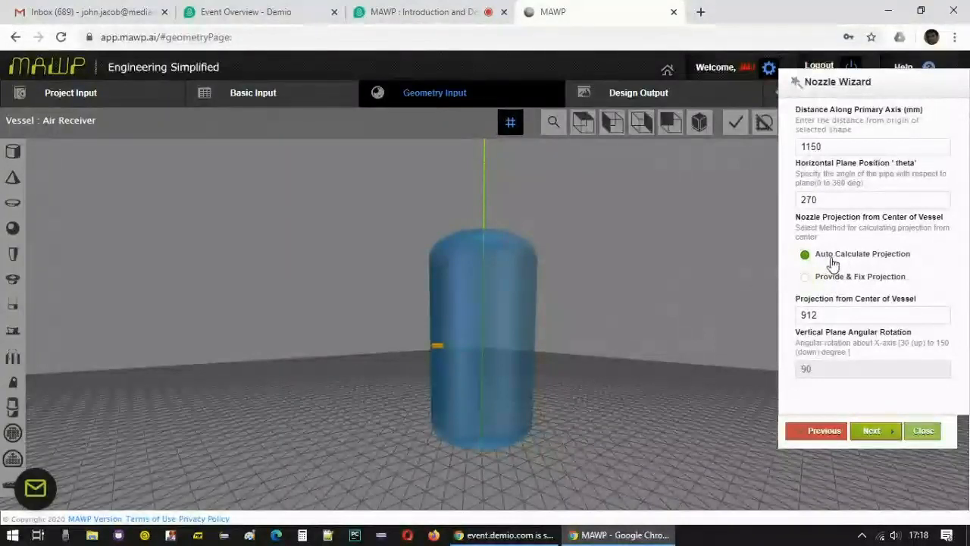
# Give the inlet nozzle NPS 5 pipe size, 200 mm length and 12.7 schedule.
pyautogui.click(872, 432)
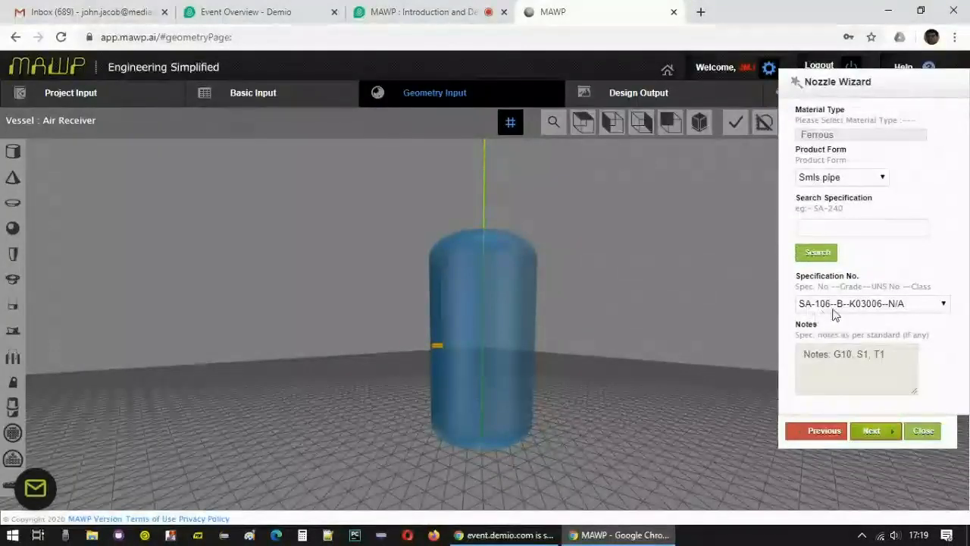
pyautogui.click(872, 431)
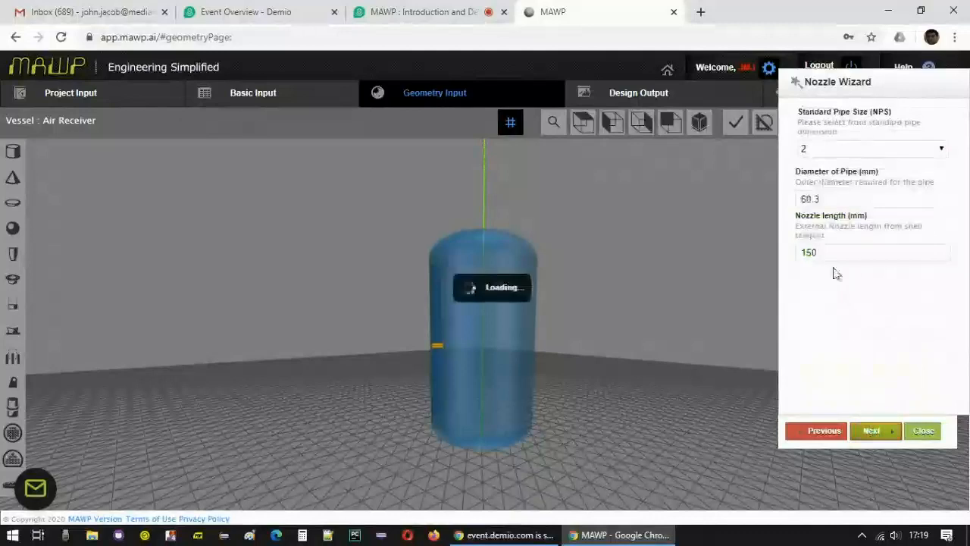
pyautogui.click(815, 150)
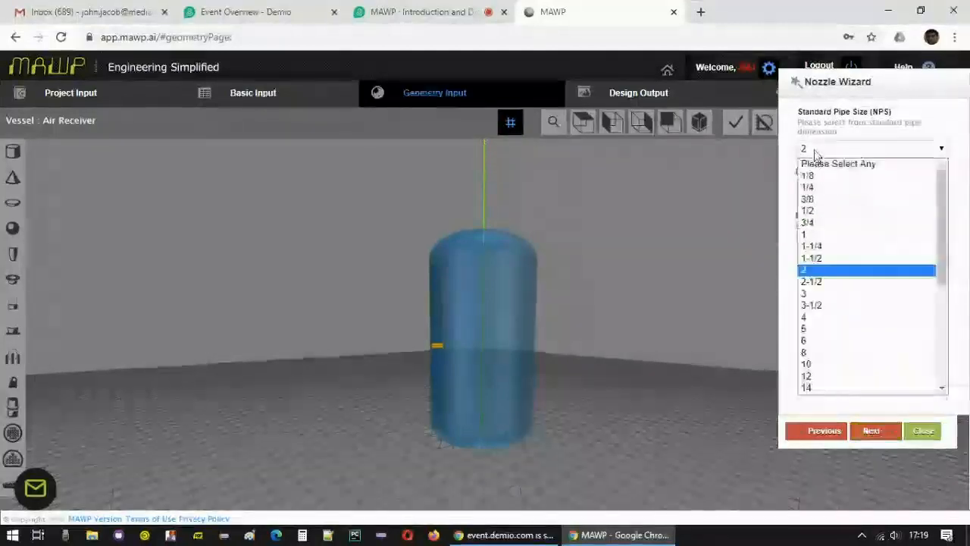
pyautogui.click(826, 329)
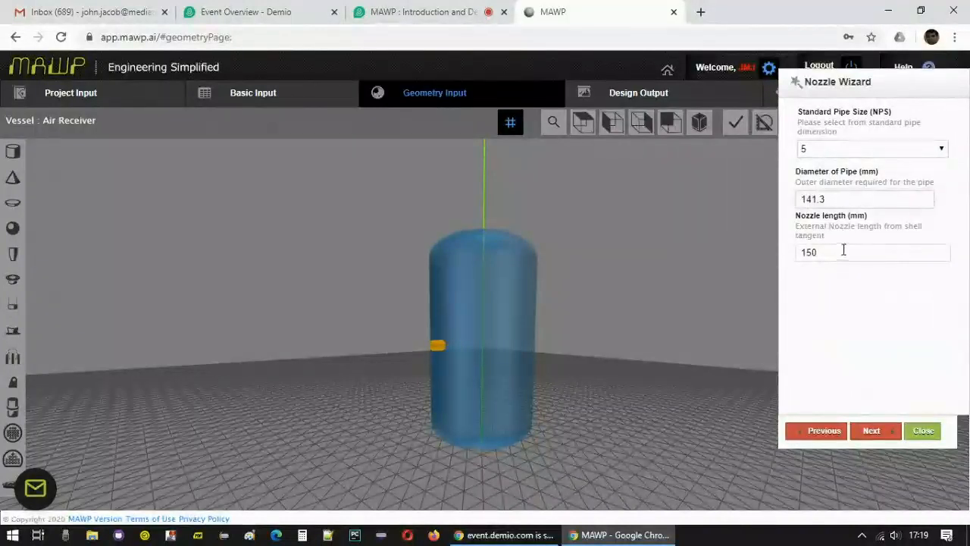
pyautogui.write('200')
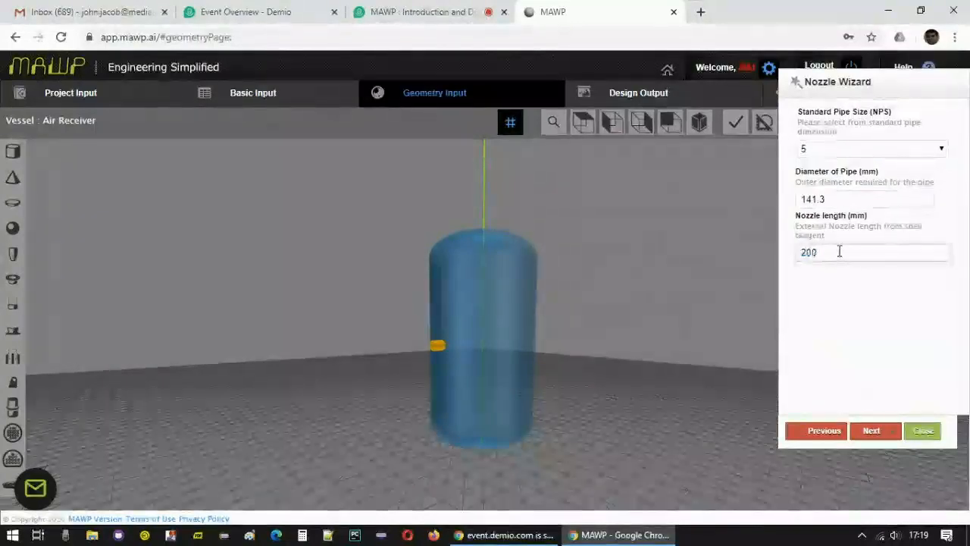
pyautogui.click(867, 433)
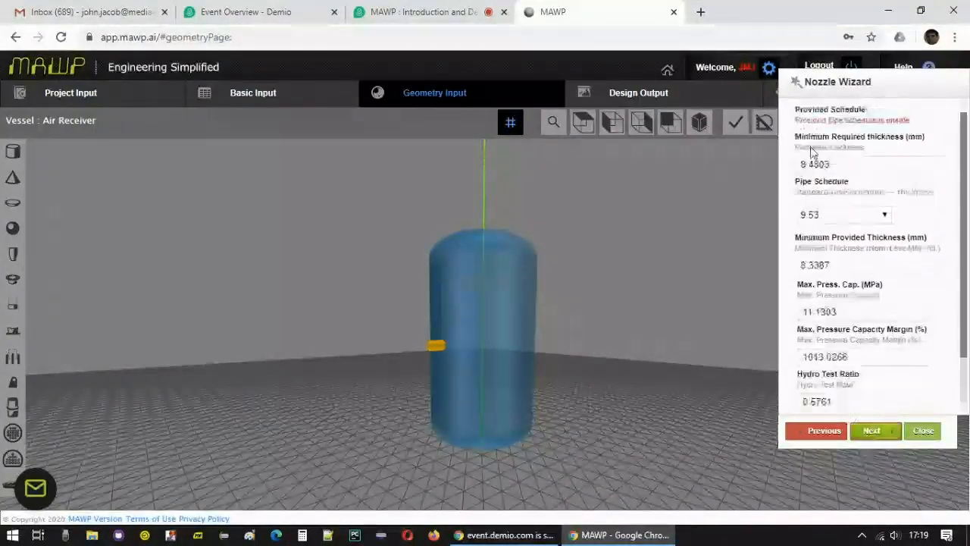
pyautogui.click(835, 220)
pyautogui.click(834, 288)
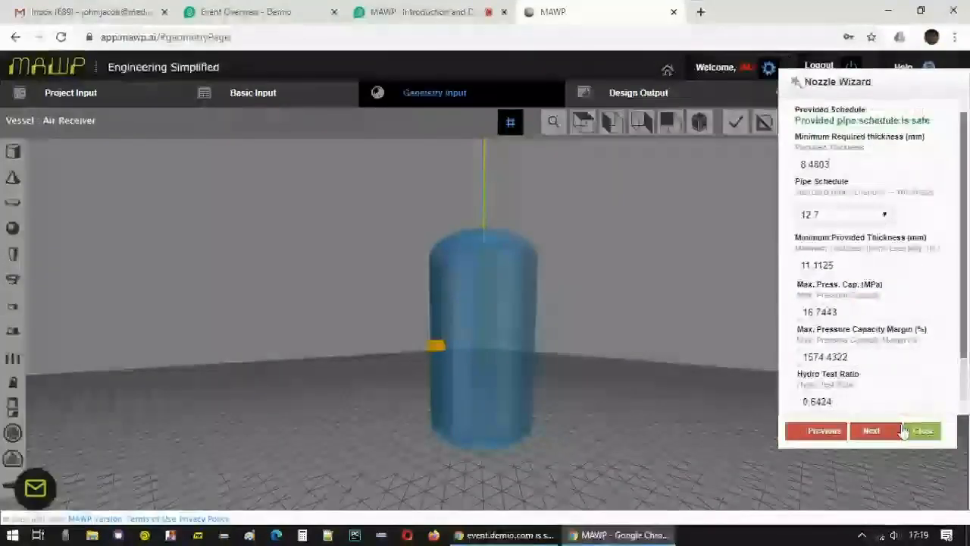
pyautogui.click(901, 429)
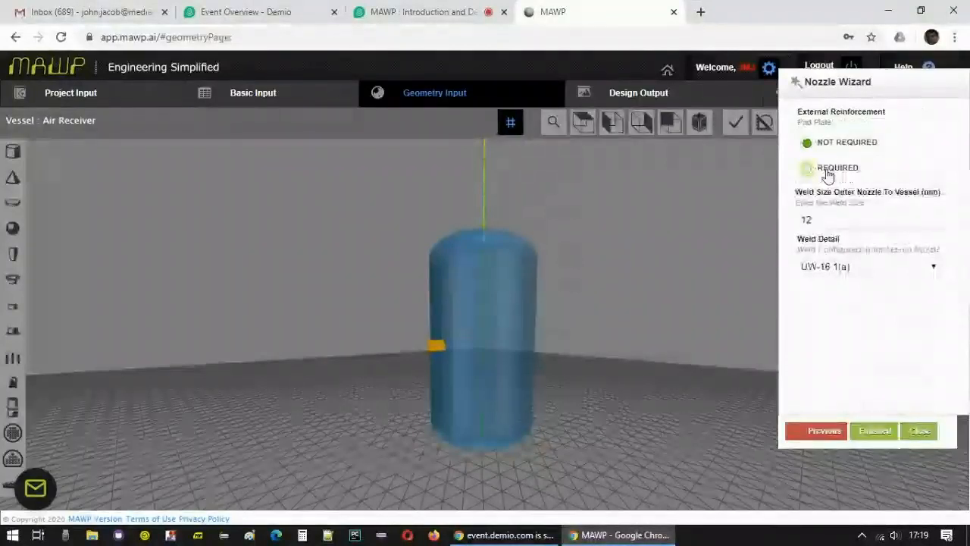
# Add a 12 mm SA-516-70 reinforcing pad to the Inlet Nozzle and finish it.
pyautogui.click(827, 170)
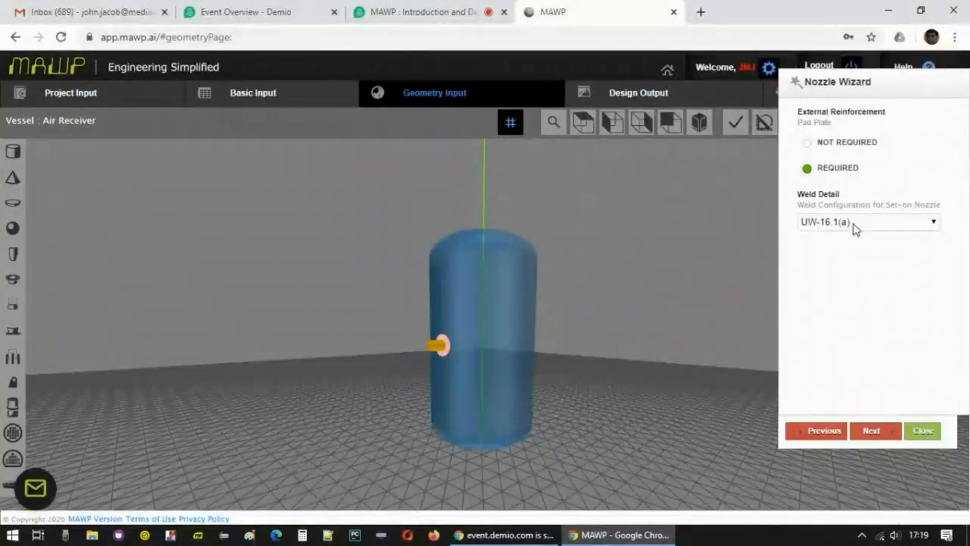
pyautogui.click(871, 433)
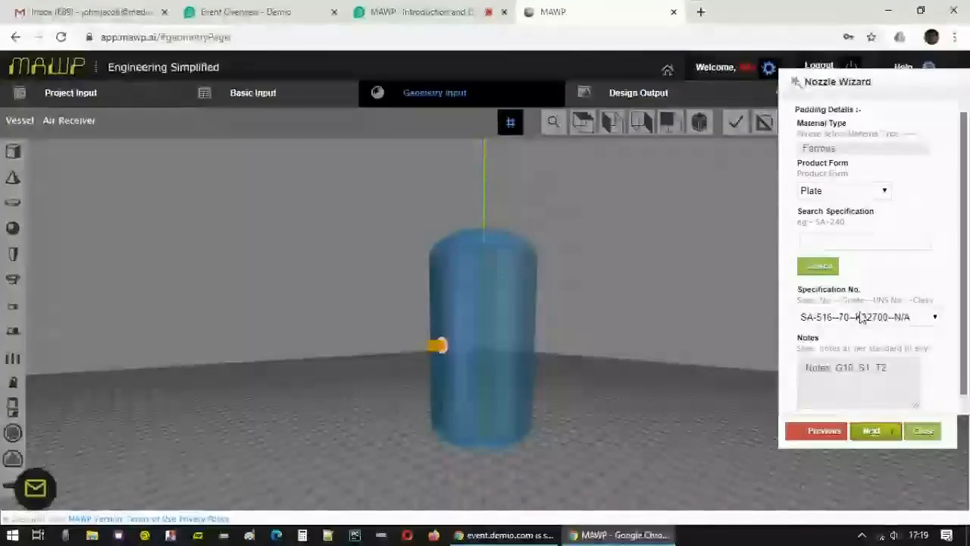
pyautogui.click(870, 430)
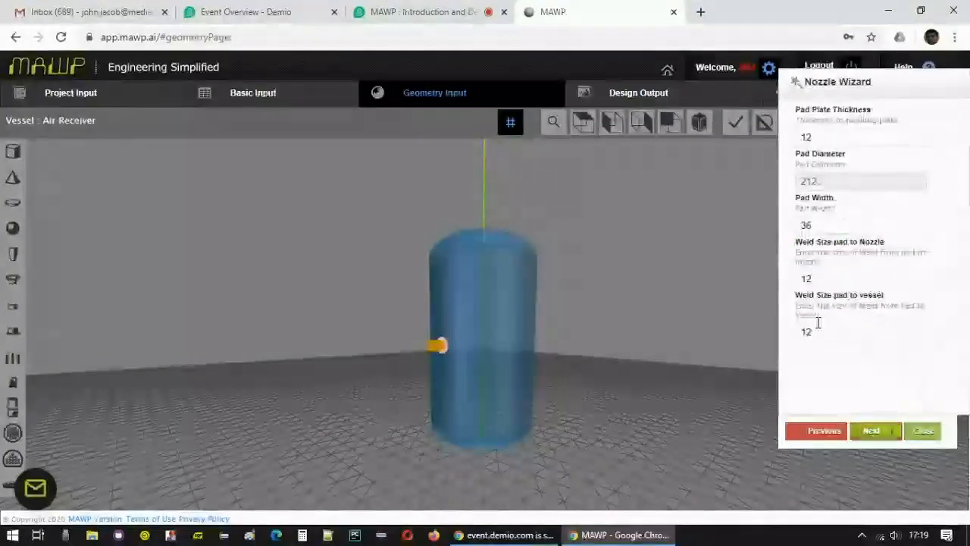
pyautogui.click(873, 433)
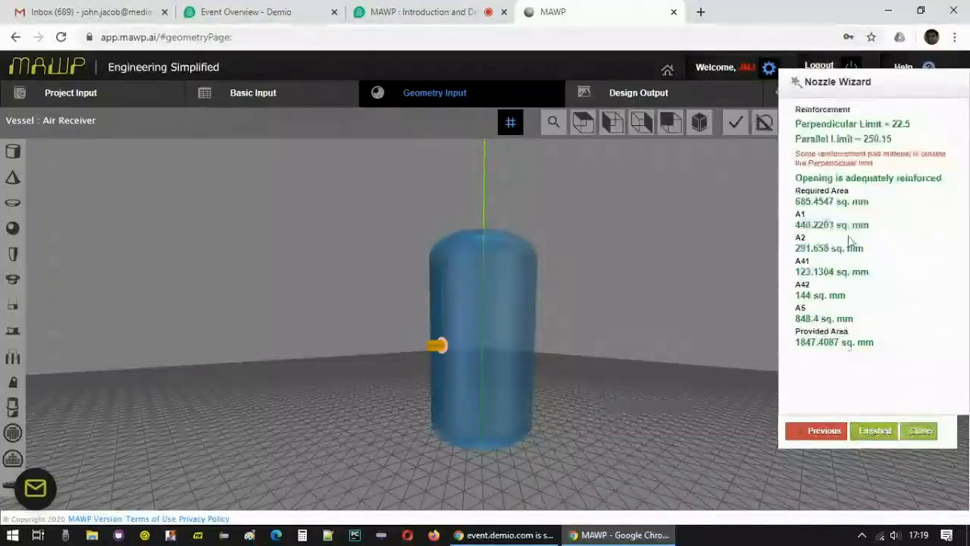
pyautogui.click(873, 431)
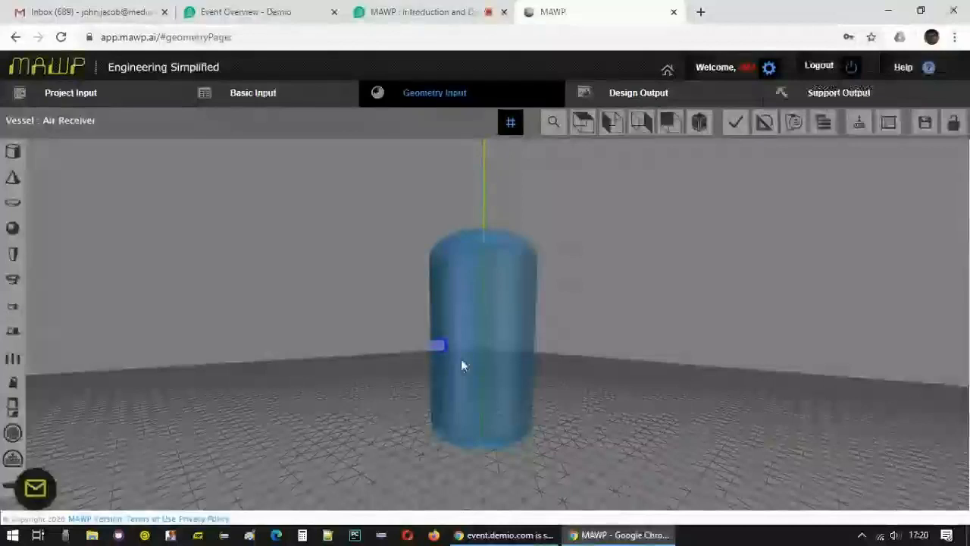
pyautogui.scroll(5, 408, 353)
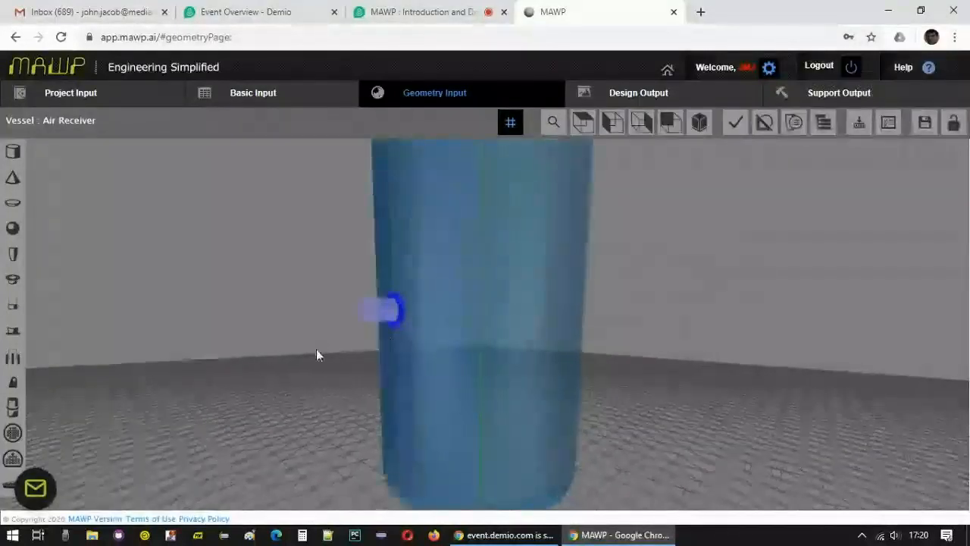
pyautogui.moveTo(427, 349); pyautogui.dragTo(462, 326)
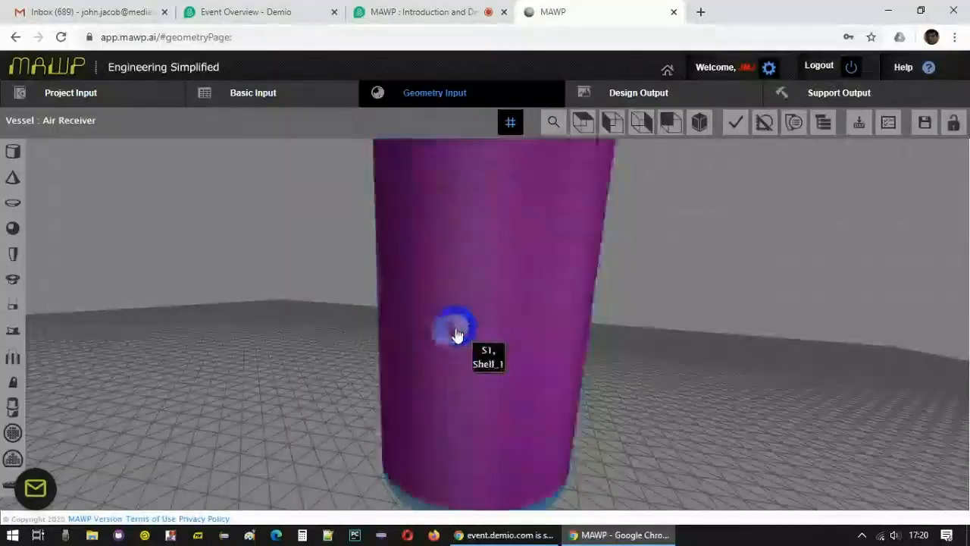
pyautogui.moveTo(690, 281); pyautogui.dragTo(354, 270)
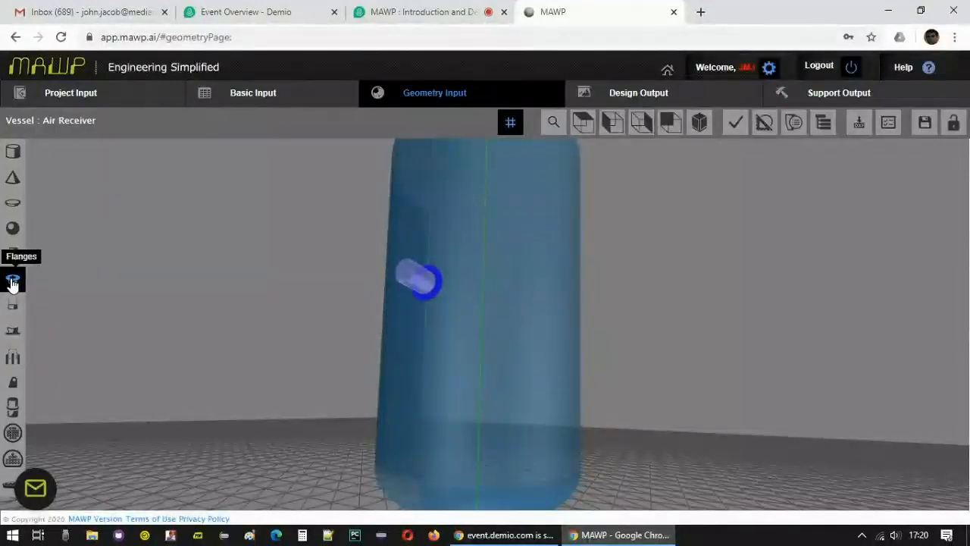
# Add a class 150 Slip-On flange to N1 Inlet Nozzle, giving 1.92 MPa marginal pressure and 975 projection.
pyautogui.click(12, 282)
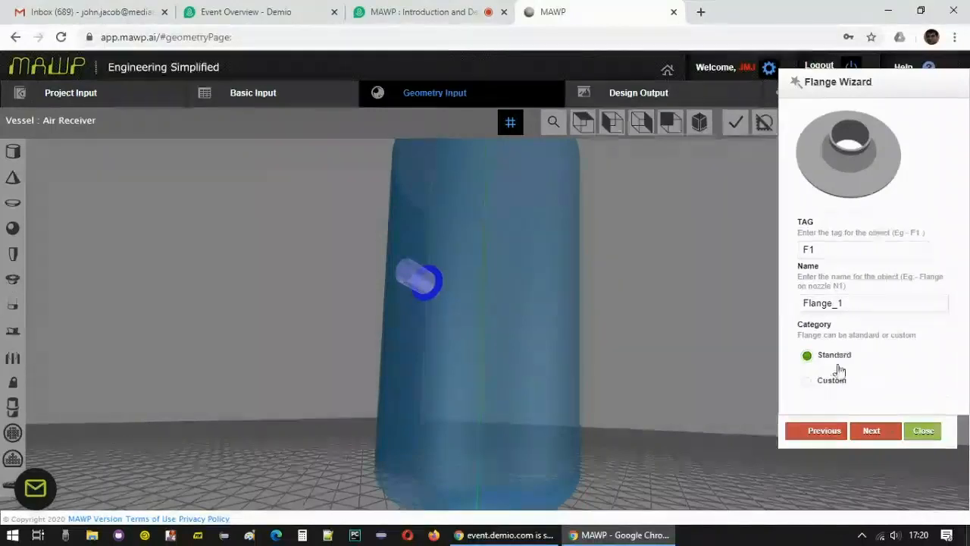
pyautogui.click(873, 434)
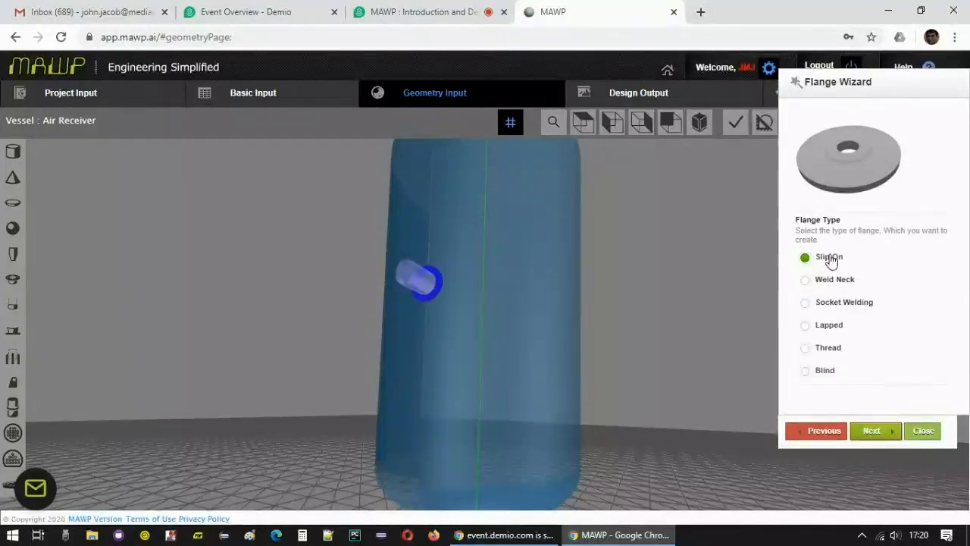
pyautogui.click(866, 432)
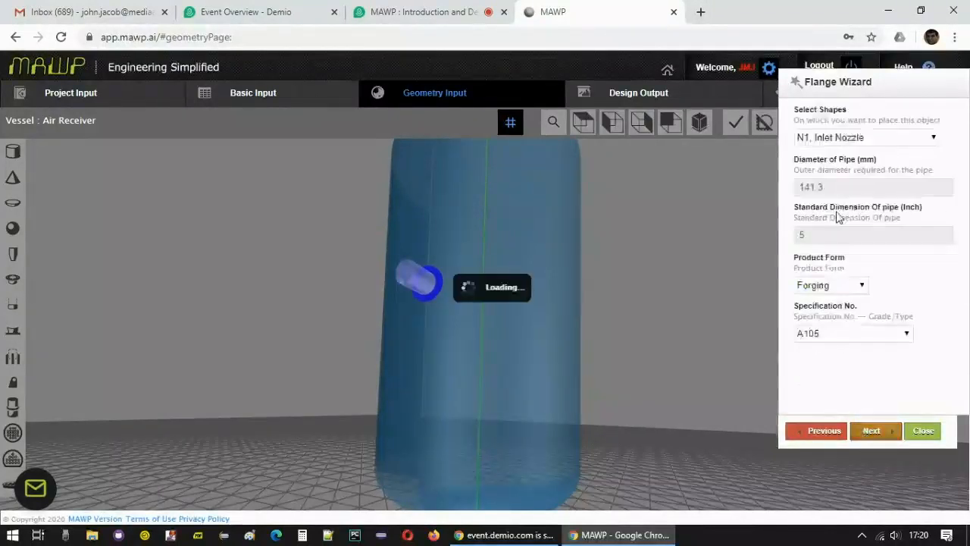
pyautogui.click(819, 143)
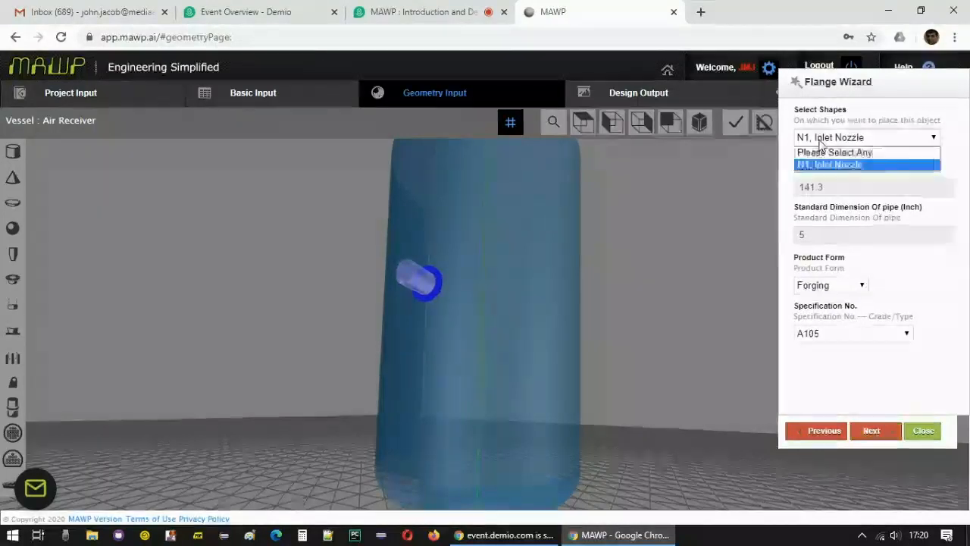
pyautogui.click(820, 142)
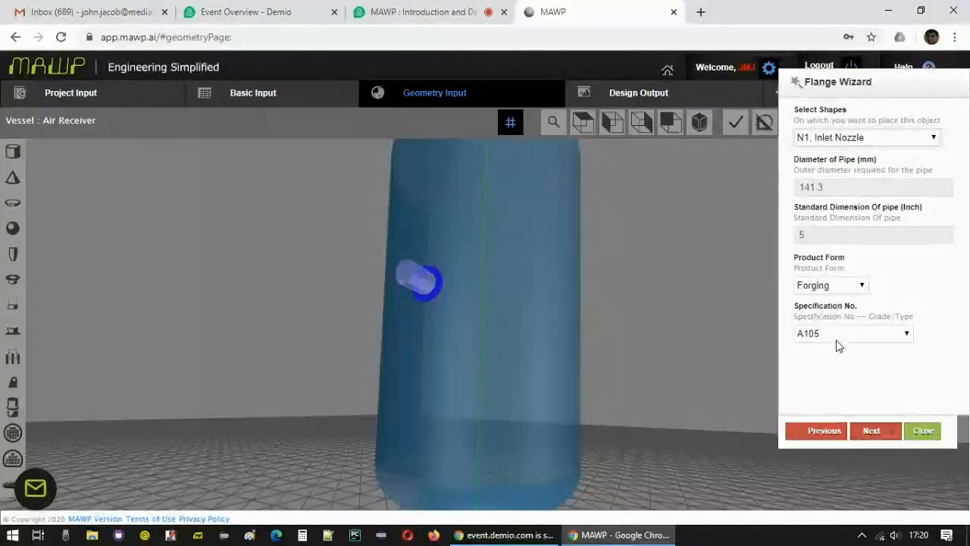
pyautogui.click(872, 437)
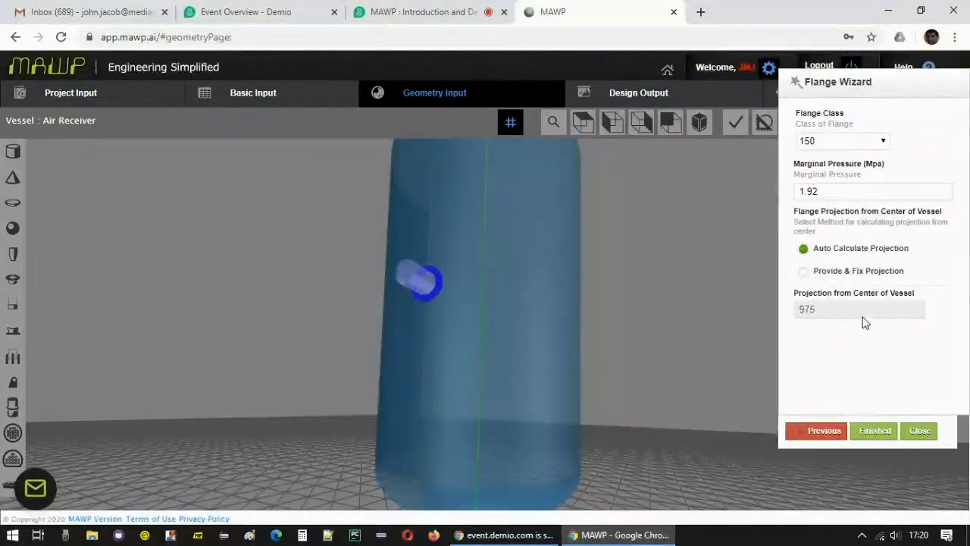
pyautogui.click(874, 431)
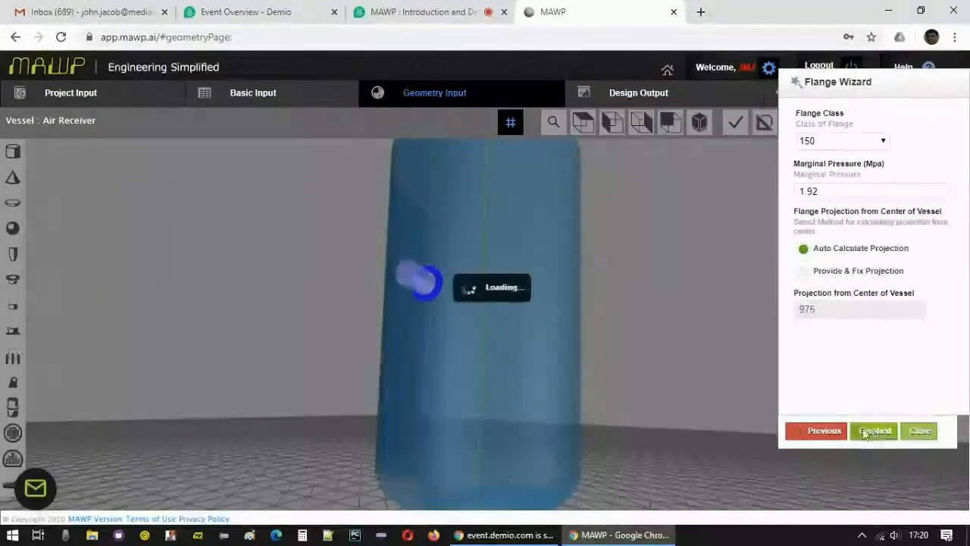
pyautogui.moveTo(675, 329); pyautogui.dragTo(660, 284)
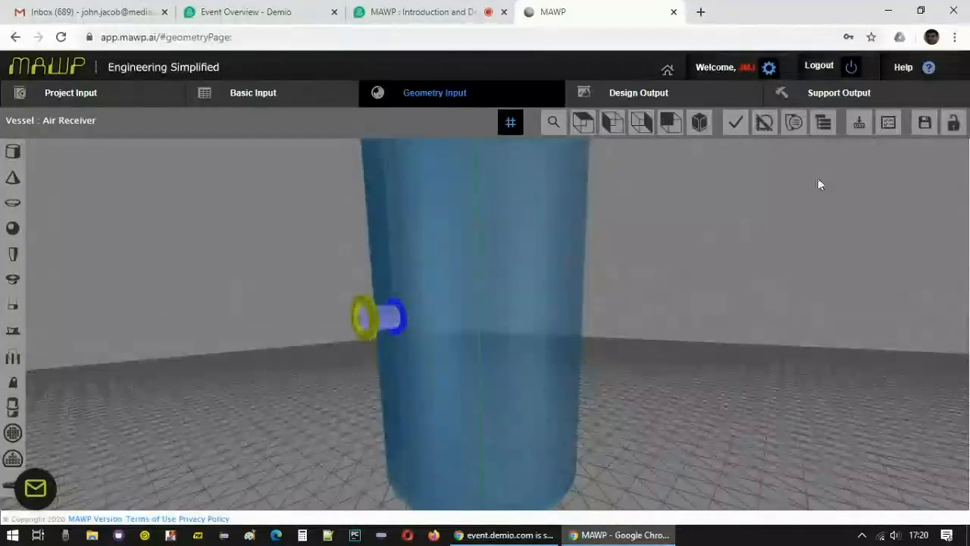
# Save the project, then review Design Data showing 5.0687 m3 volume and 6632.88 kg hydrotest weight.
pyautogui.click(917, 140)
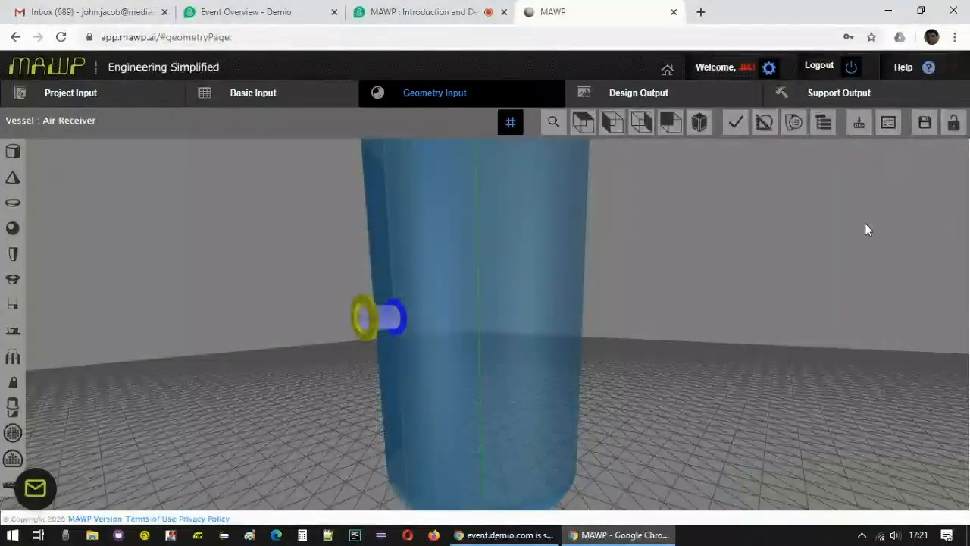
pyautogui.moveTo(865, 222); pyautogui.dragTo(877, 166)
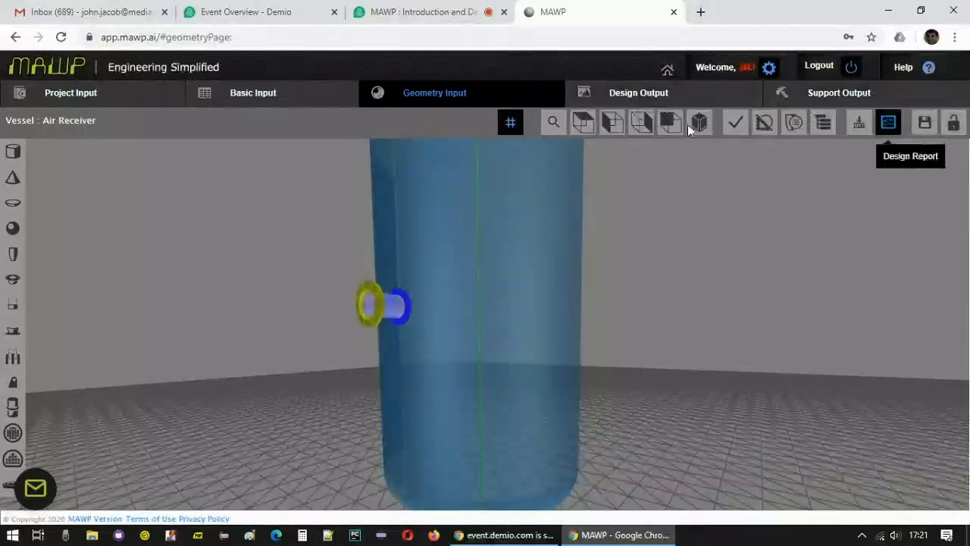
pyautogui.click(765, 129)
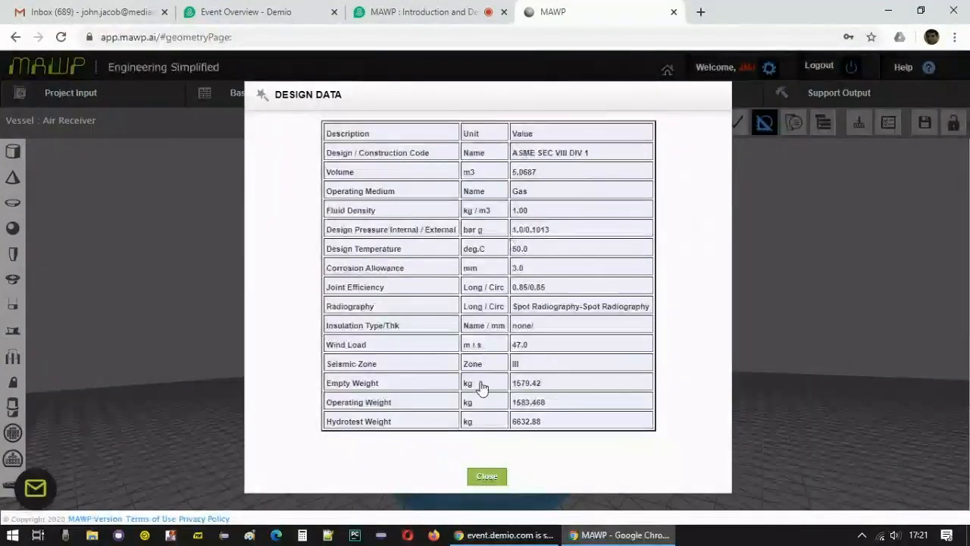
pyautogui.click(487, 476)
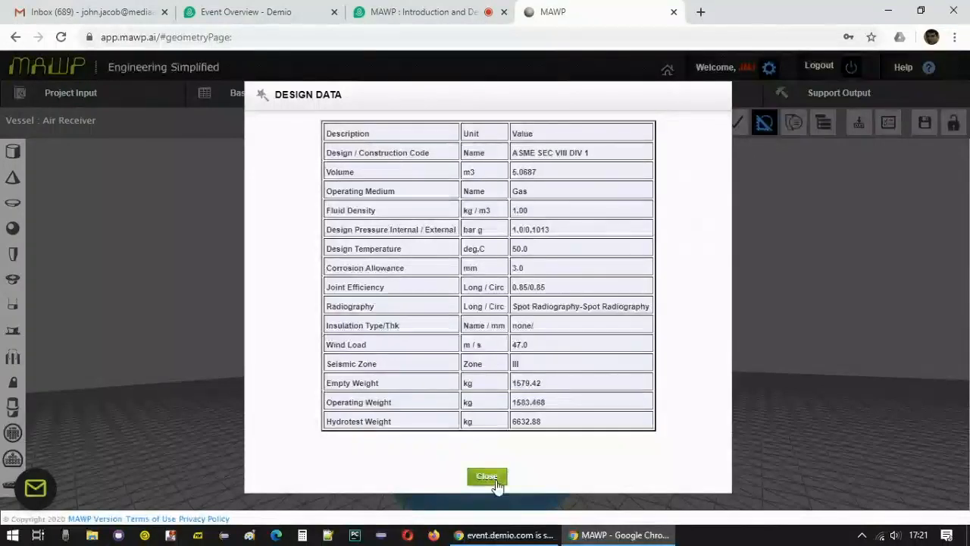
pyautogui.click(487, 477)
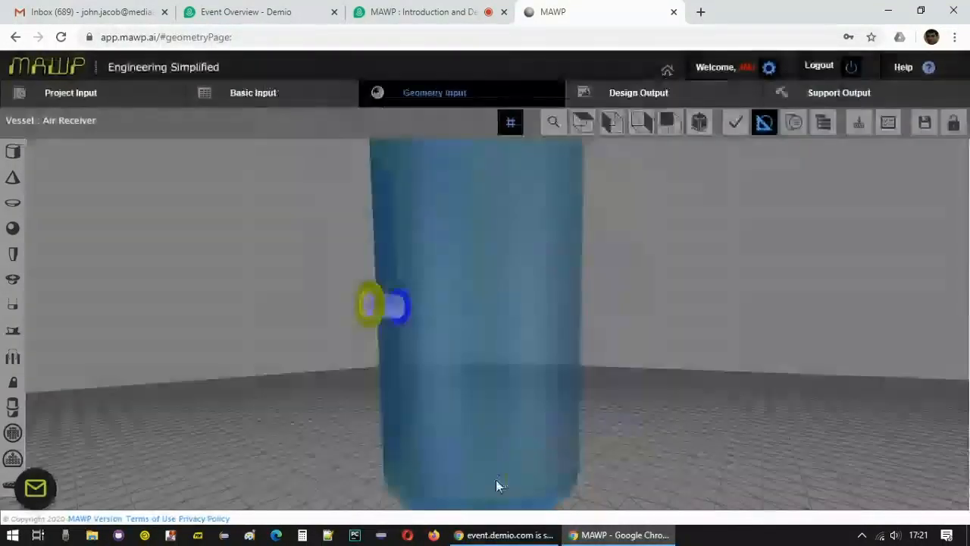
pyautogui.click(470, 320)
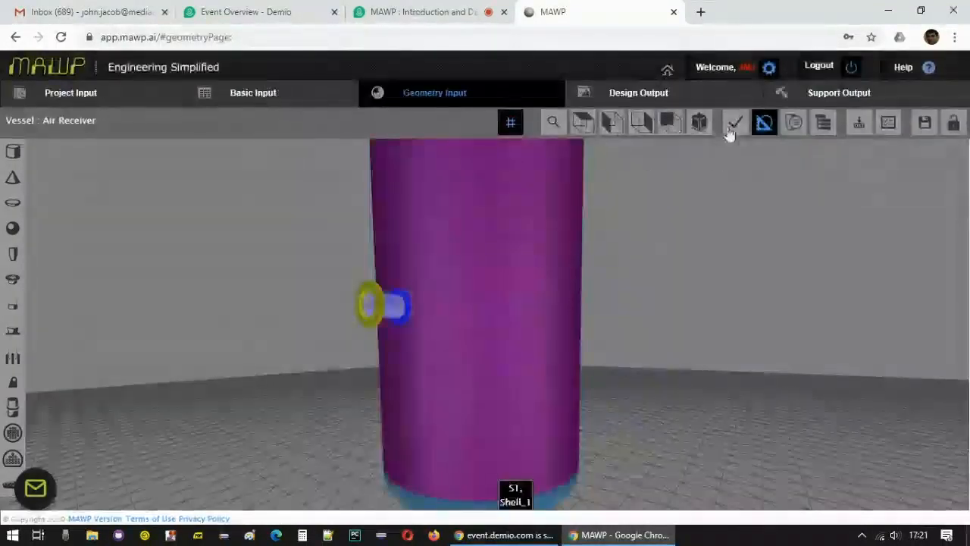
# Set N1's quantity to 1 in the nozzle schedule, then review the six-item bill of materials.
pyautogui.click(792, 125)
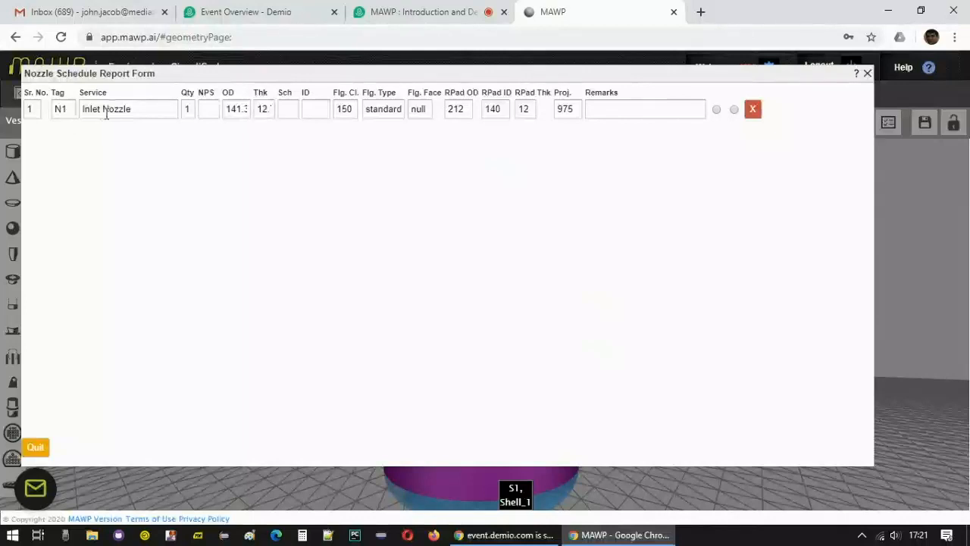
pyautogui.click(186, 111)
pyautogui.write('1')
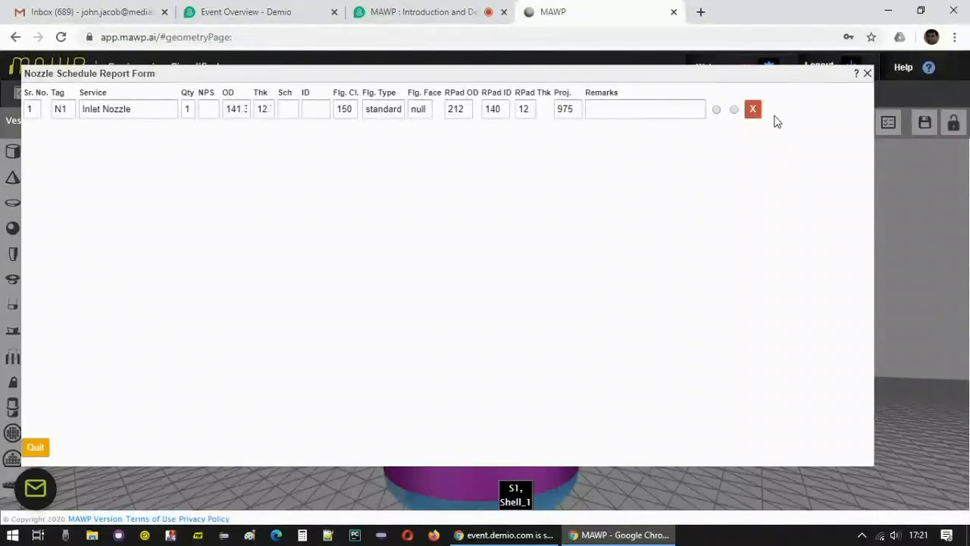
pyautogui.click(36, 450)
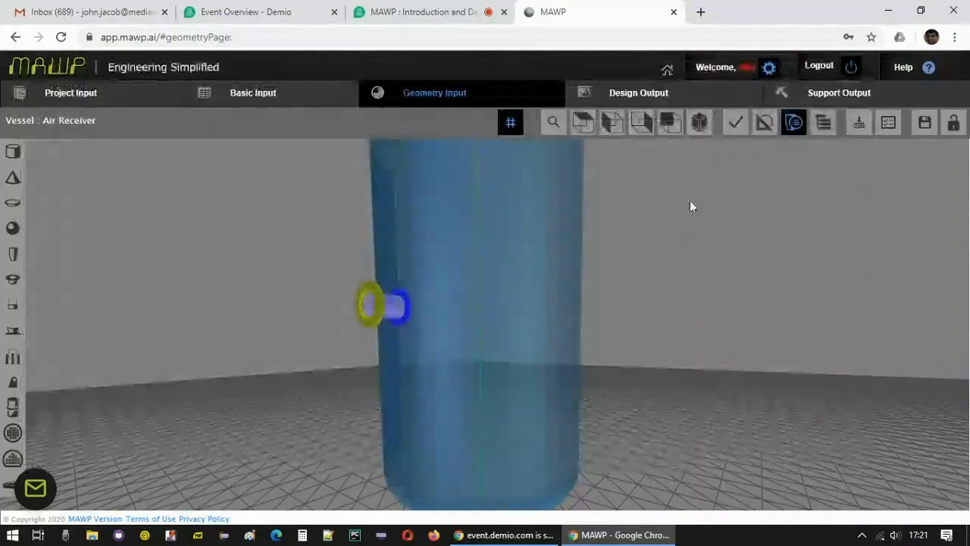
pyautogui.click(823, 124)
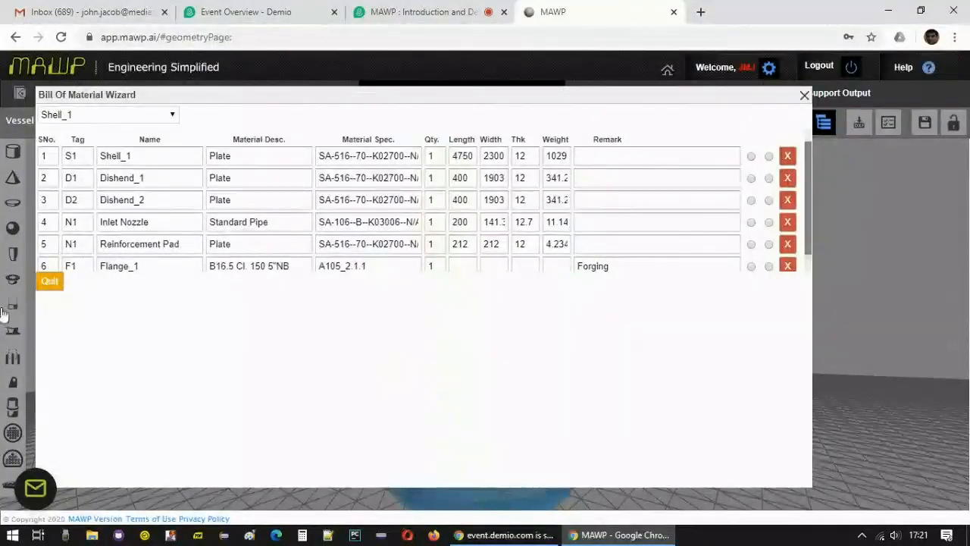
pyautogui.click(53, 282)
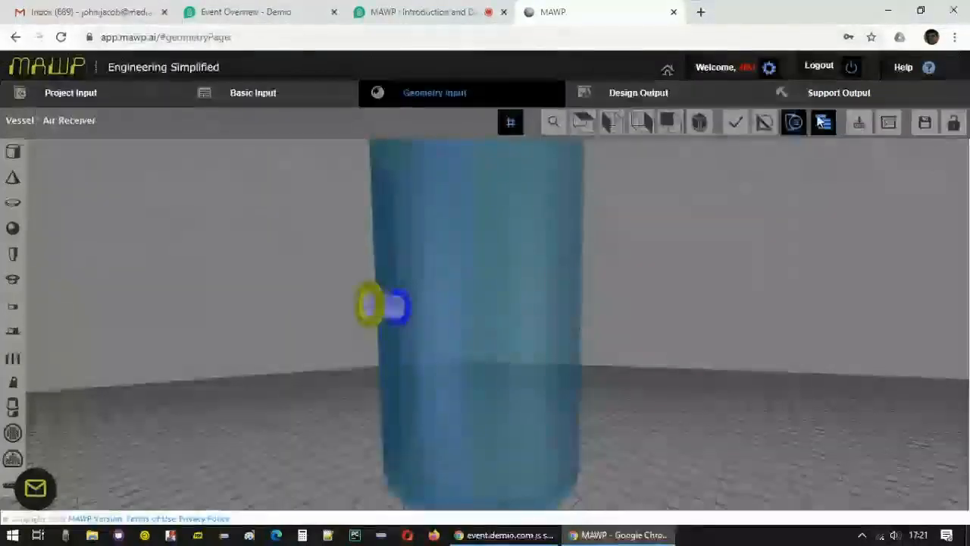
# Generate the ASME VIII Div 1 design report and scroll down to the Shell_1 thickness calculations.
pyautogui.click(889, 128)
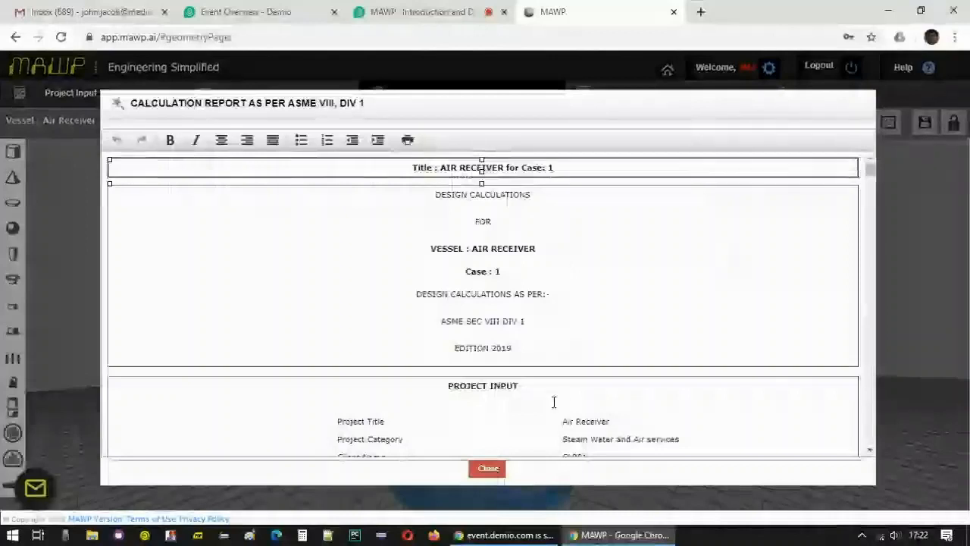
pyautogui.scroll(-2, 632, 289)
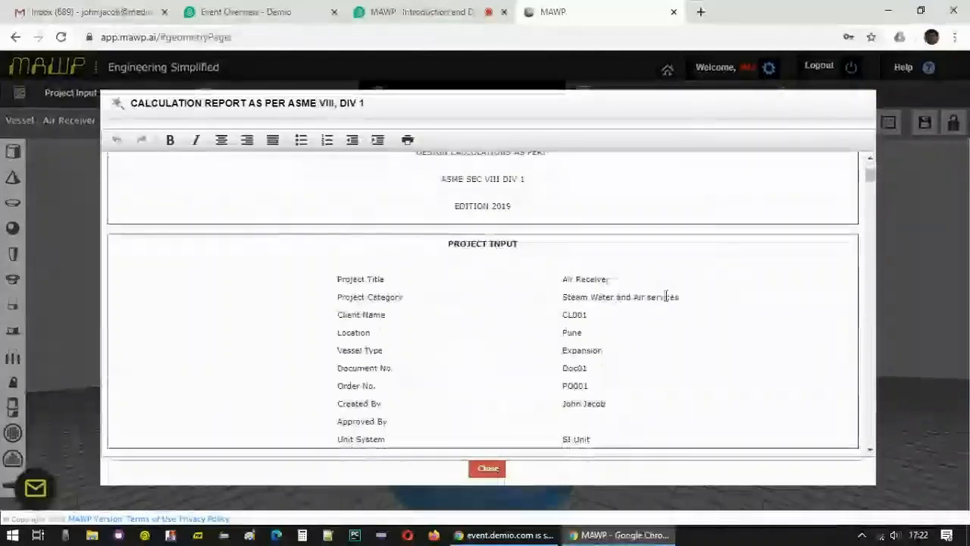
pyautogui.scroll(-1, 665, 296)
pyautogui.scroll(-3, 665, 295)
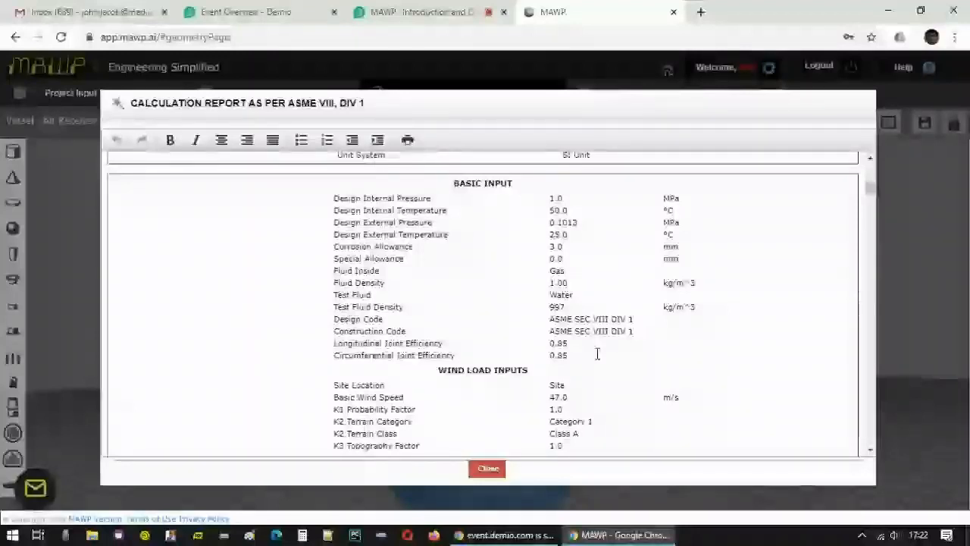
pyautogui.scroll(-2, 580, 215)
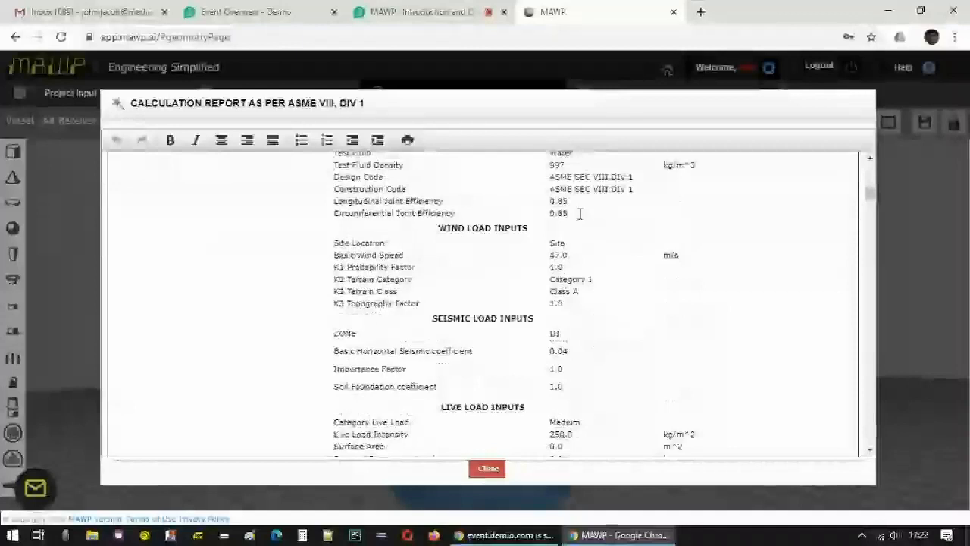
pyautogui.scroll(-1, 570, 280)
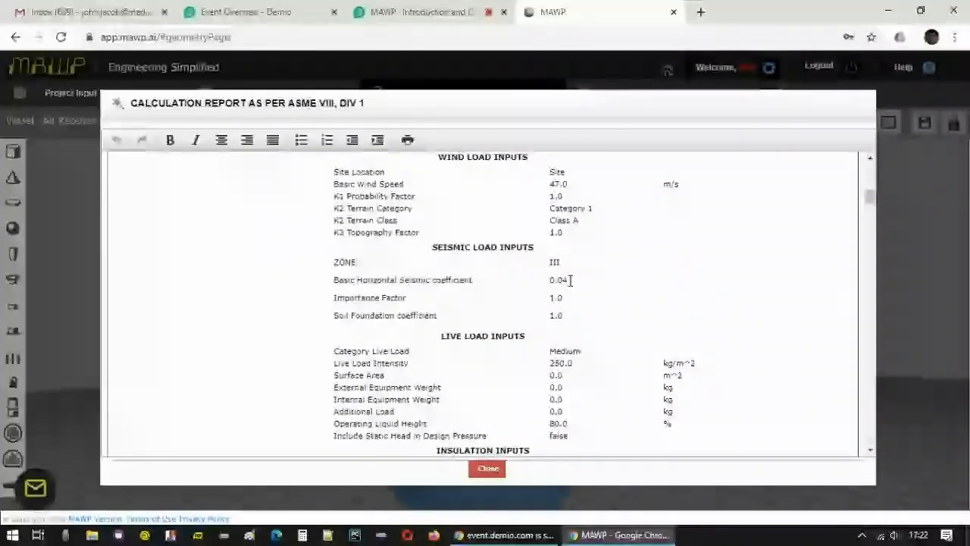
pyautogui.scroll(-2, 570, 280)
pyautogui.scroll(-2, 520, 242)
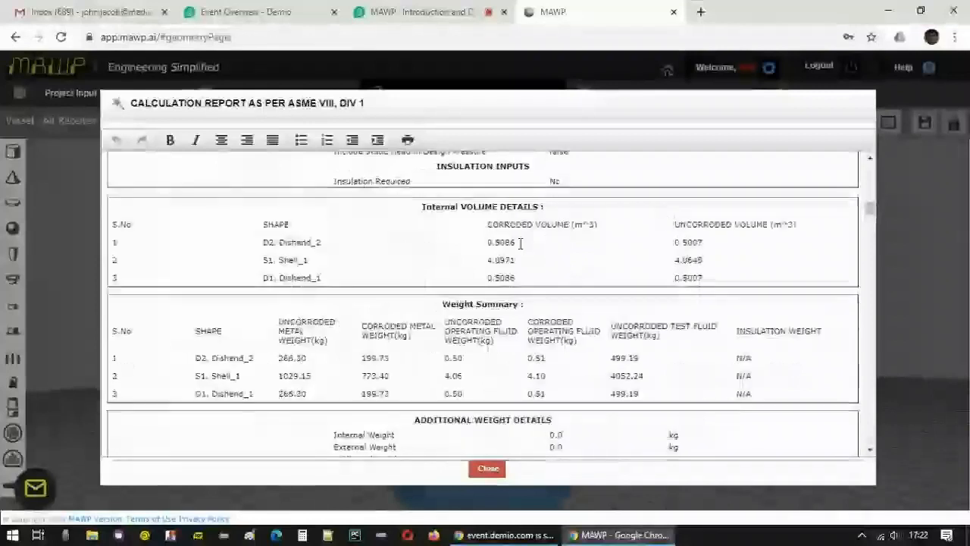
pyautogui.scroll(-6, 523, 339)
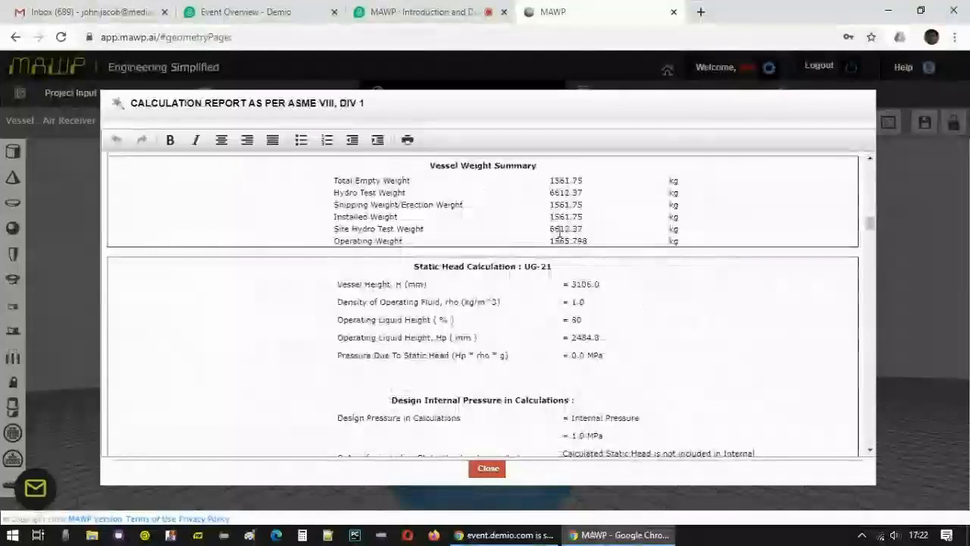
pyautogui.scroll(2, 558, 233)
pyautogui.scroll(-5, 550, 350)
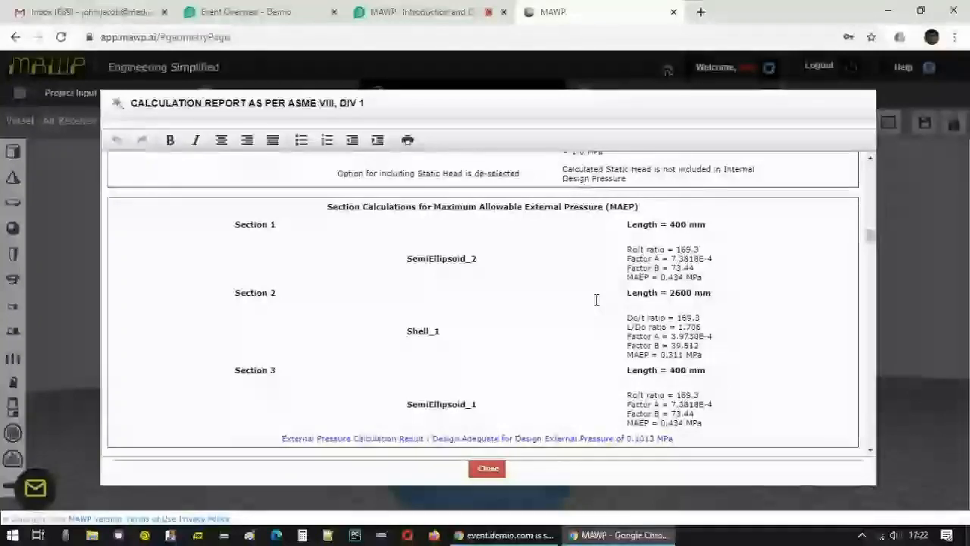
pyautogui.scroll(-4, 501, 222)
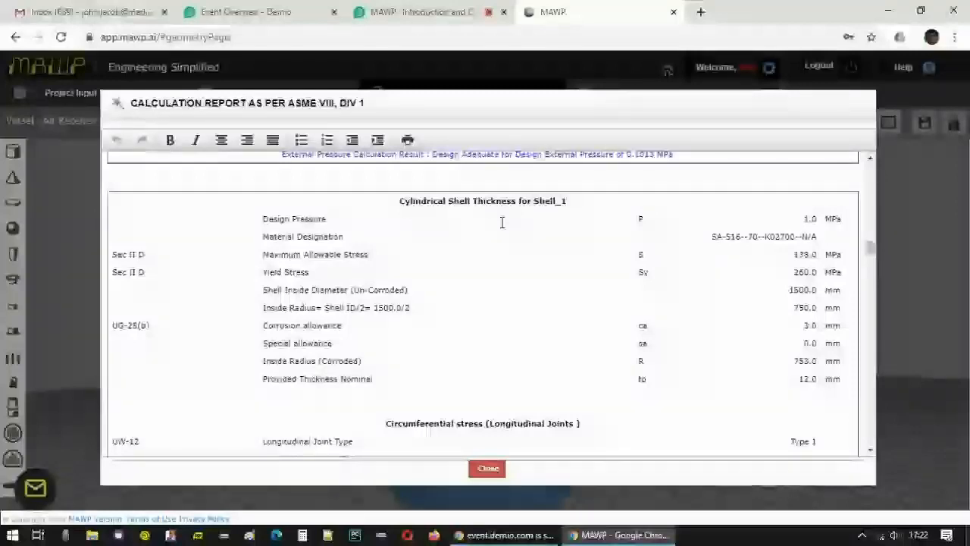
# Scroll the calculation report down to the nozzle weld strength section, then close it.
pyautogui.scroll(-5, 513, 278)
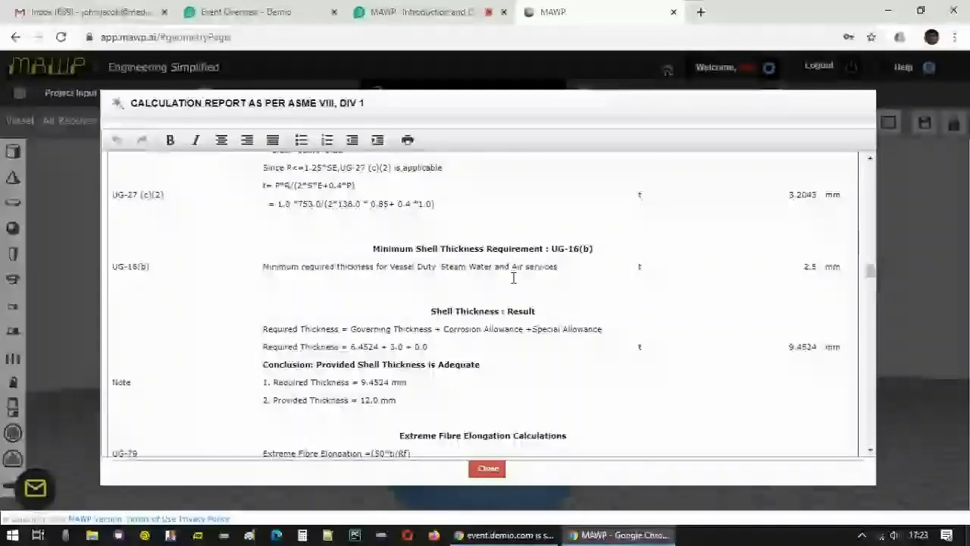
pyautogui.scroll(-4, 470, 321)
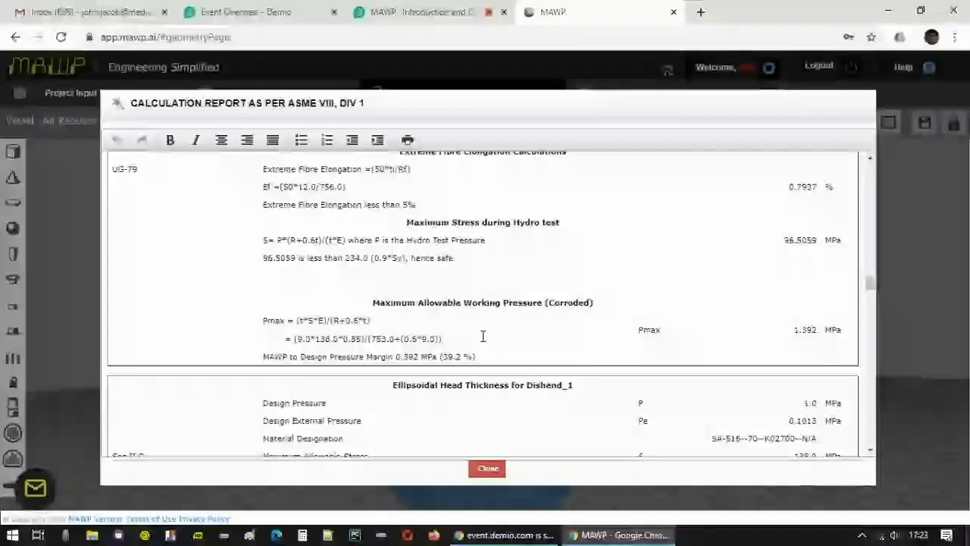
pyautogui.scroll(-1, 482, 335)
pyautogui.scroll(-1, 482, 335)
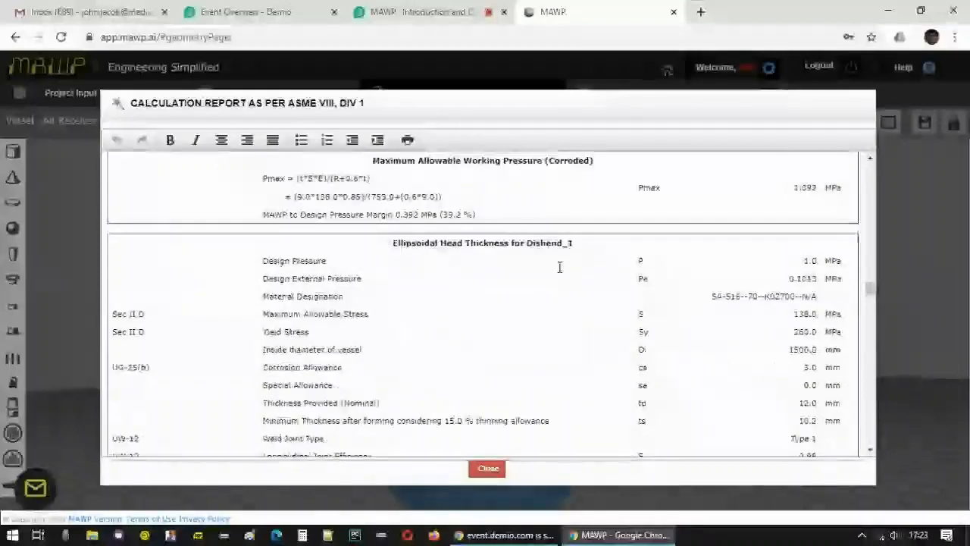
pyautogui.scroll(-6, 559, 267)
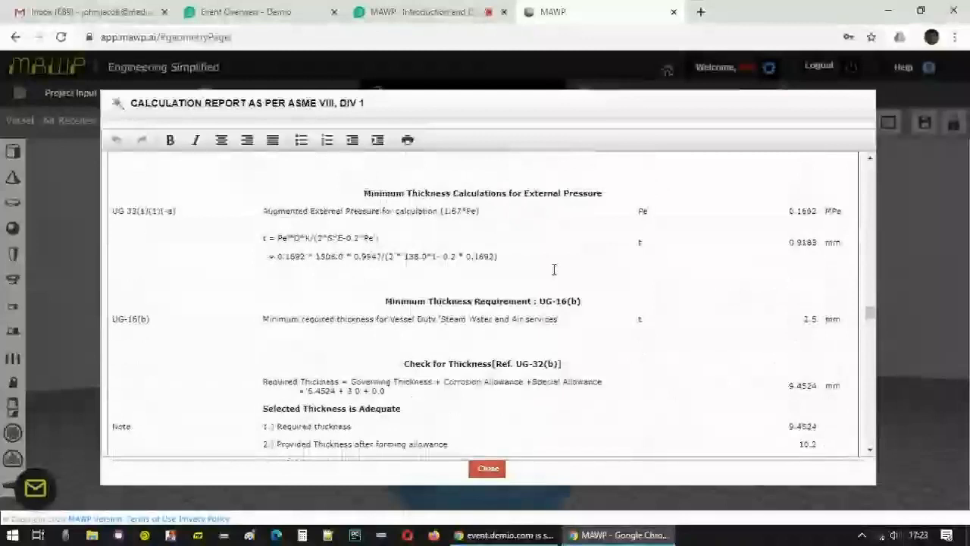
pyautogui.scroll(-8, 554, 269)
pyautogui.scroll(-10, 553, 268)
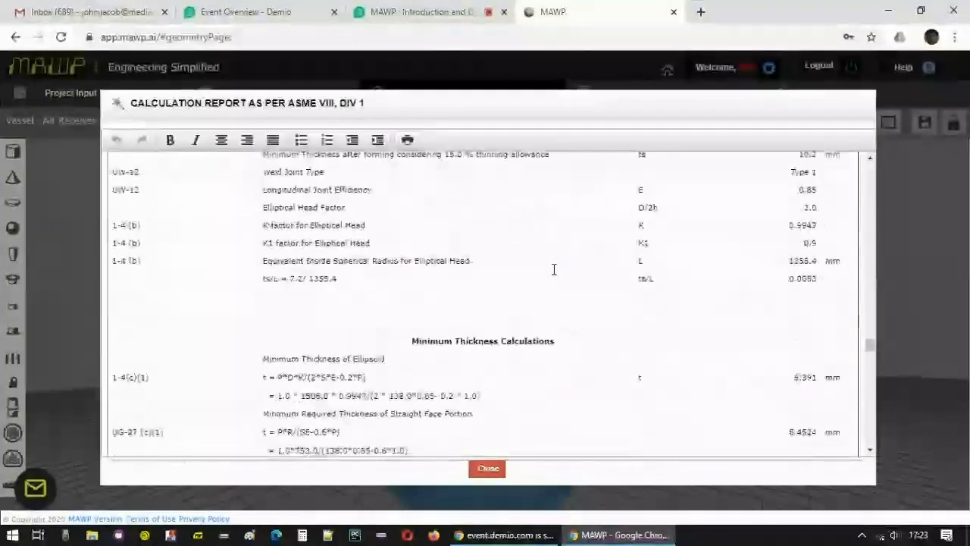
pyautogui.scroll(-10, 553, 269)
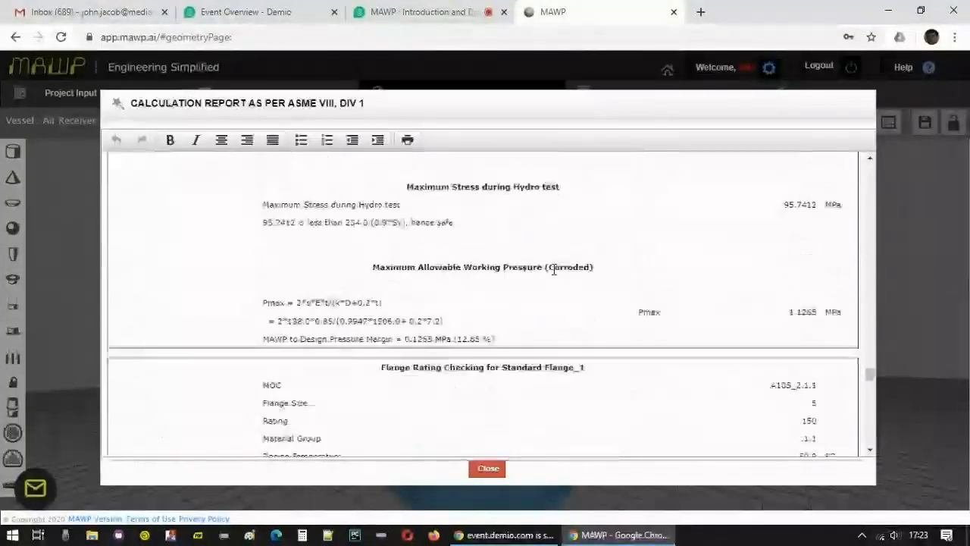
pyautogui.scroll(2, 515, 320)
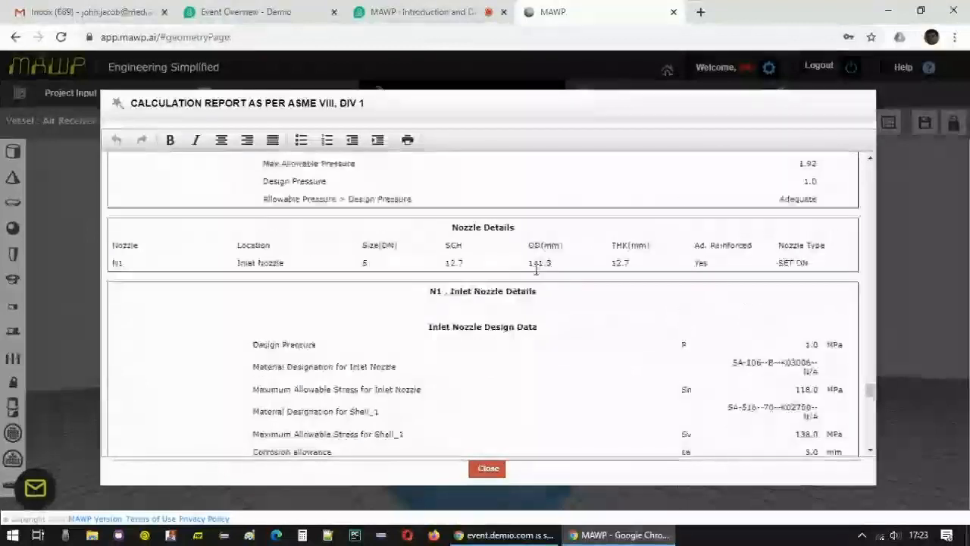
pyautogui.scroll(-6, 516, 319)
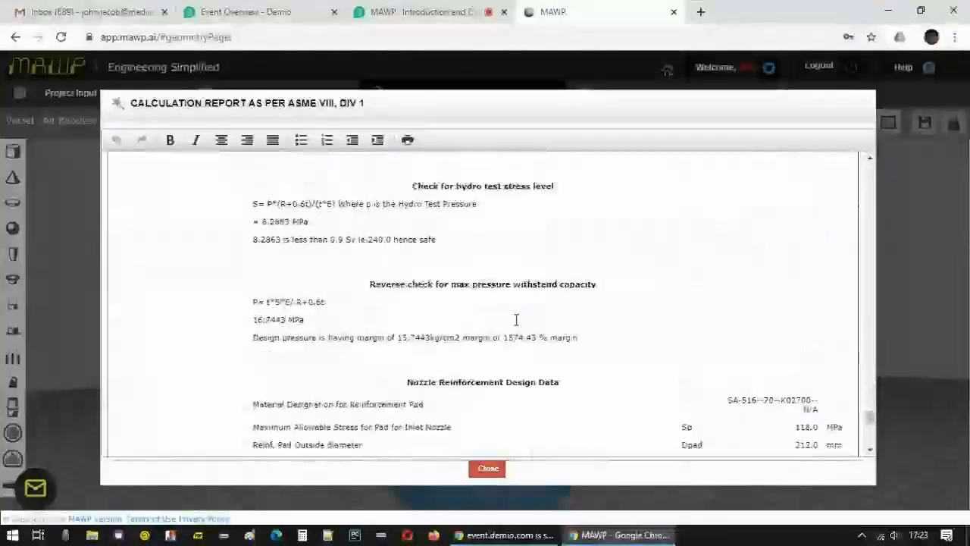
pyautogui.scroll(-3, 514, 320)
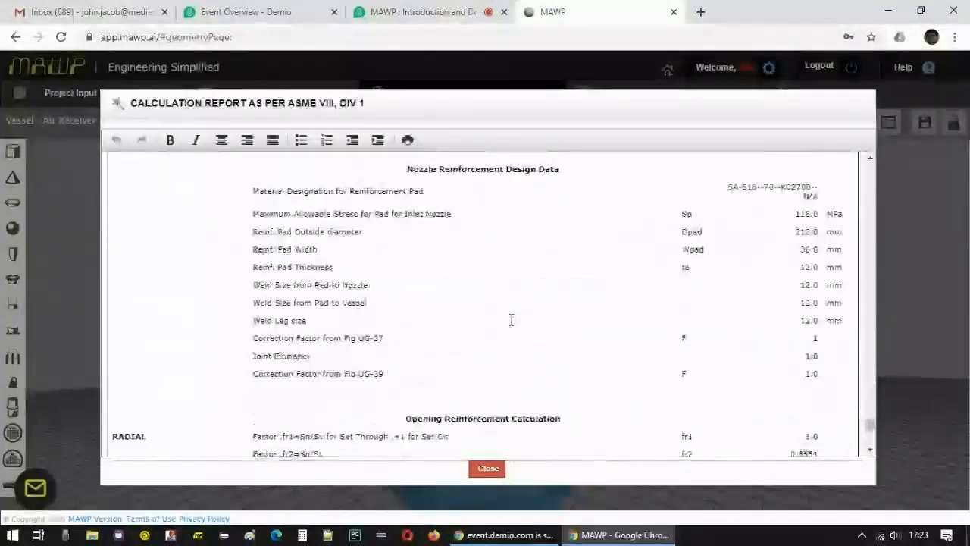
pyautogui.scroll(-4, 511, 320)
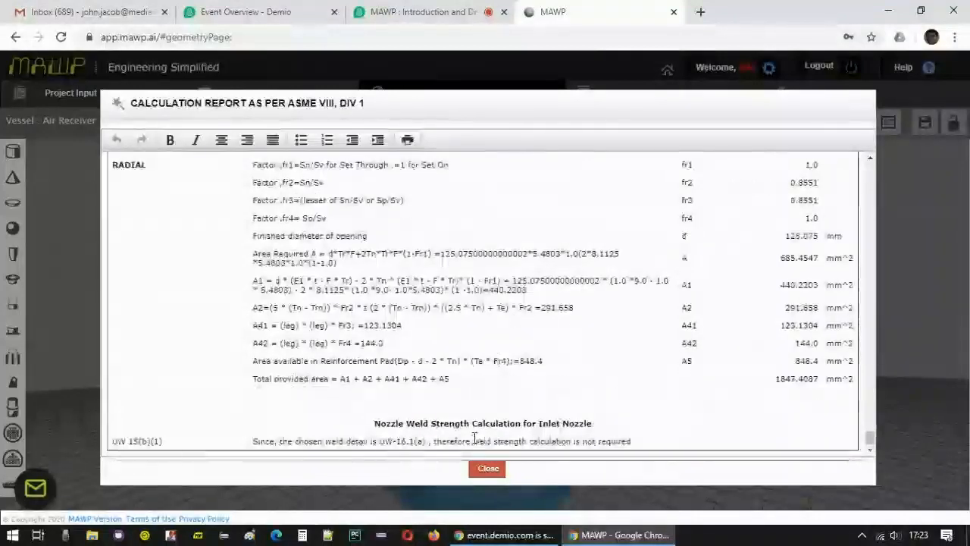
pyautogui.click(488, 468)
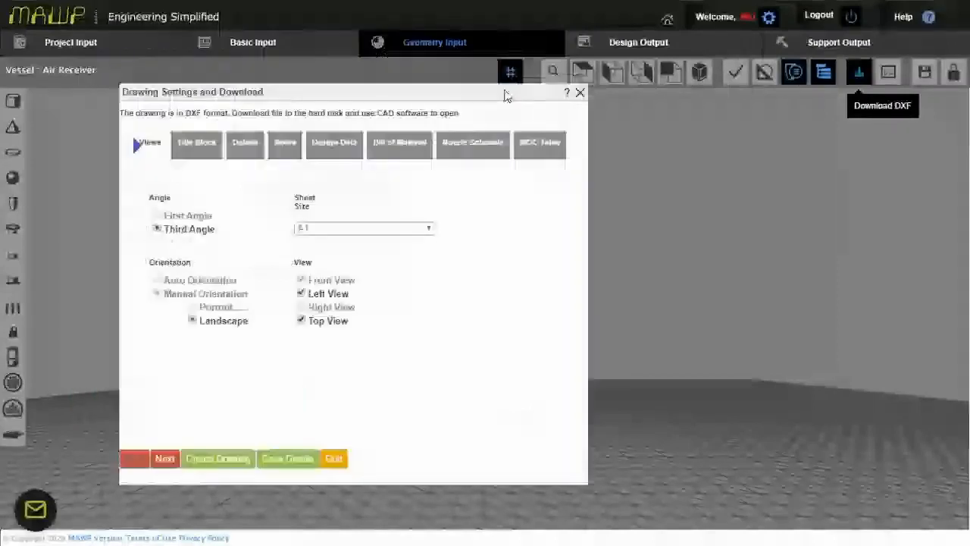
# Move the Drawing Settings and Download window and switch to the Title Block page.
pyautogui.moveTo(507, 95); pyautogui.dragTo(500, 106)
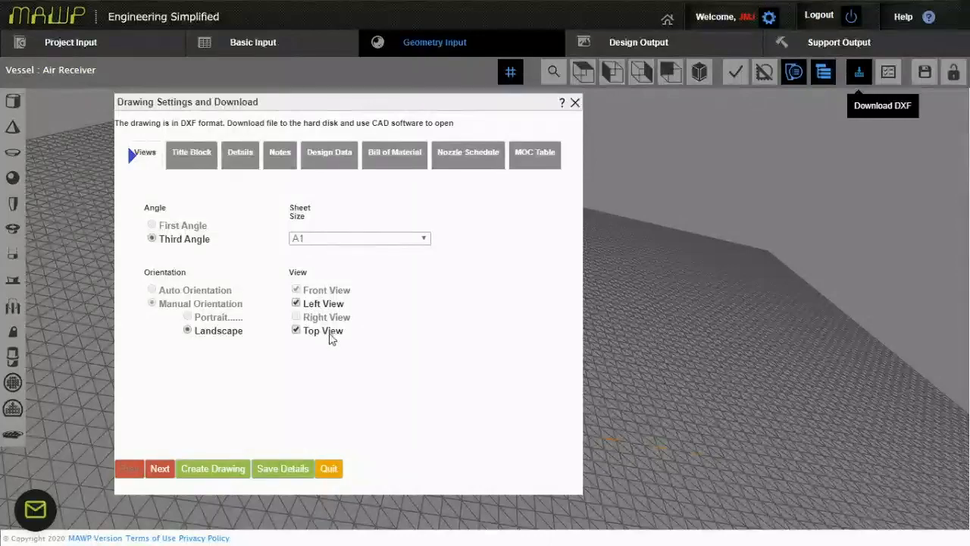
pyautogui.click(203, 160)
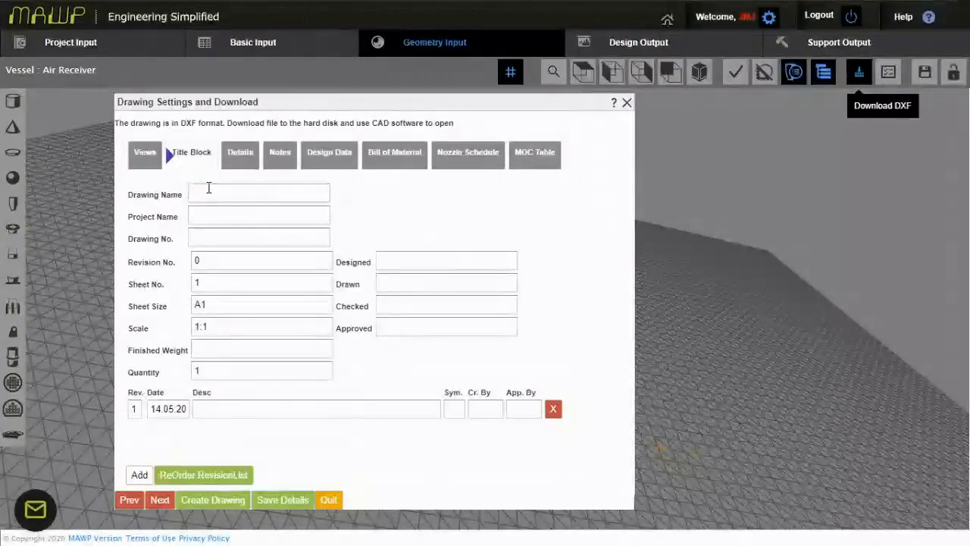
# Enter drawing name 'Air Receiver', project 'Expansion' and the drafter's initials in the title block.
pyautogui.write('air Rec')
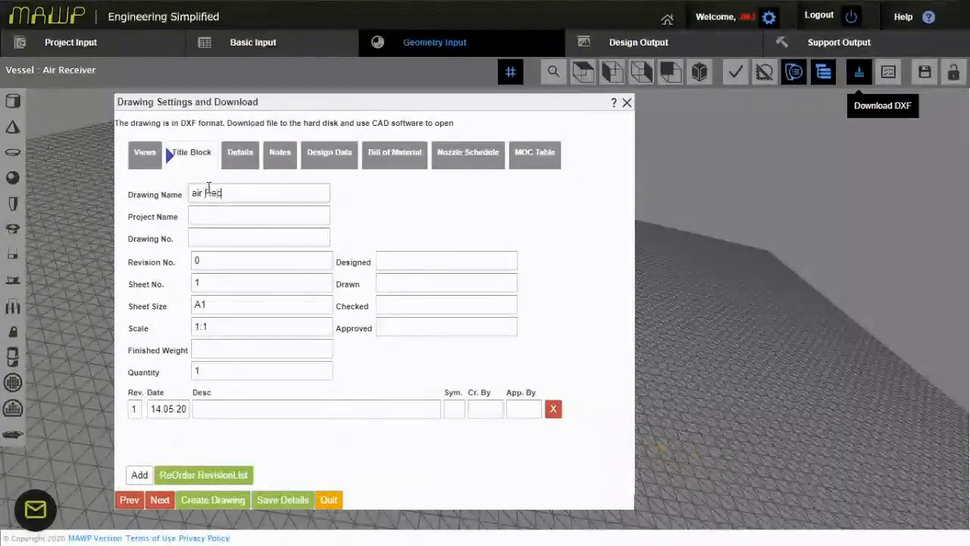
pyautogui.write('eiver')
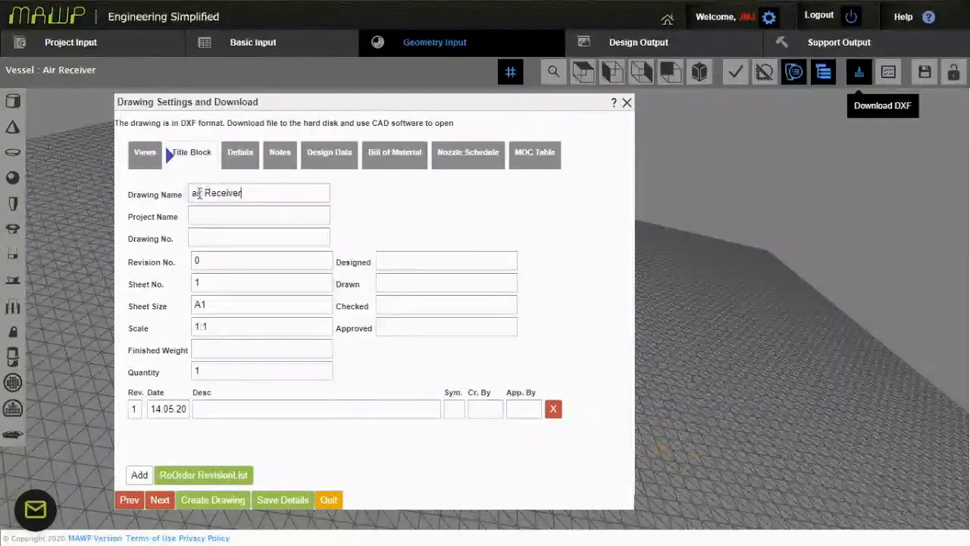
pyautogui.press('Home')
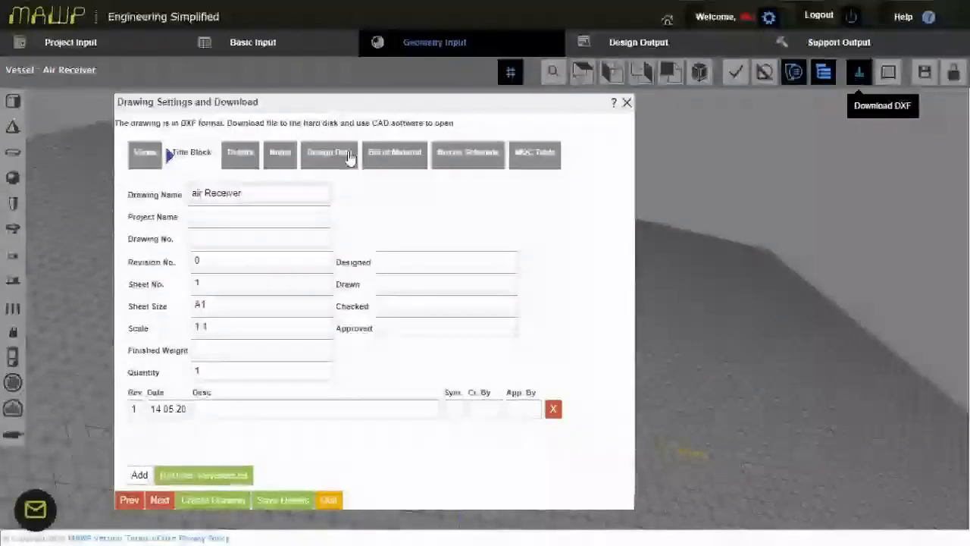
pyautogui.write('A')
pyautogui.press('Delete')
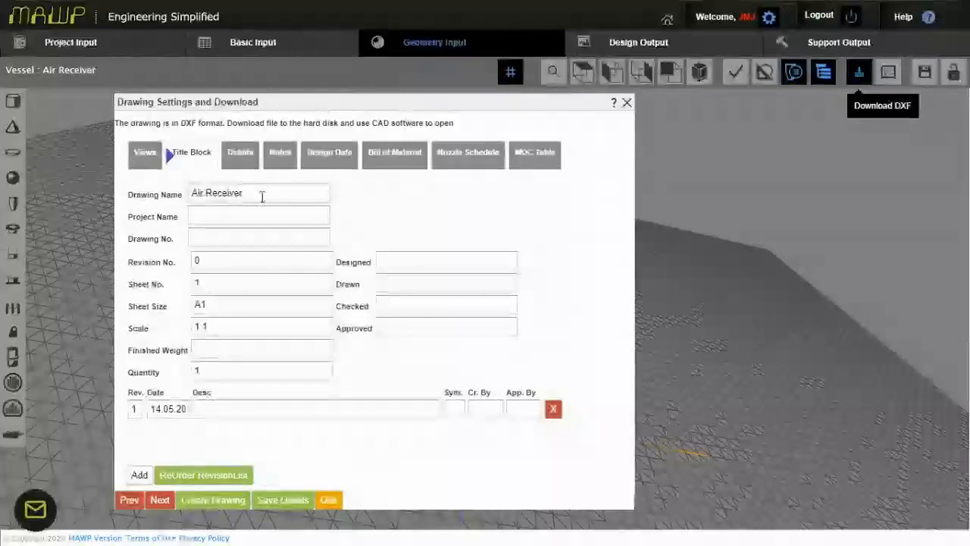
pyautogui.click(242, 217)
pyautogui.write('Ek')
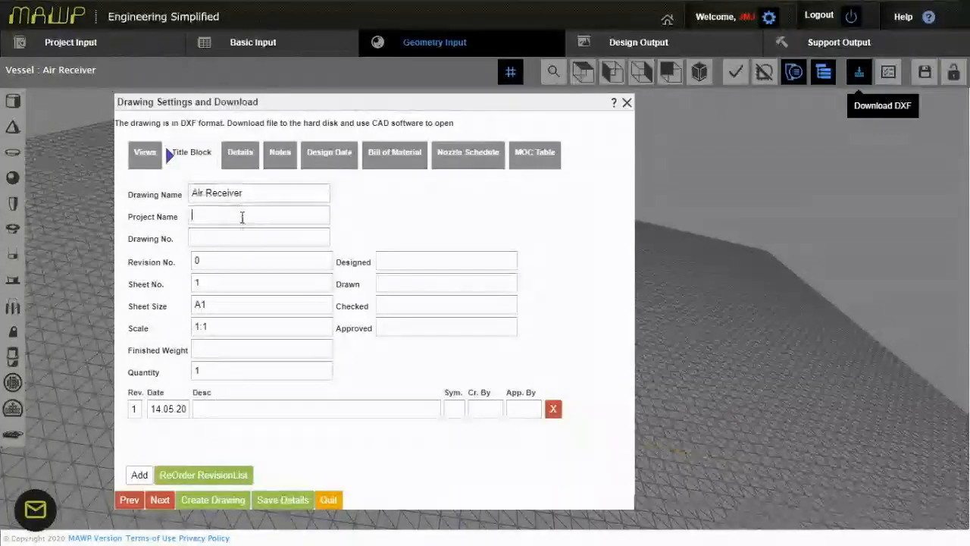
pyautogui.write('pansion')
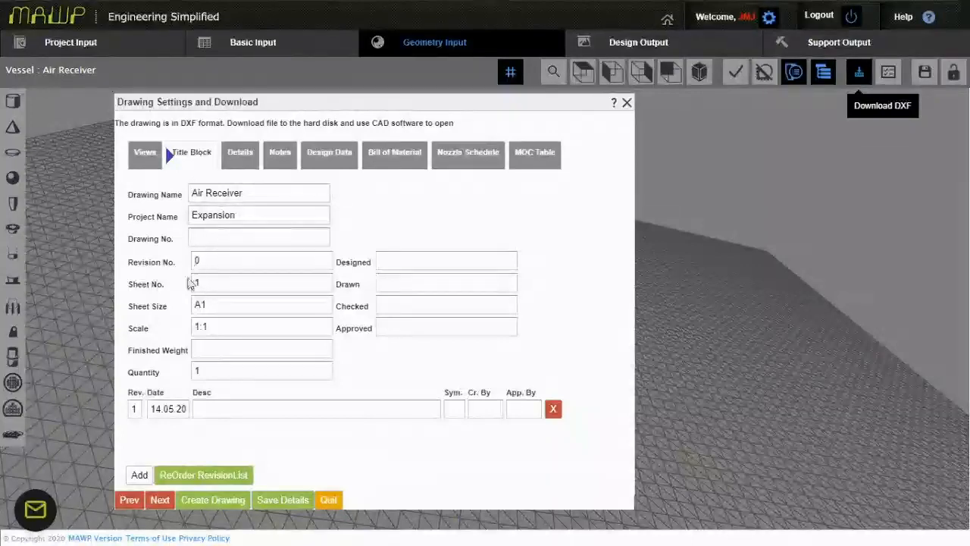
pyautogui.click(441, 281)
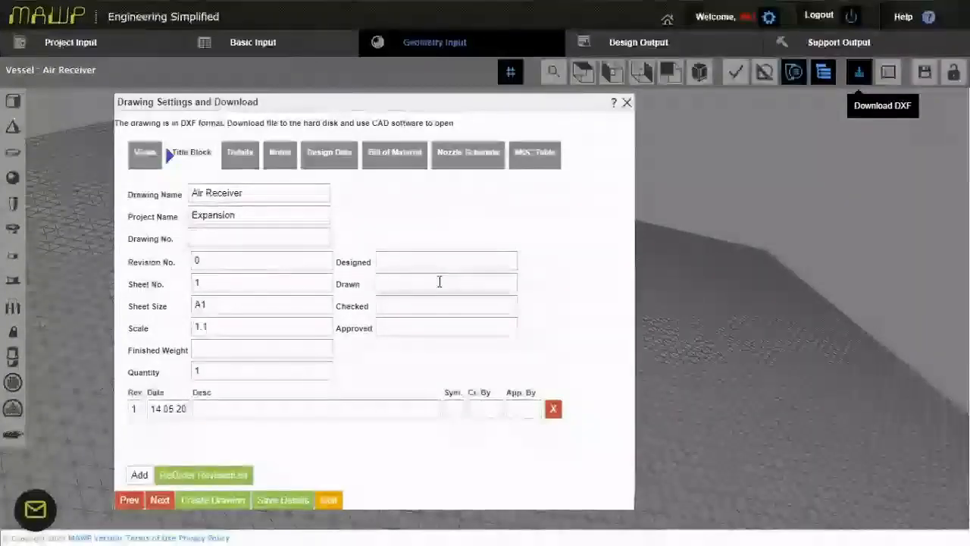
pyautogui.write('JMJ')
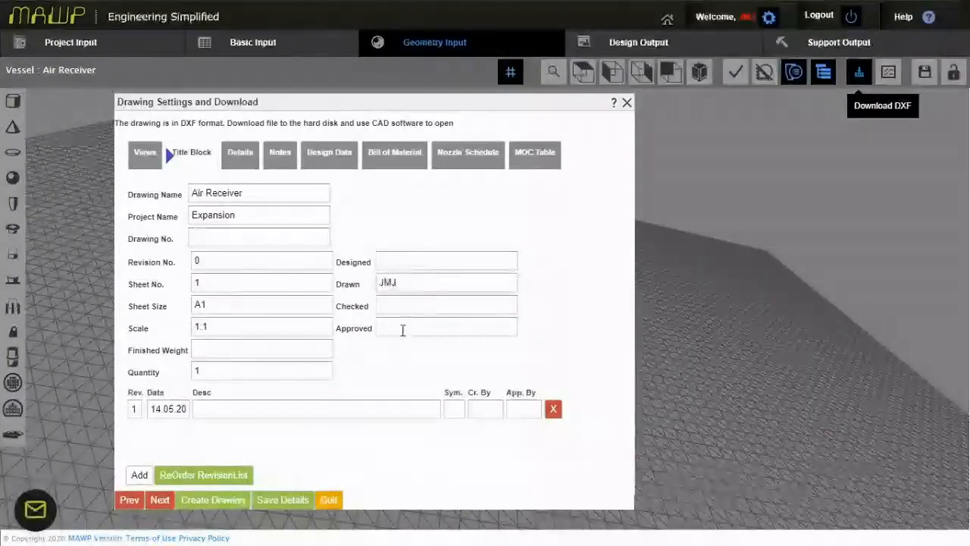
pyautogui.click(402, 329)
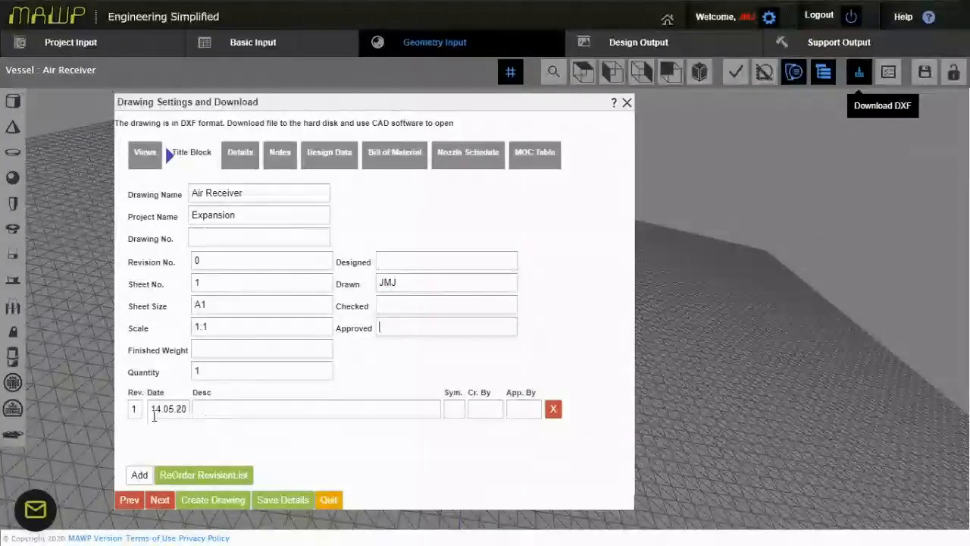
# Set the revision row to 0 'First Release' with the creator's initials and save the title block.
pyautogui.doubleClick(136, 409)
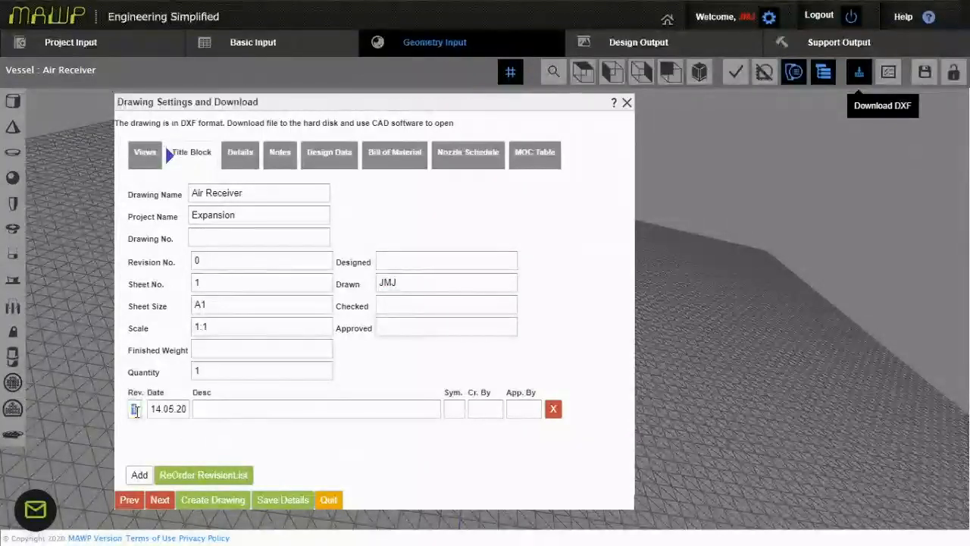
pyautogui.press('BackSpace')
pyautogui.write('0')
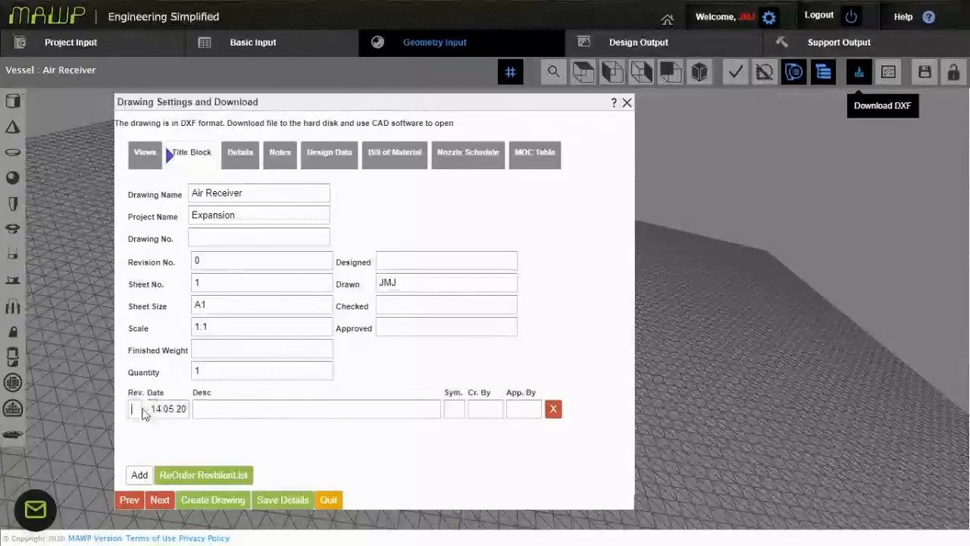
pyautogui.click(204, 407)
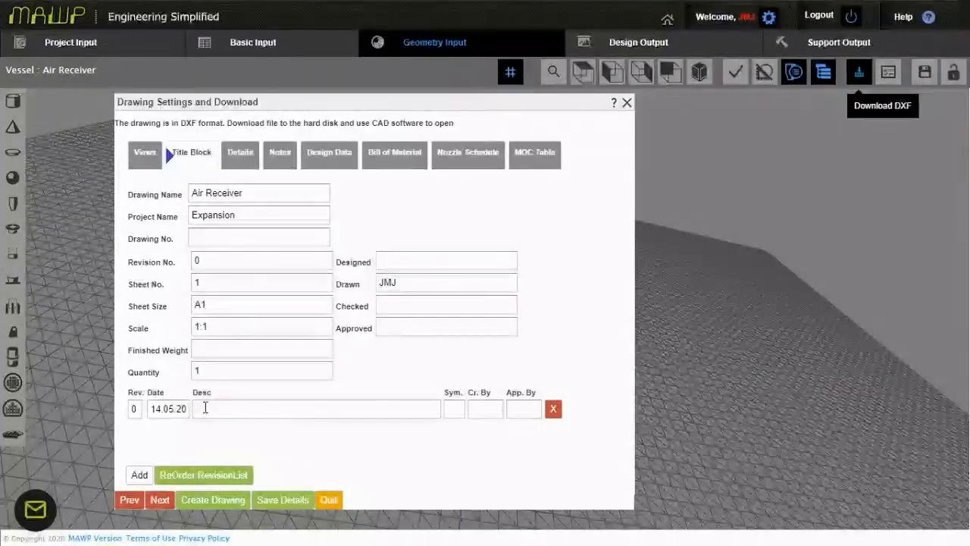
pyautogui.write('Fi')
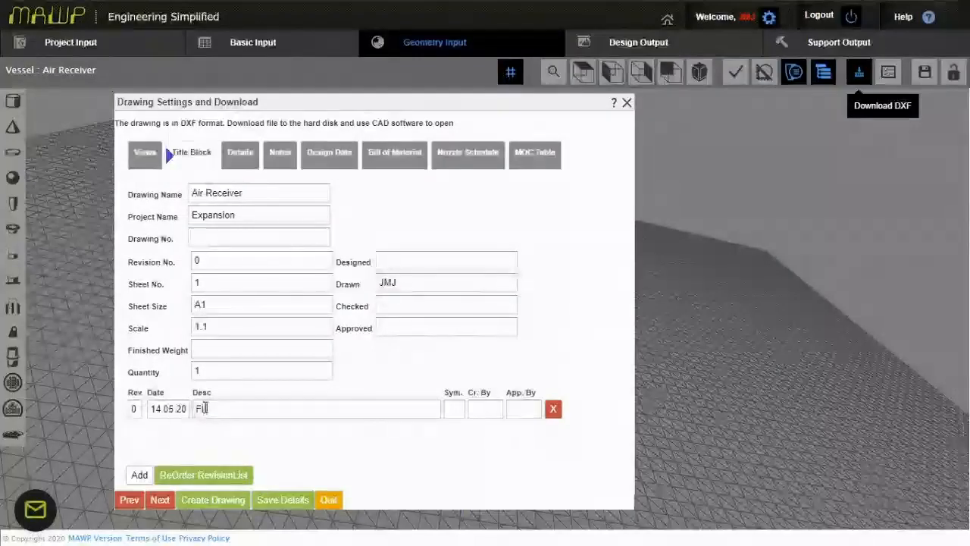
pyautogui.write('rst R')
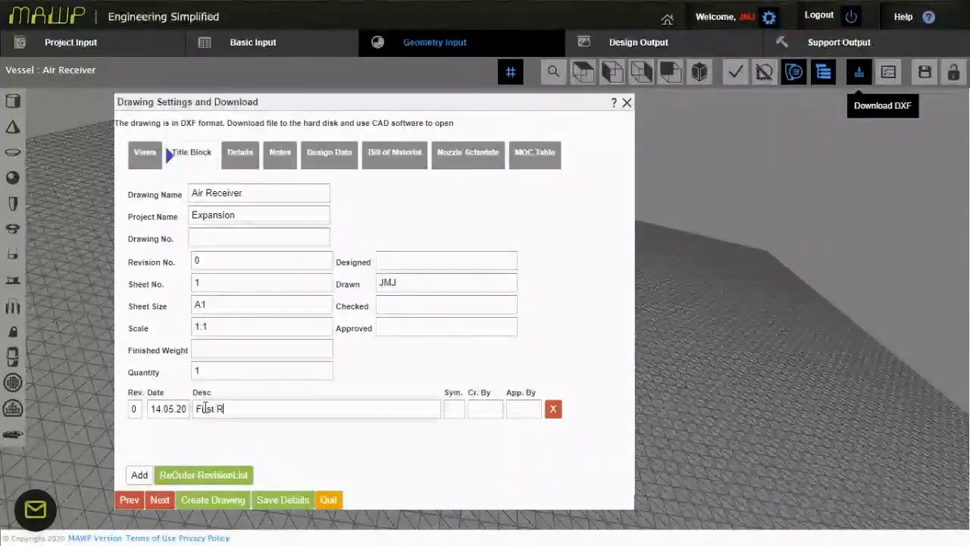
pyautogui.write('elease')
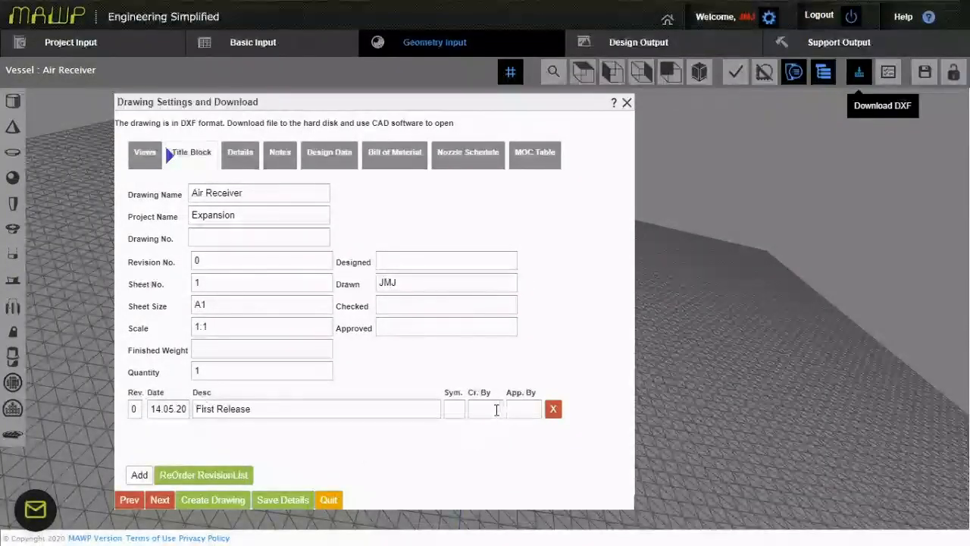
pyautogui.click(496, 409)
pyautogui.write('JMJ')
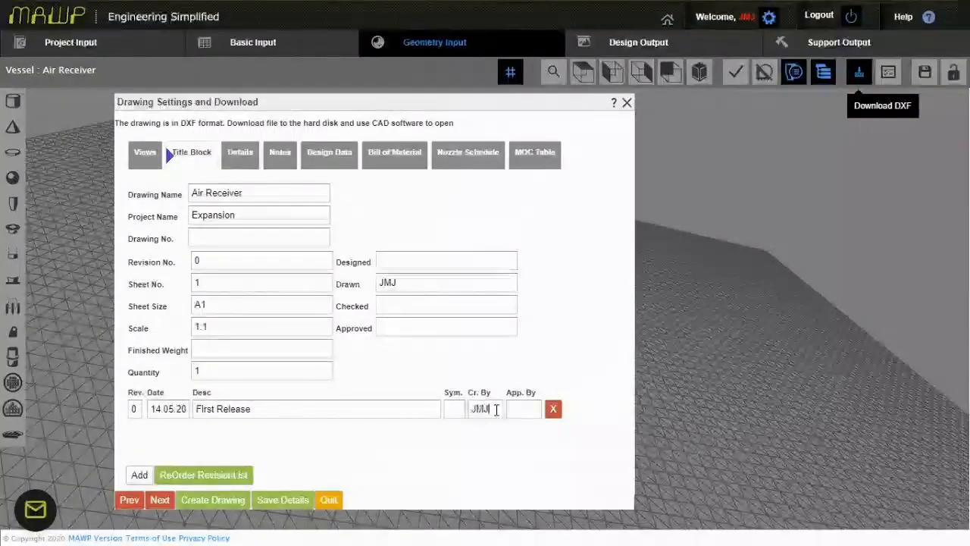
pyautogui.click(278, 500)
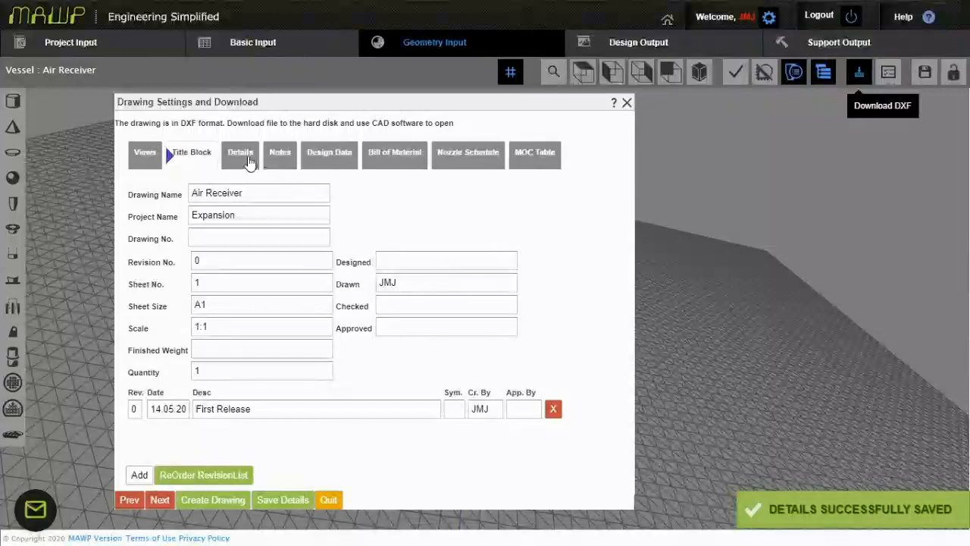
pyautogui.click(250, 163)
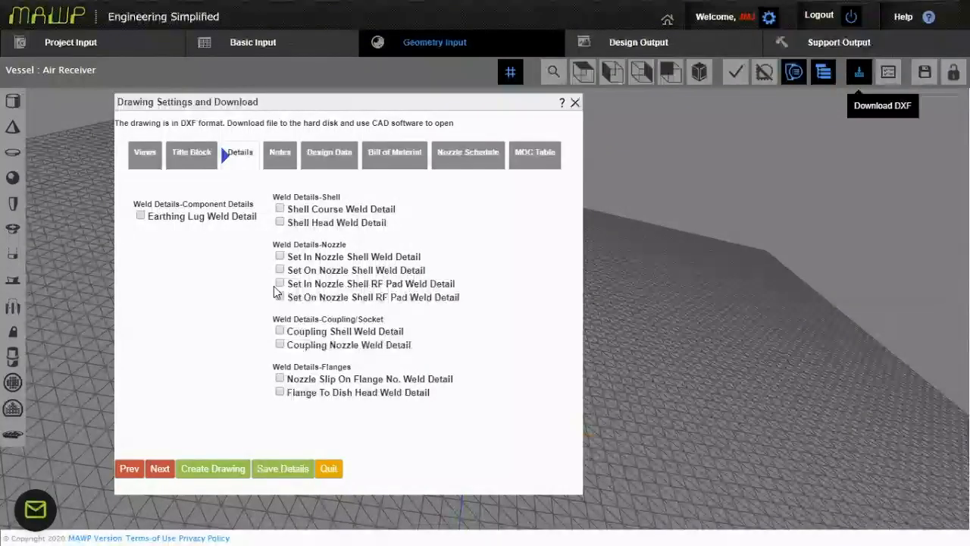
# Write the first drawing note 'Test Notes . All dimensions in mm' and save it.
pyautogui.click(282, 155)
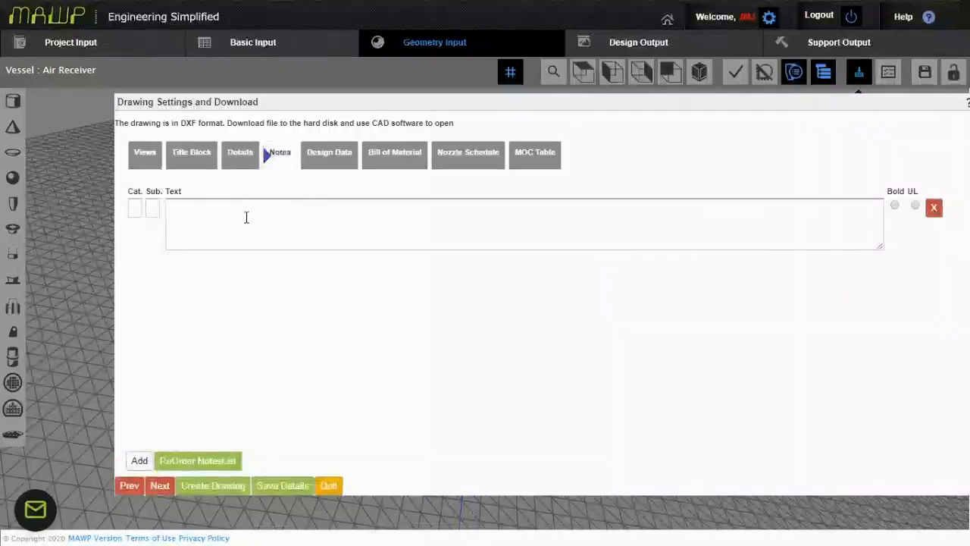
pyautogui.click(247, 217)
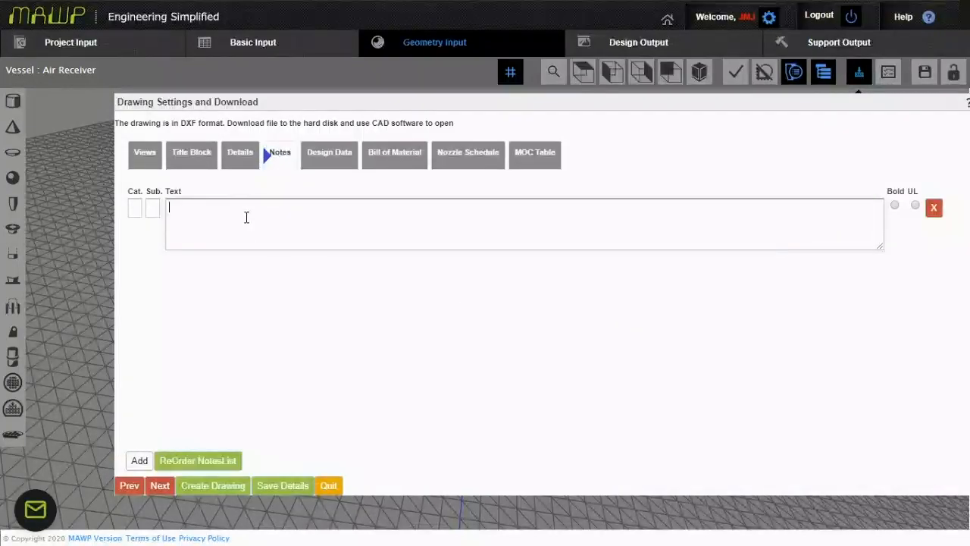
pyautogui.write('TEst ')
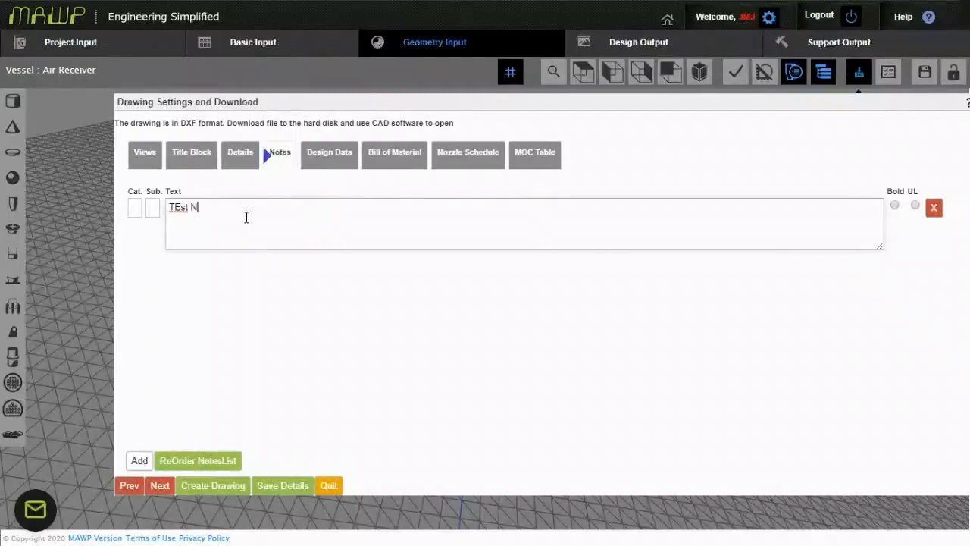
pyautogui.write('Notes')
pyautogui.hotkey('ctrl', 'Left')
pyautogui.press('BackSpace')
pyautogui.write('es . All dimen')
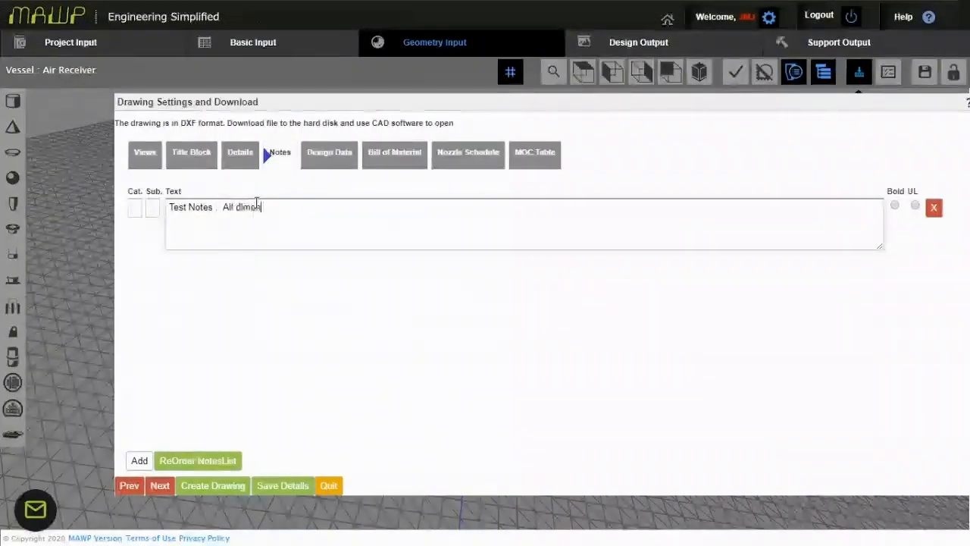
pyautogui.write('sions in mm')
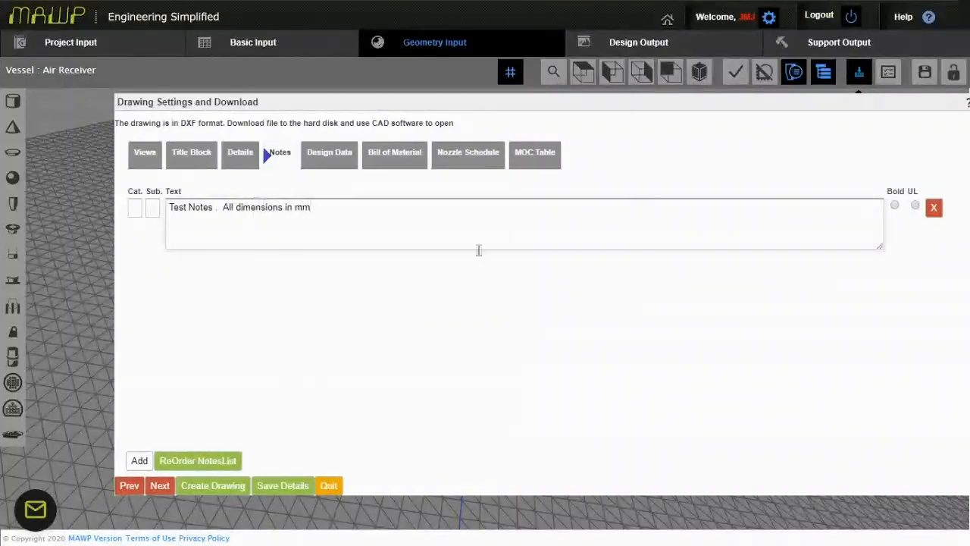
pyautogui.click(273, 486)
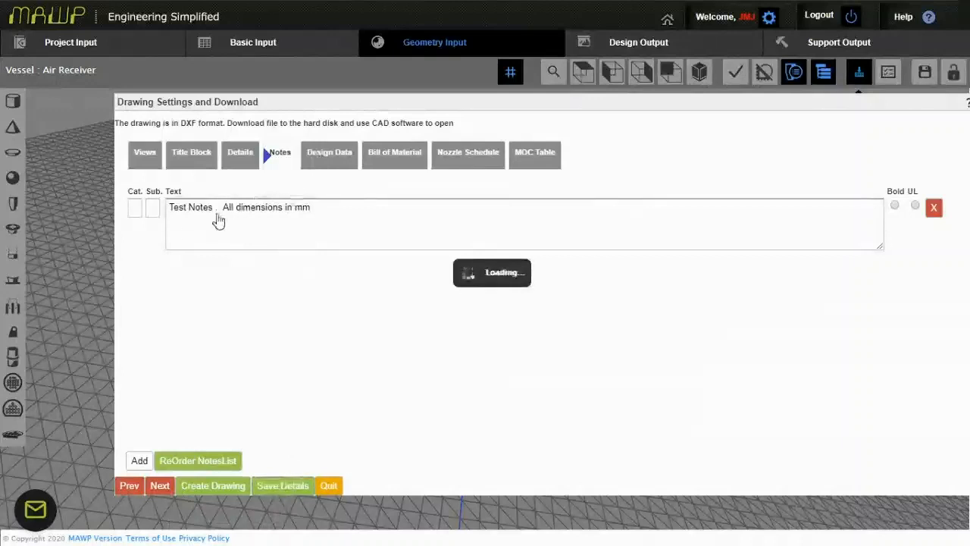
# Add a second note 'Notes Line 2. Red Oxide Painiting', number the notes 1 and 2, and save.
pyautogui.click(139, 461)
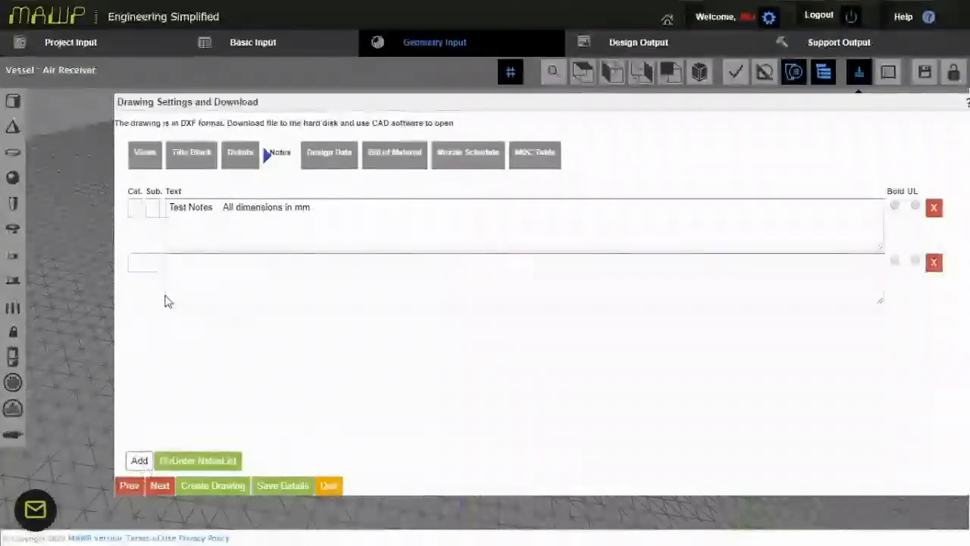
pyautogui.click(138, 212)
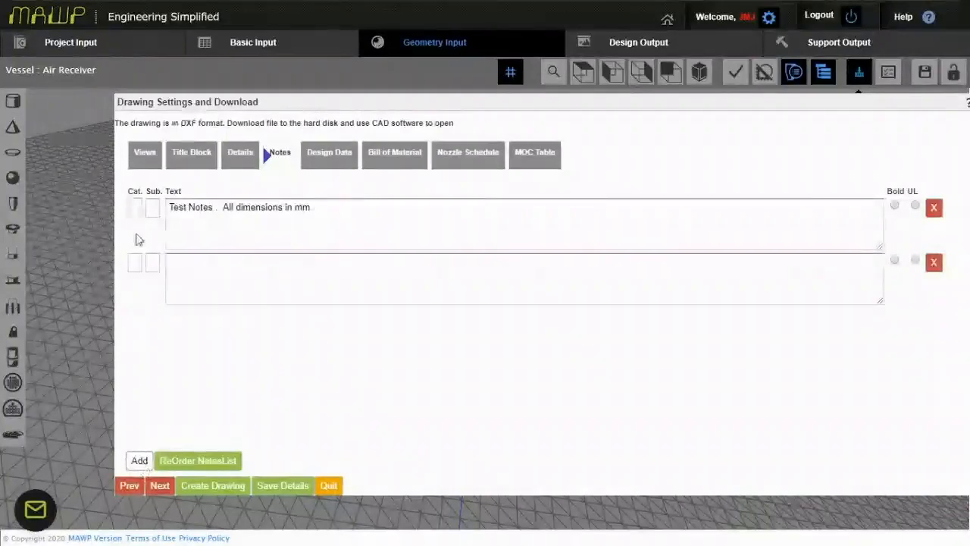
pyautogui.write('1')
pyautogui.click(141, 264)
pyautogui.write('2')
pyautogui.click(305, 266)
pyautogui.write('Notes ')
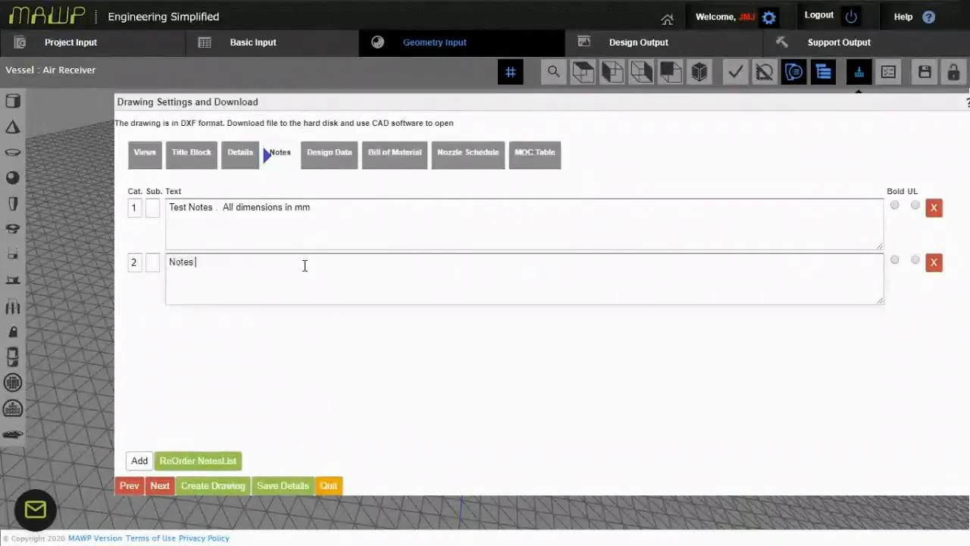
pyautogui.write('Line 2. Red Ox')
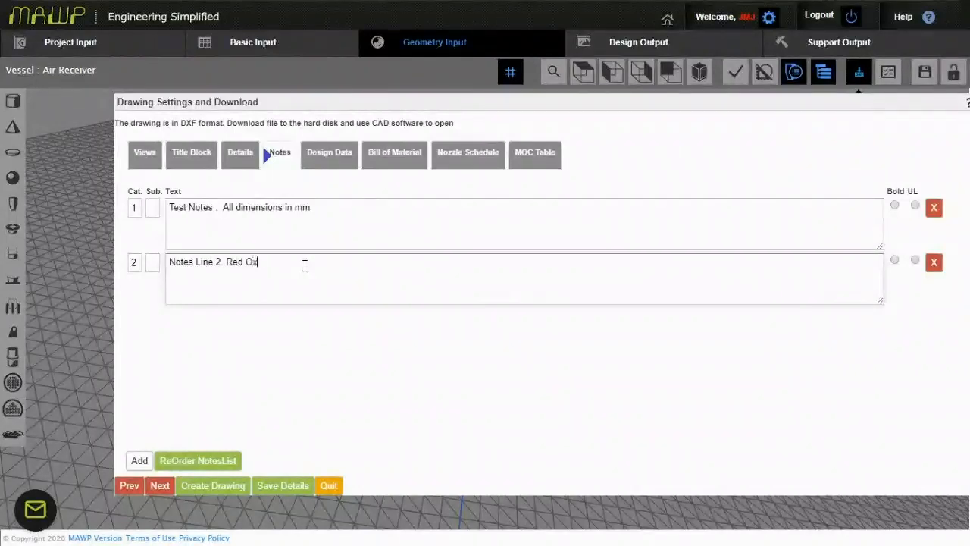
pyautogui.write('ide Painting')
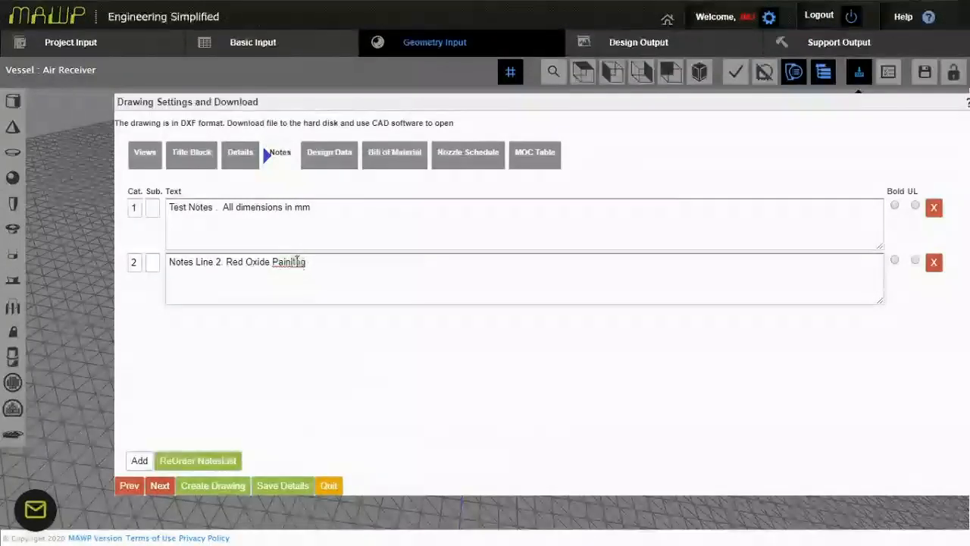
pyautogui.write('i')
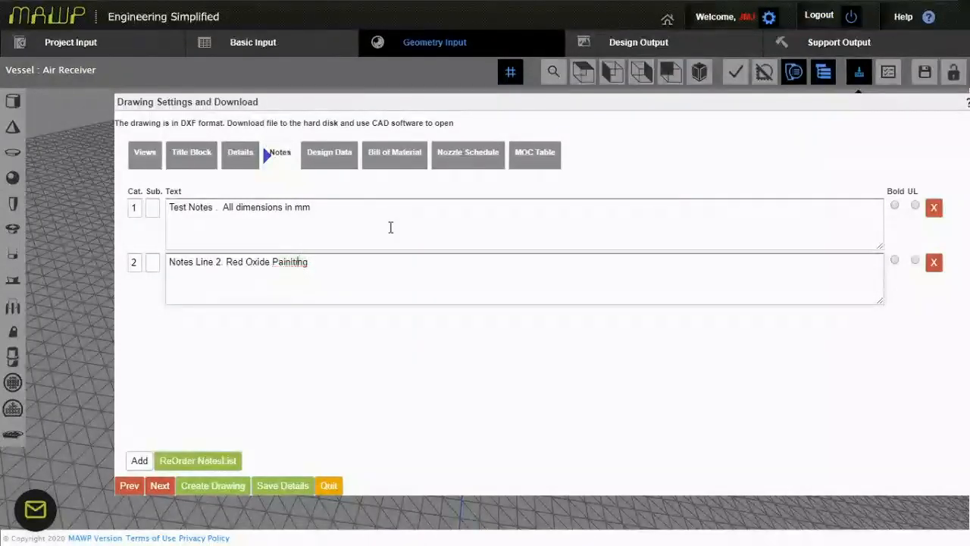
pyautogui.click(292, 485)
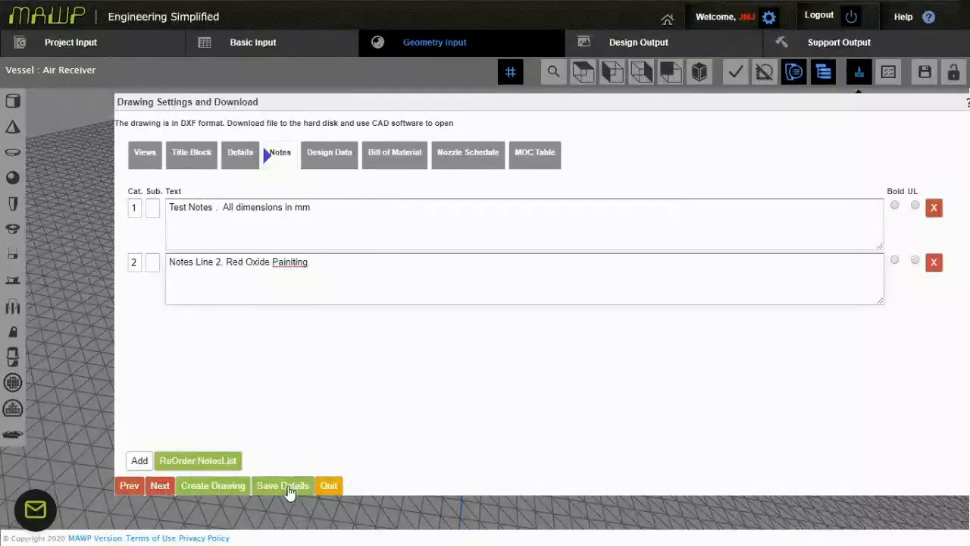
pyautogui.click(331, 156)
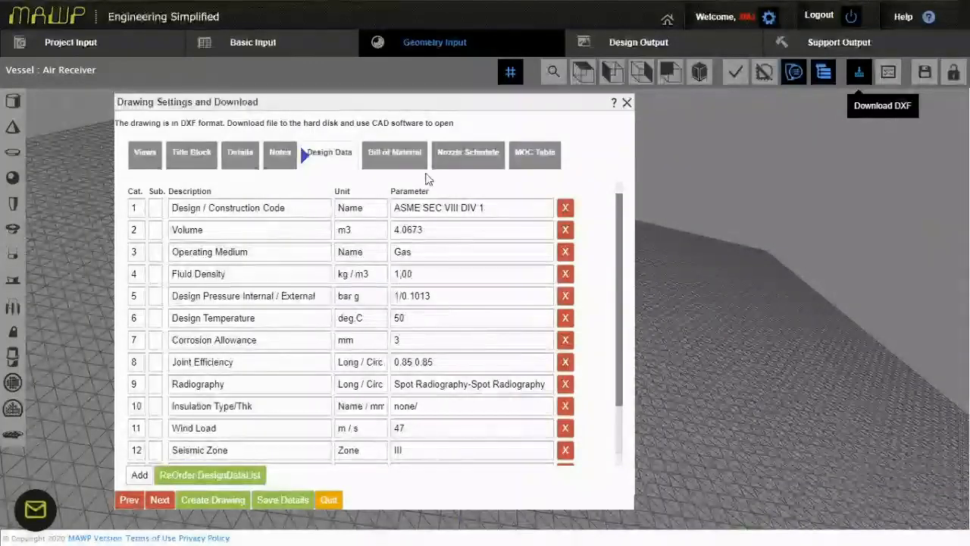
# Review the drawing's Design Data and Bill of Material pages, then show the Nozzle Schedule.
pyautogui.click(412, 166)
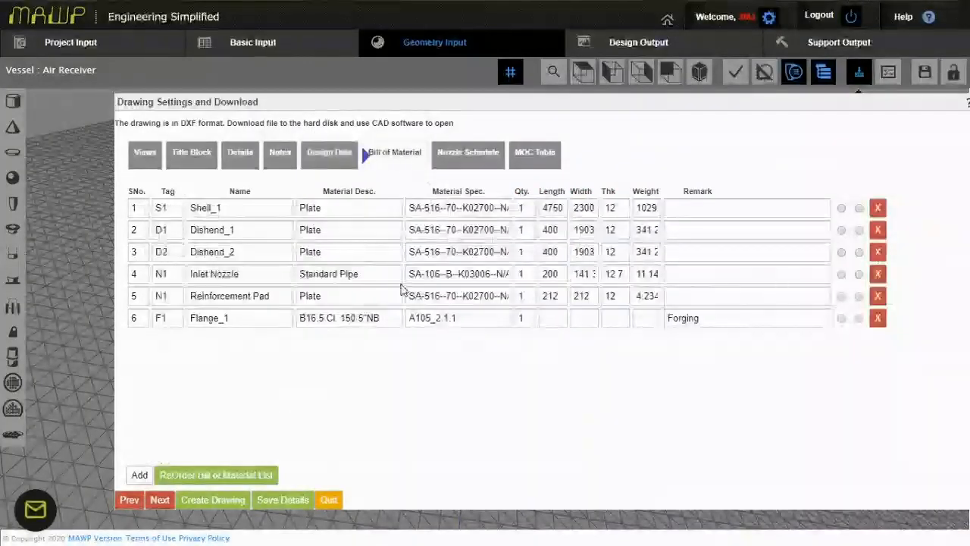
pyautogui.click(335, 159)
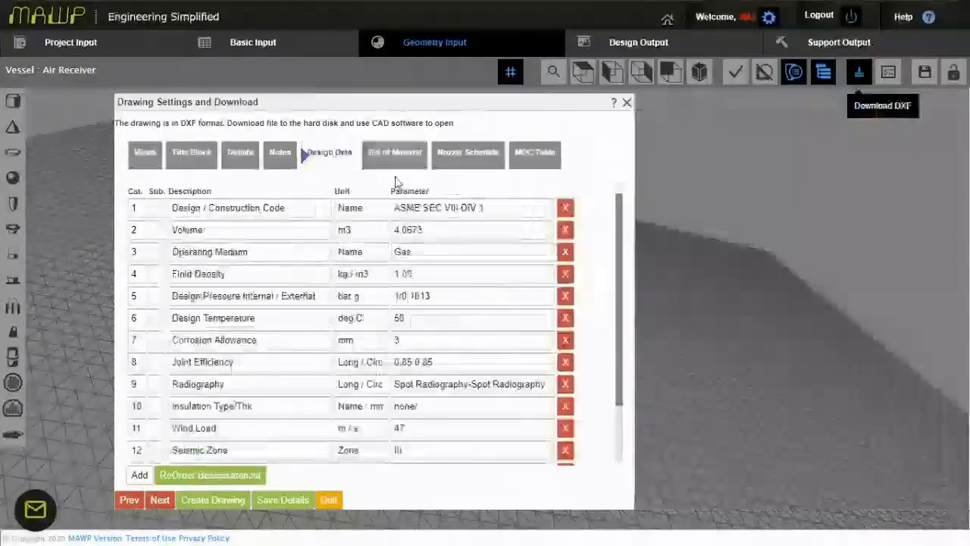
pyautogui.click(388, 156)
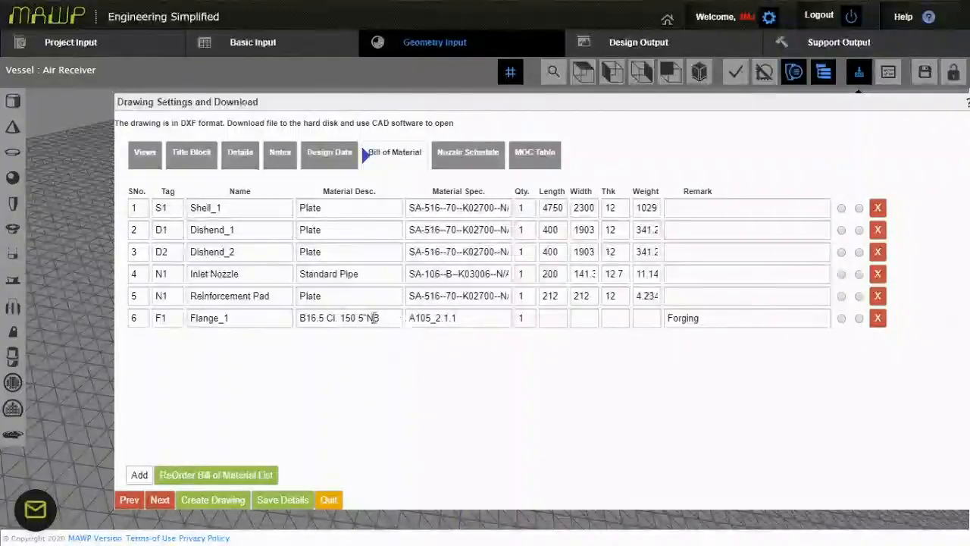
pyautogui.click(464, 156)
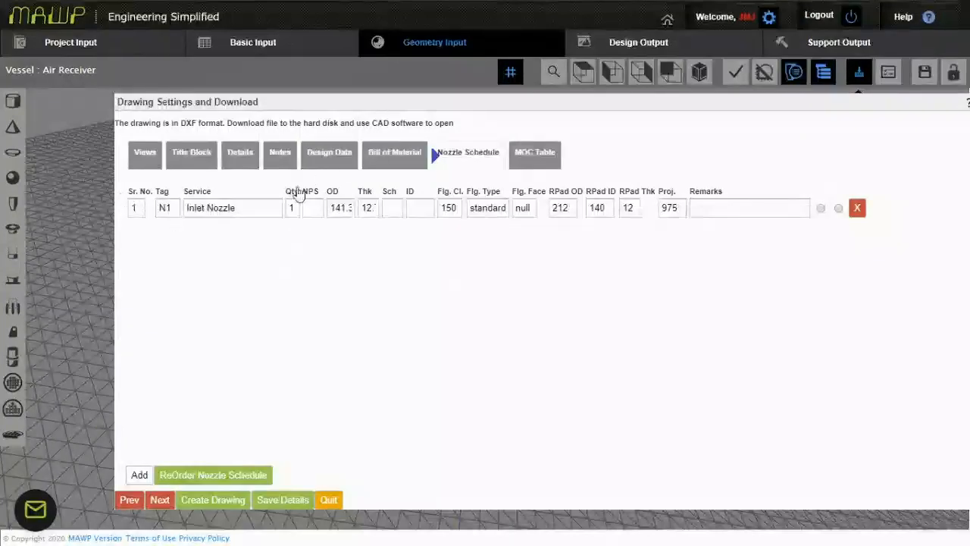
# Add the remark 'With Mating Flange' to the N1 Inlet Nozzle row and save it.
pyautogui.click(714, 214)
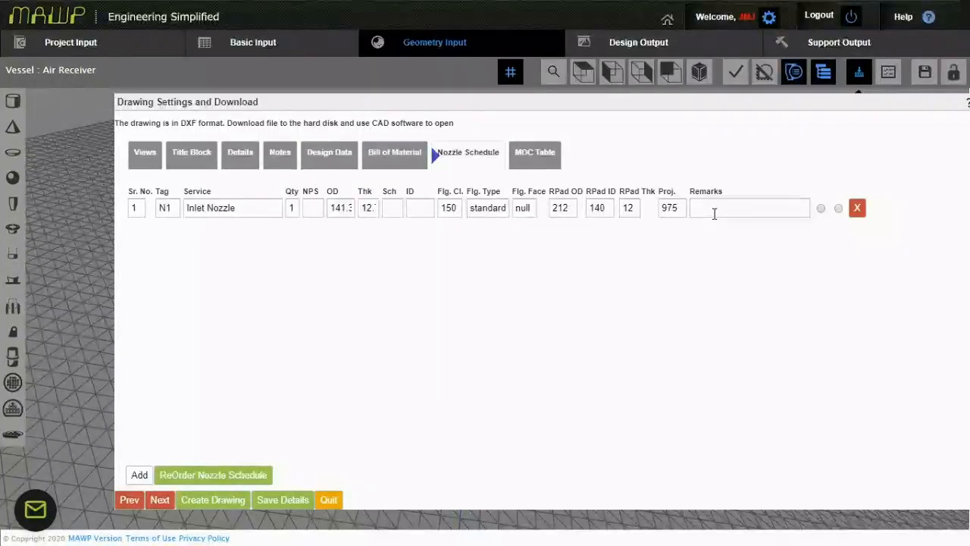
pyautogui.write('With ')
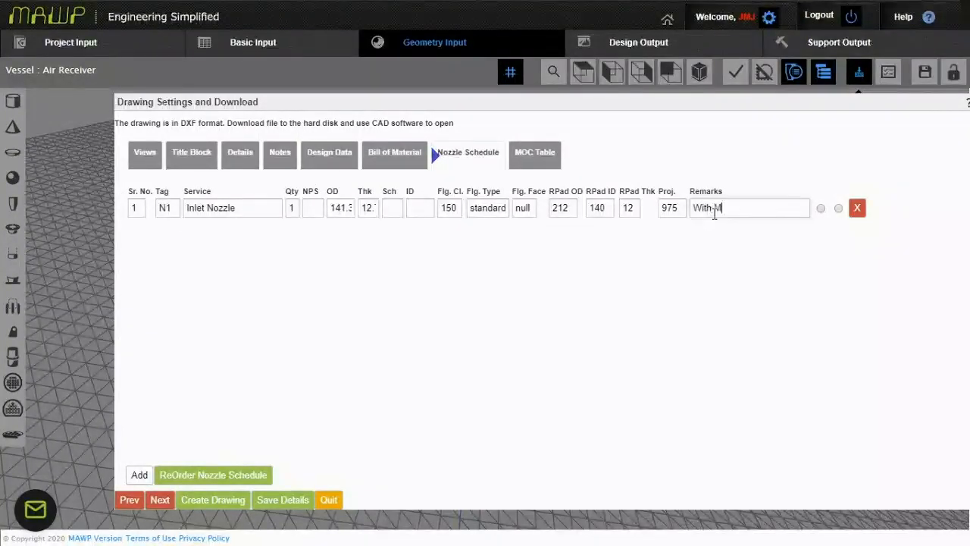
pyautogui.write('Mating Flange')
pyautogui.click(300, 503)
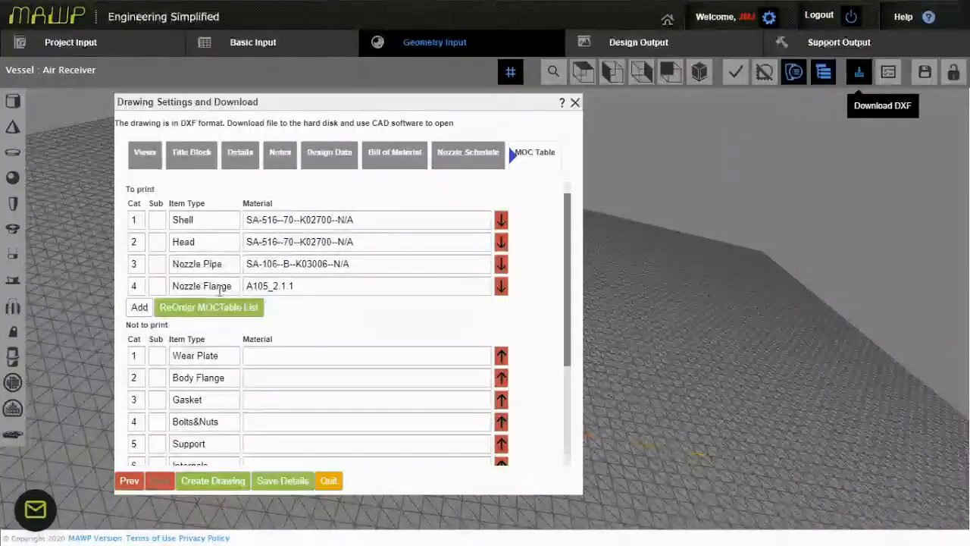
pyautogui.click(234, 484)
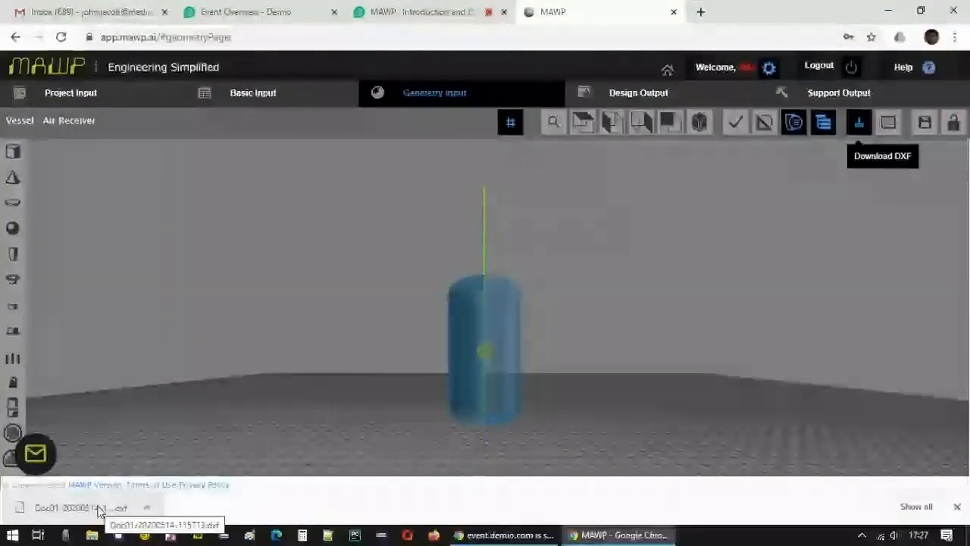
pyautogui.click(97, 508)
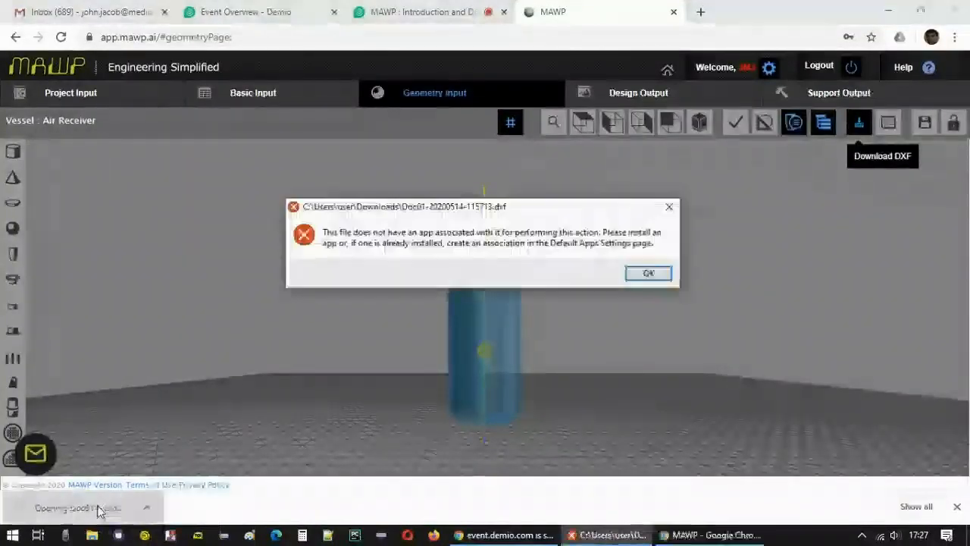
# Dismiss the no-associated-app error for the DXF and switch to the screen-sharing presentation tab.
pyautogui.click(644, 272)
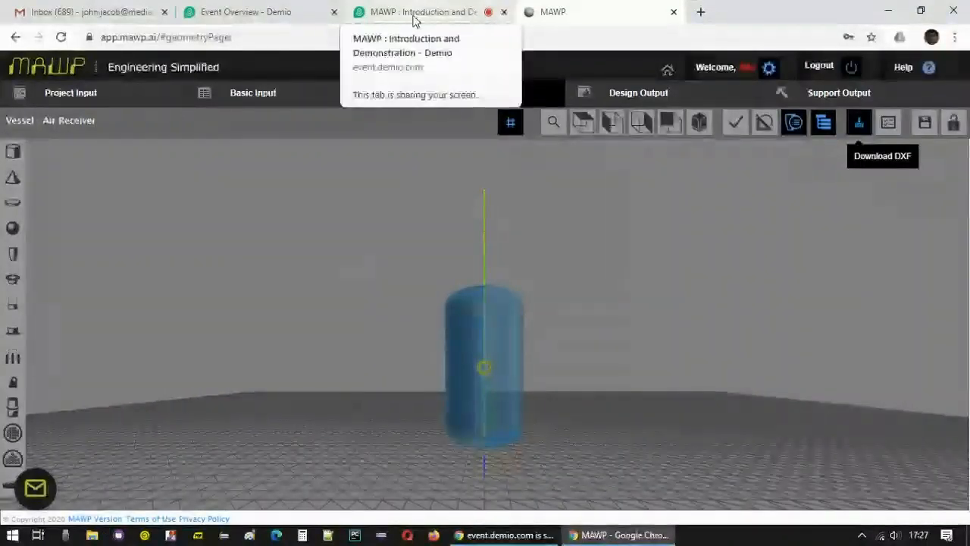
pyautogui.click(414, 15)
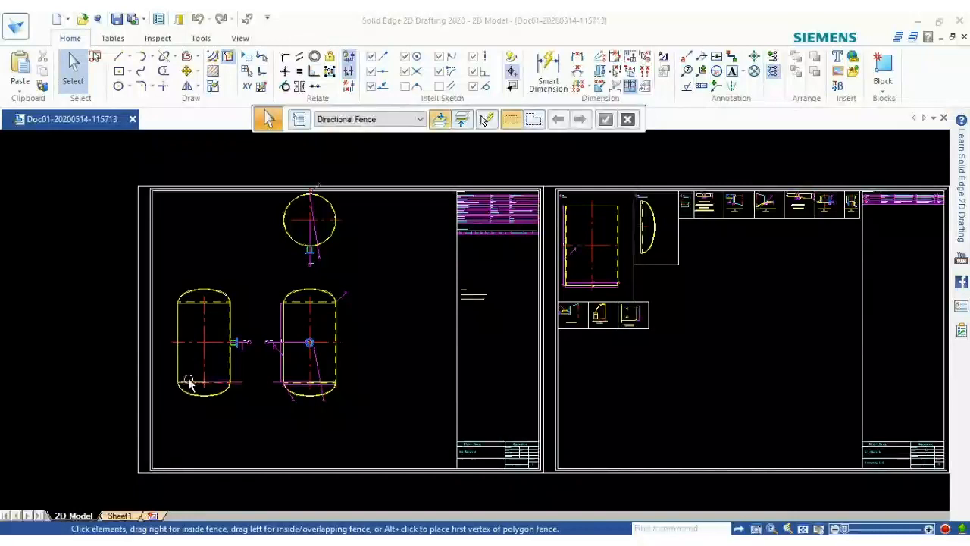
pyautogui.scroll(-4, 193, 348)
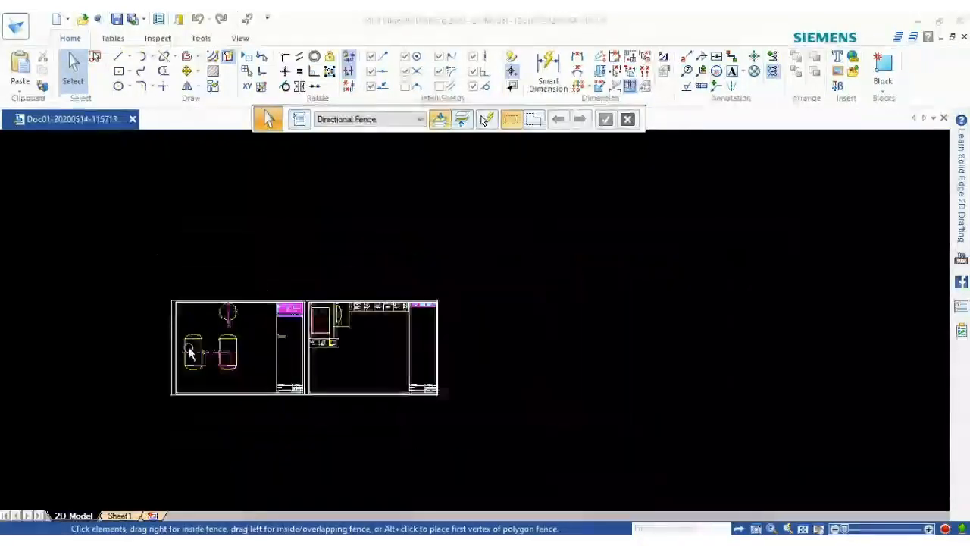
pyautogui.scroll(5, 190, 350)
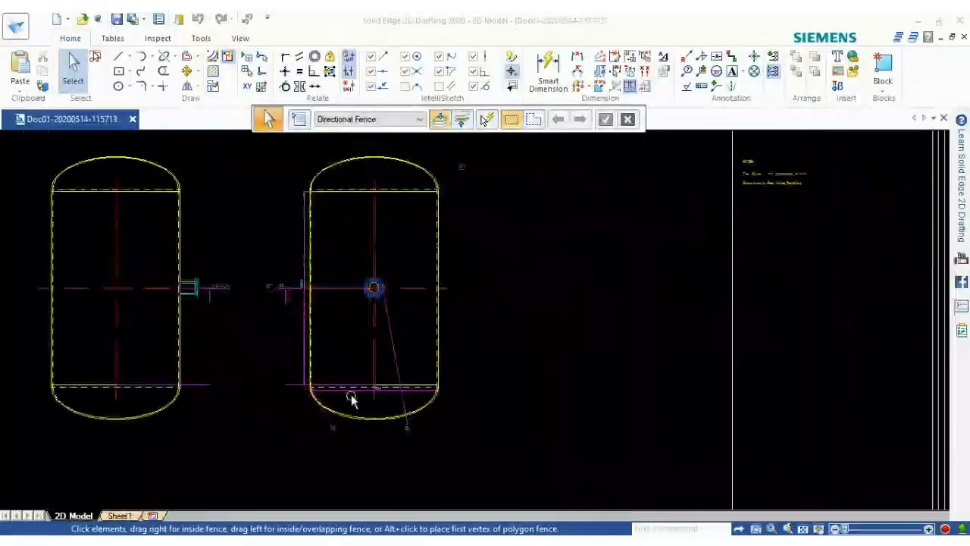
pyautogui.scroll(3, 351, 400)
pyautogui.scroll(-3, 347, 394)
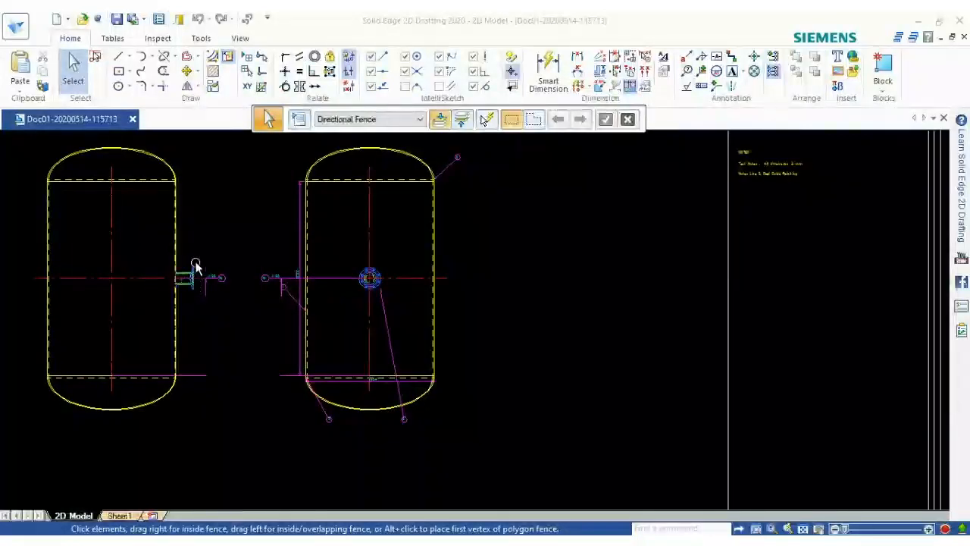
pyautogui.scroll(2, 371, 328)
pyautogui.scroll(-4, 372, 327)
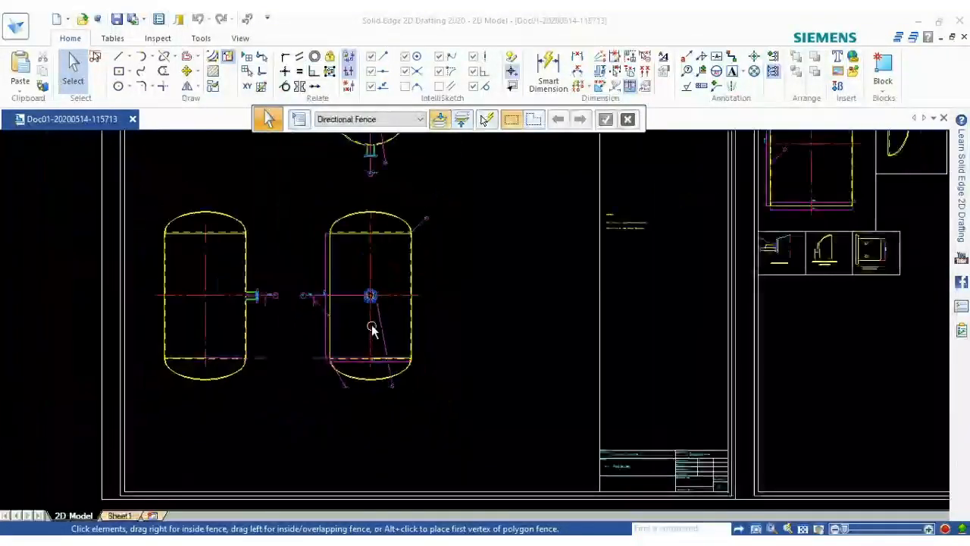
pyautogui.scroll(1, 691, 442)
pyautogui.scroll(-4, 690, 442)
pyautogui.scroll(1, 717, 445)
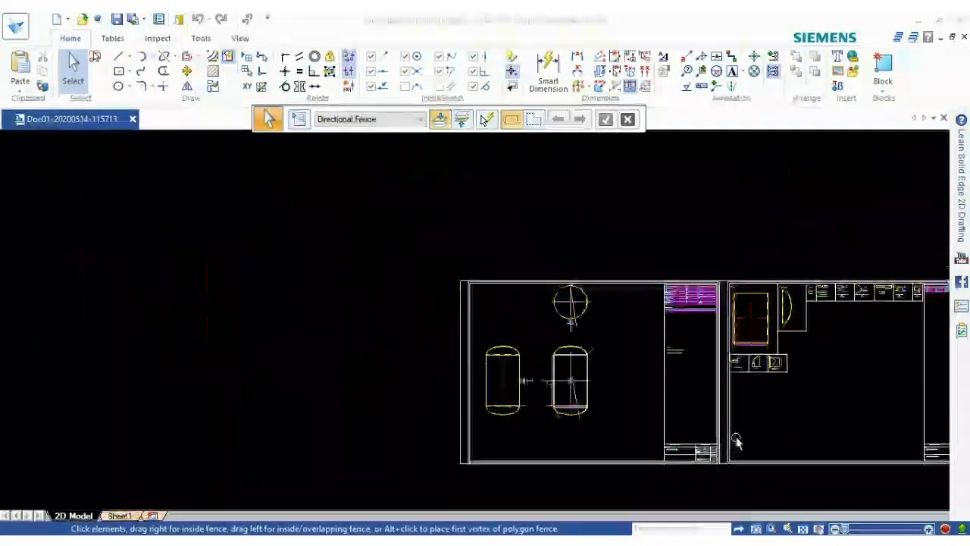
pyautogui.scroll(2, 712, 379)
pyautogui.scroll(1, 642, 279)
pyautogui.scroll(4, 685, 303)
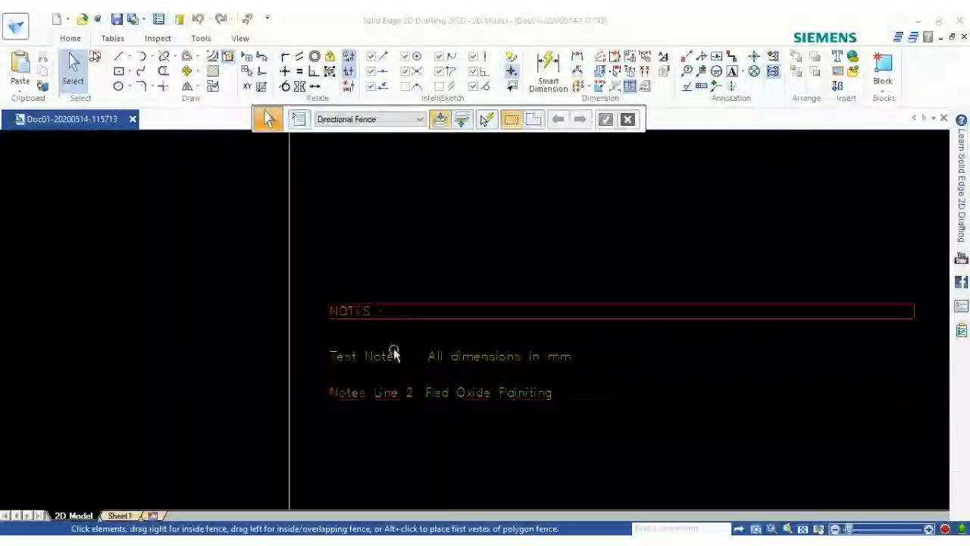
pyautogui.scroll(2, 496, 354)
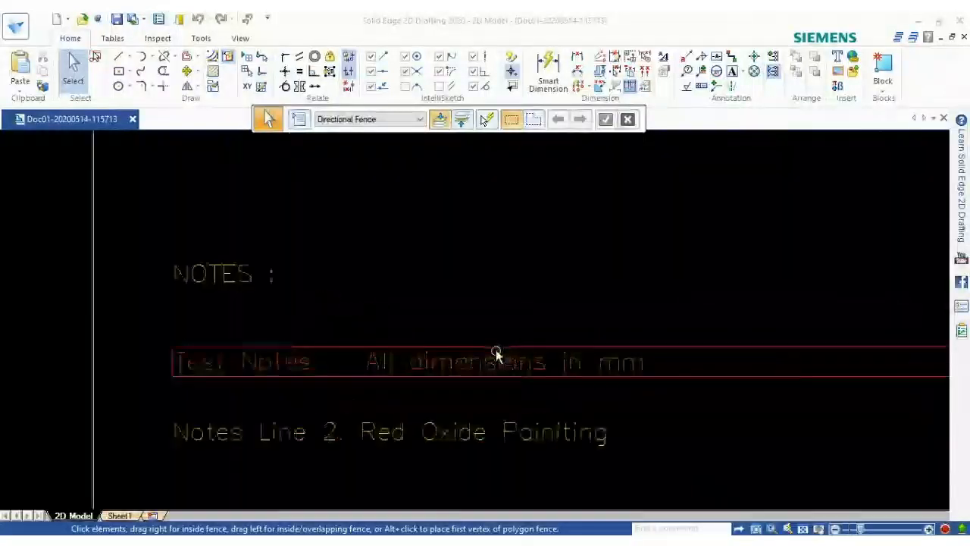
pyautogui.scroll(-4, 495, 353)
pyautogui.scroll(3, 534, 246)
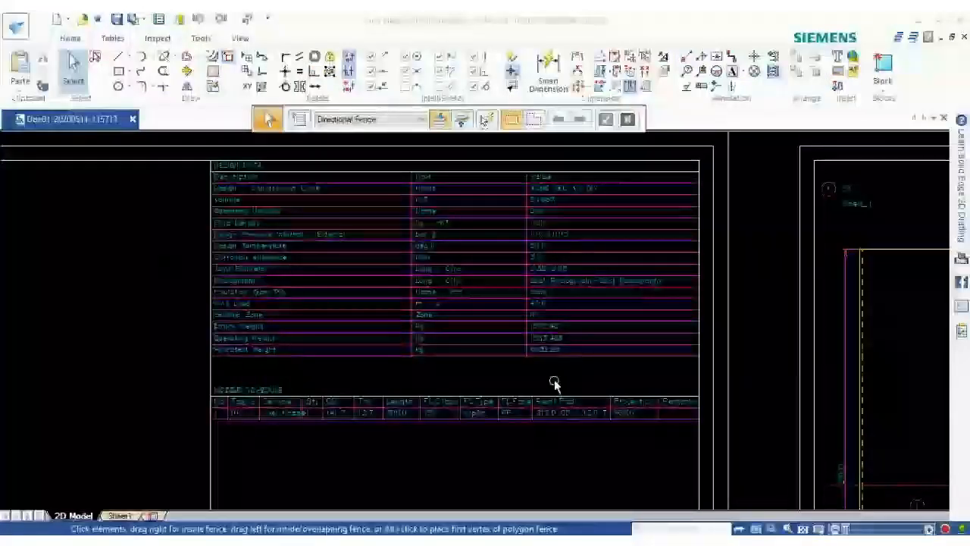
# Zoom out over the drawing's design data table and Bill of Material table.
pyautogui.scroll(-3, 556, 327)
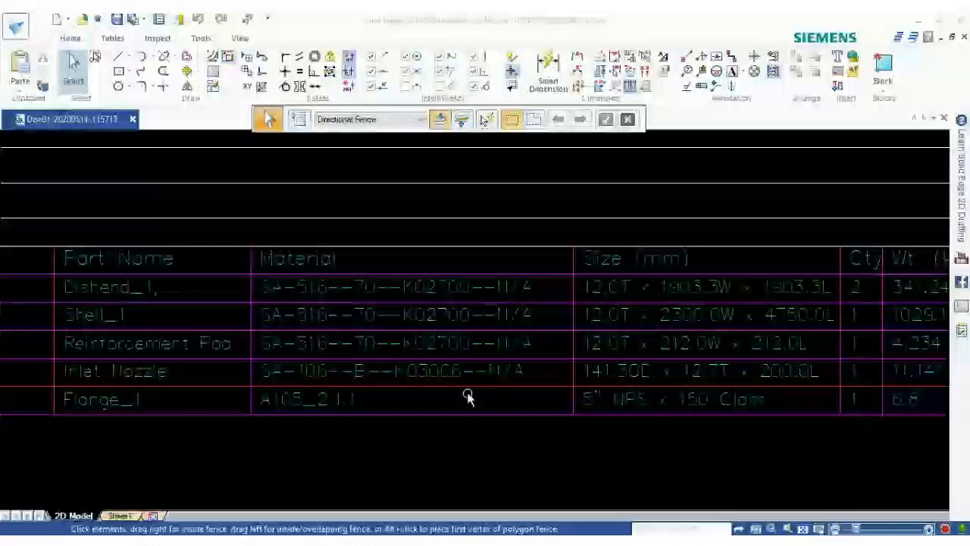
pyautogui.scroll(-2, 468, 397)
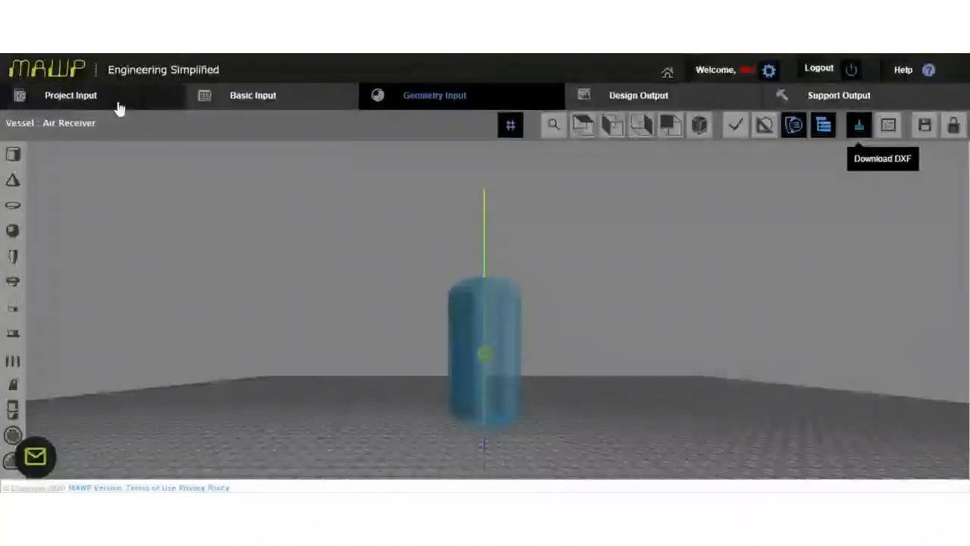
pyautogui.click(79, 99)
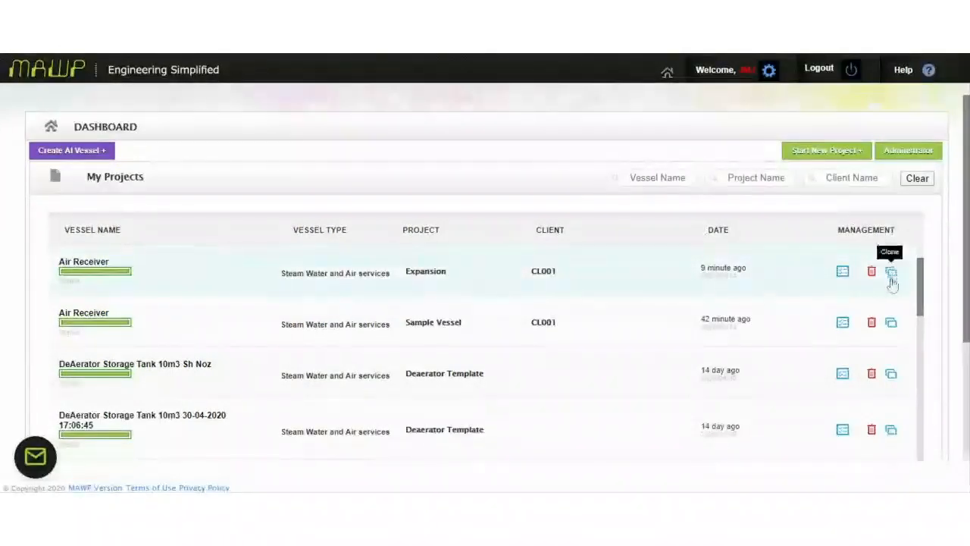
pyautogui.click(891, 277)
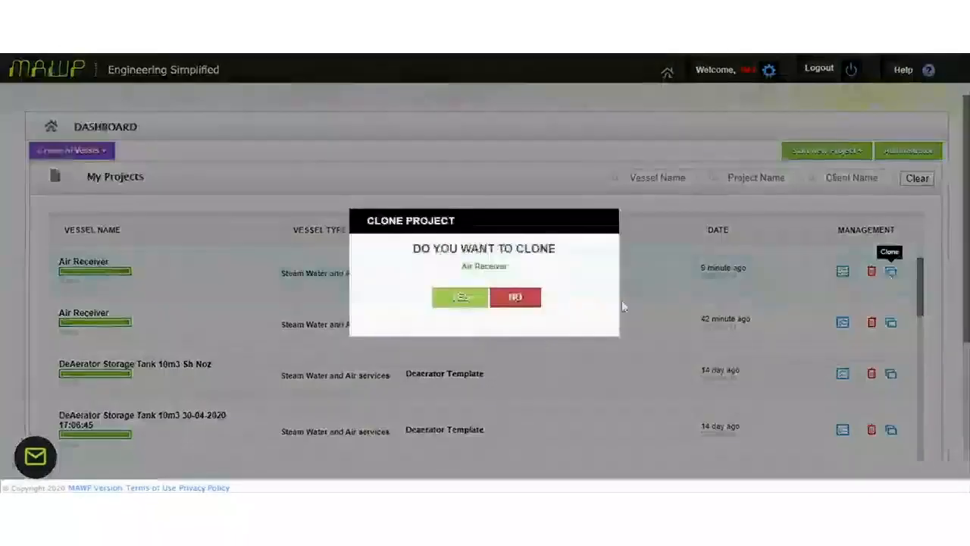
pyautogui.click(460, 296)
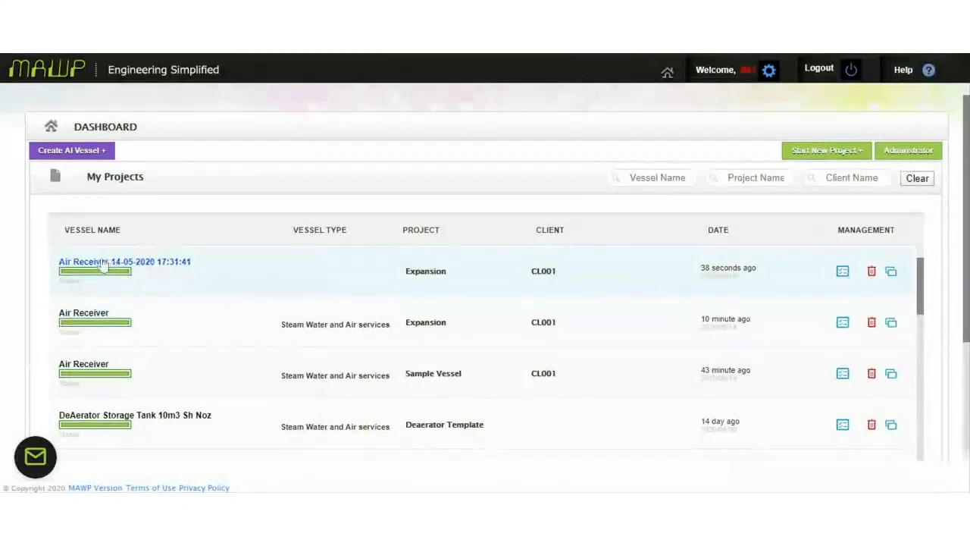
pyautogui.click(103, 262)
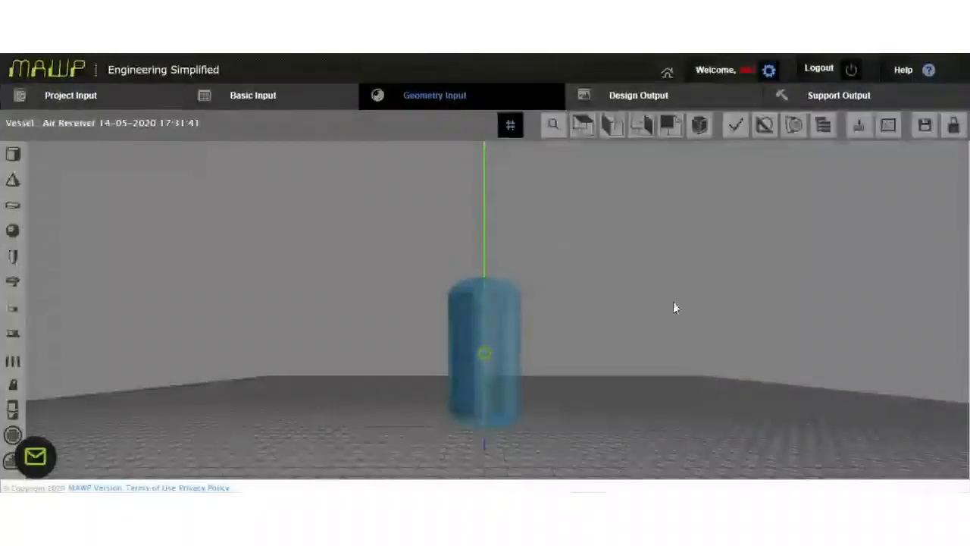
# Change Shell_1's inner radius to 900 mm, giving an 1800 mm inner diameter.
pyautogui.moveTo(673, 303); pyautogui.dragTo(558, 332)
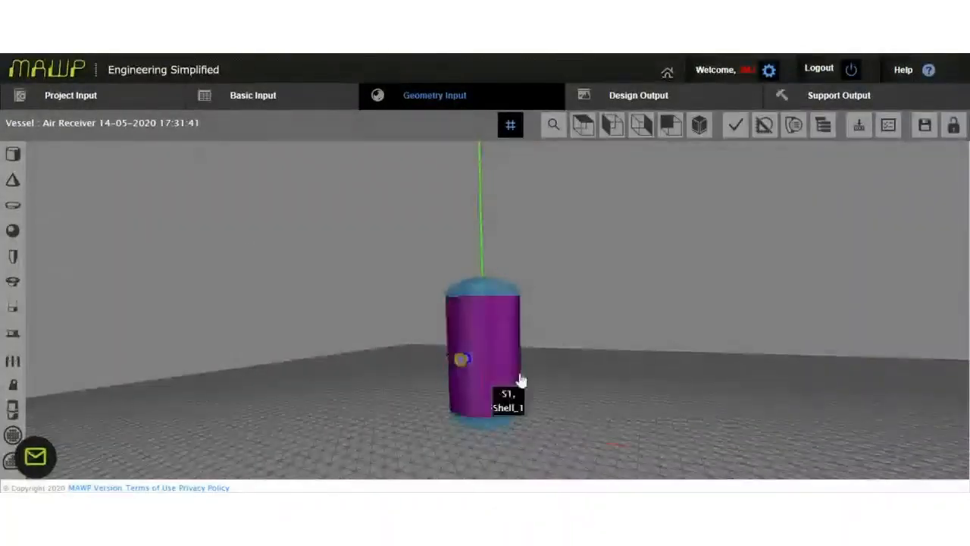
pyautogui.click(491, 347)
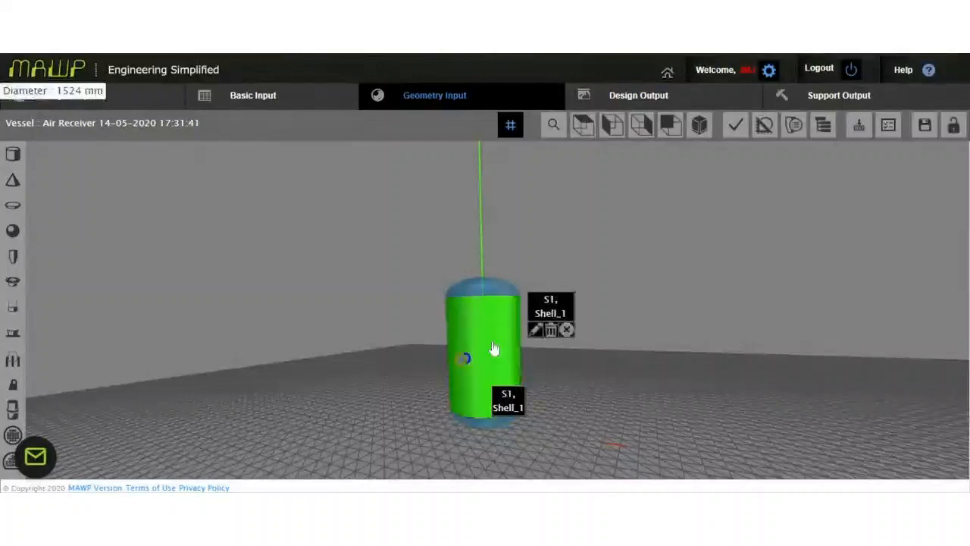
pyautogui.click(534, 331)
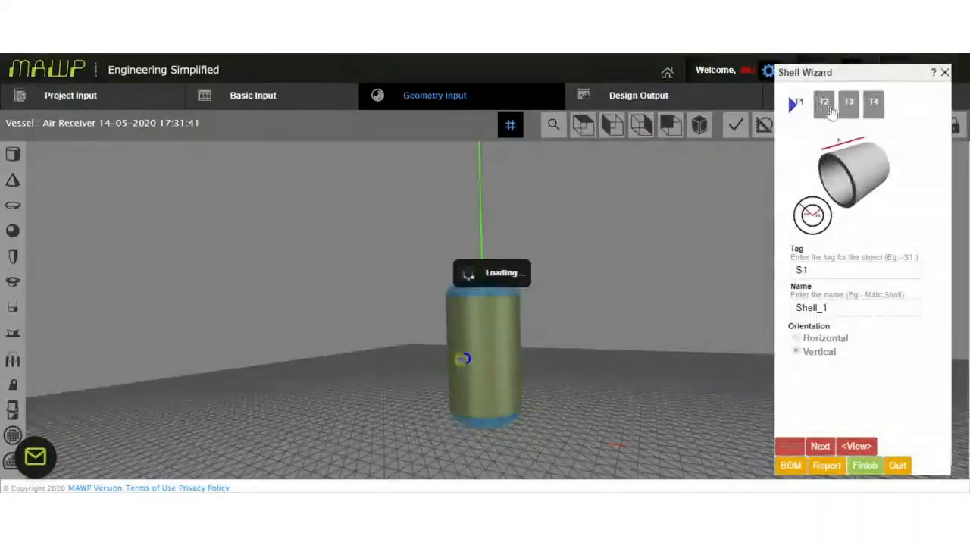
pyautogui.click(825, 104)
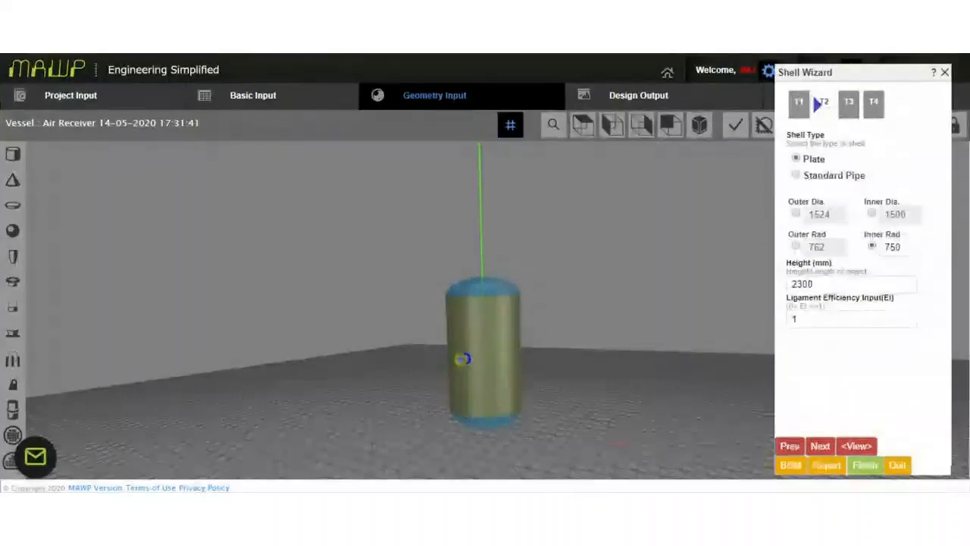
pyautogui.write('900')
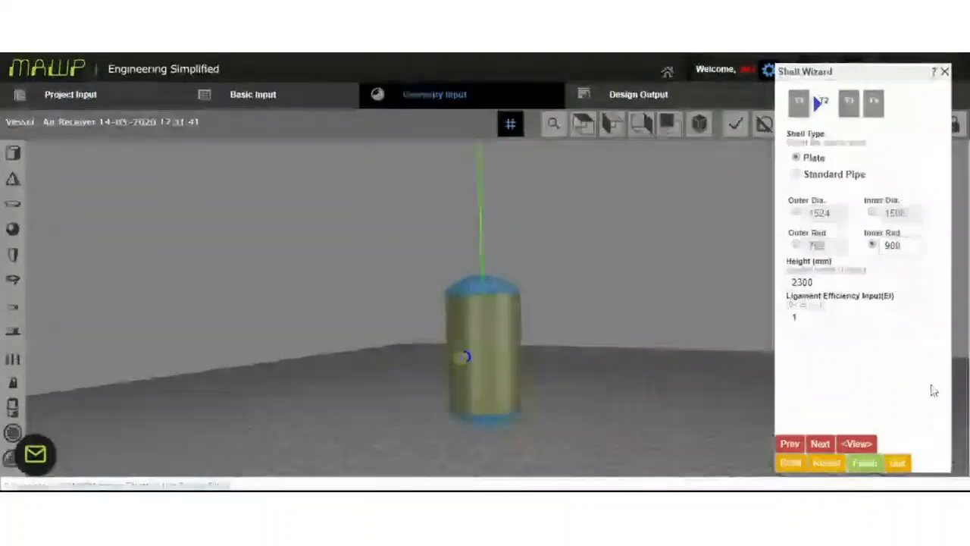
pyautogui.click(933, 391)
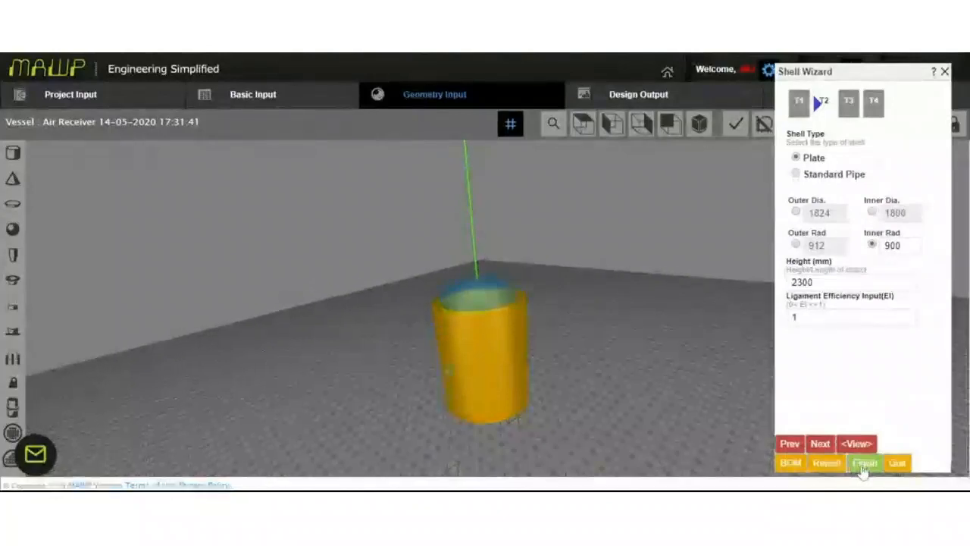
pyautogui.click(864, 463)
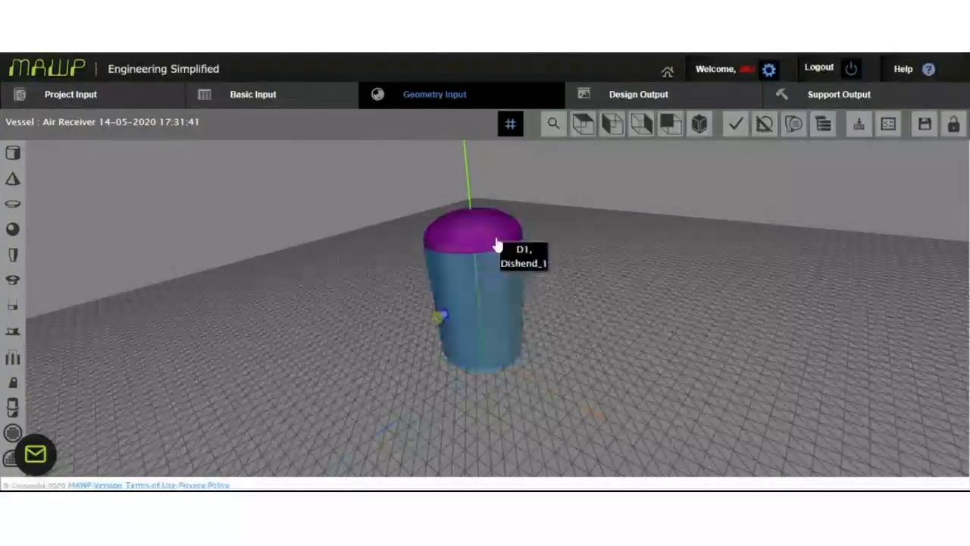
pyautogui.moveTo(639, 341); pyautogui.dragTo(643, 275)
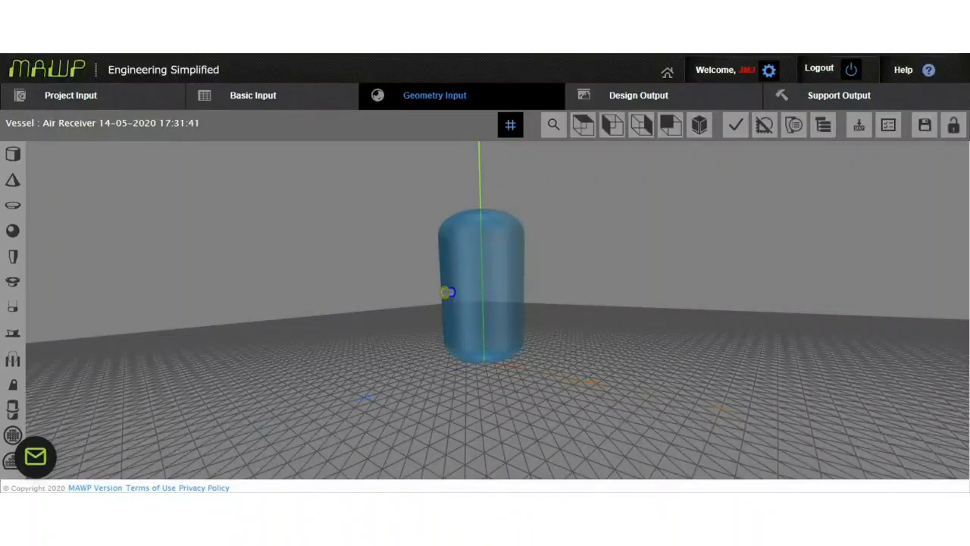
# Add four Channels-type ISMC 150 legs under the shell, passing the leg and bolt safety checks.
pyautogui.click(12, 362)
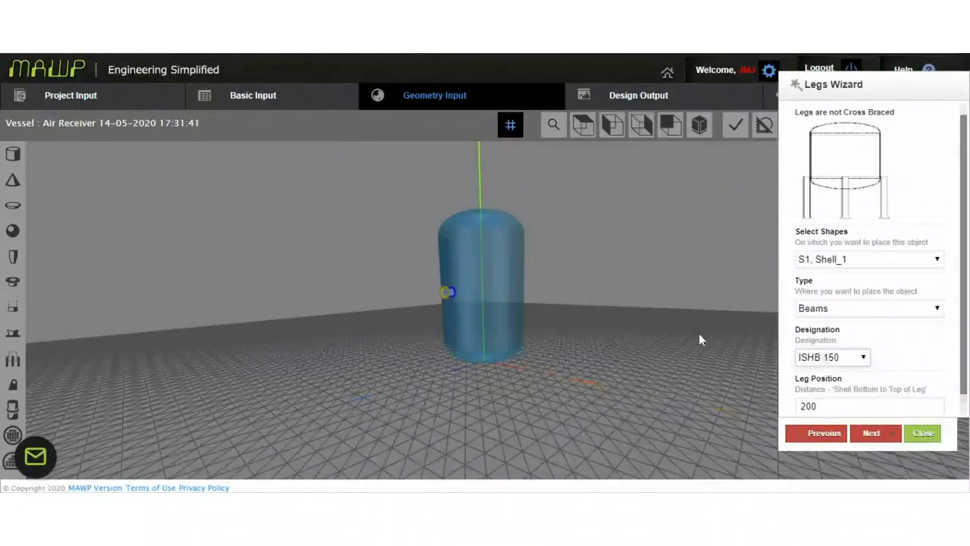
pyautogui.click(830, 342)
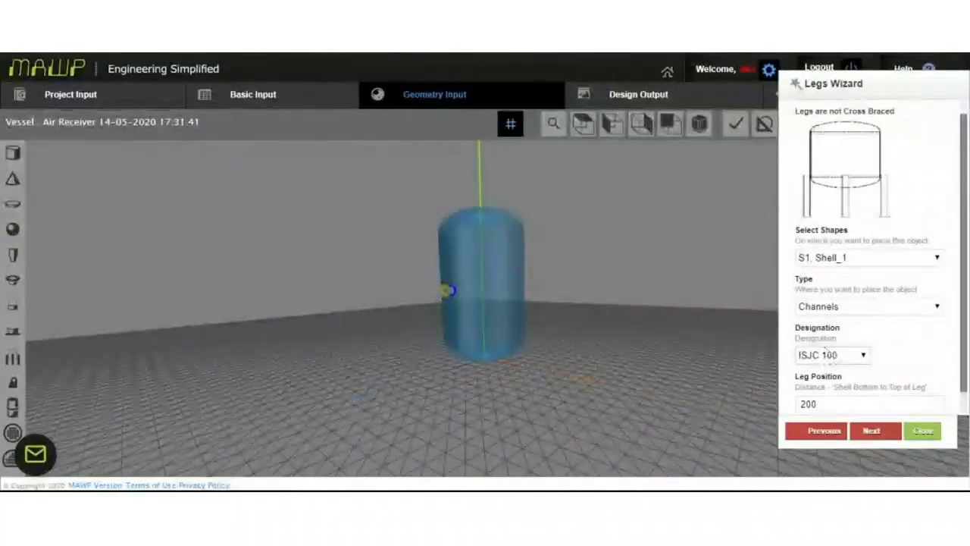
pyautogui.click(832, 361)
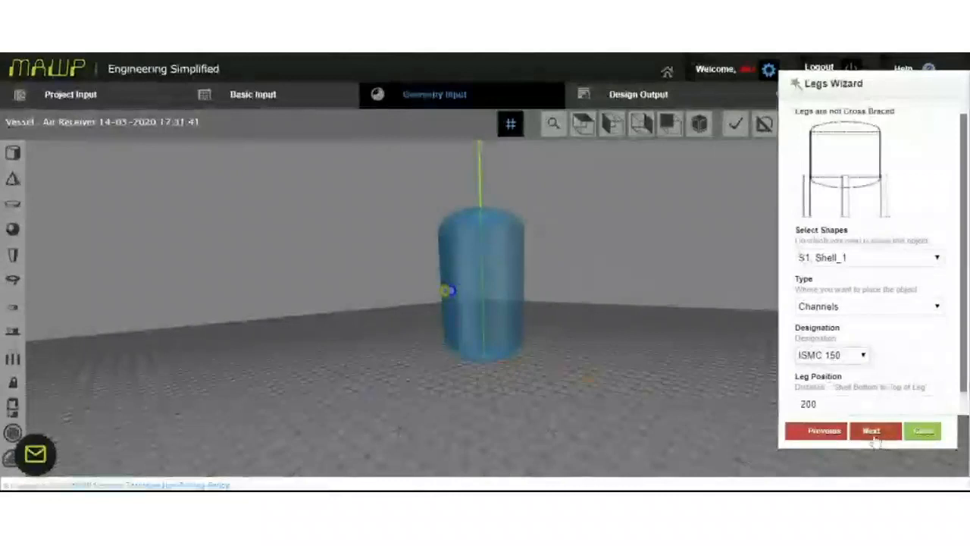
pyautogui.click(871, 437)
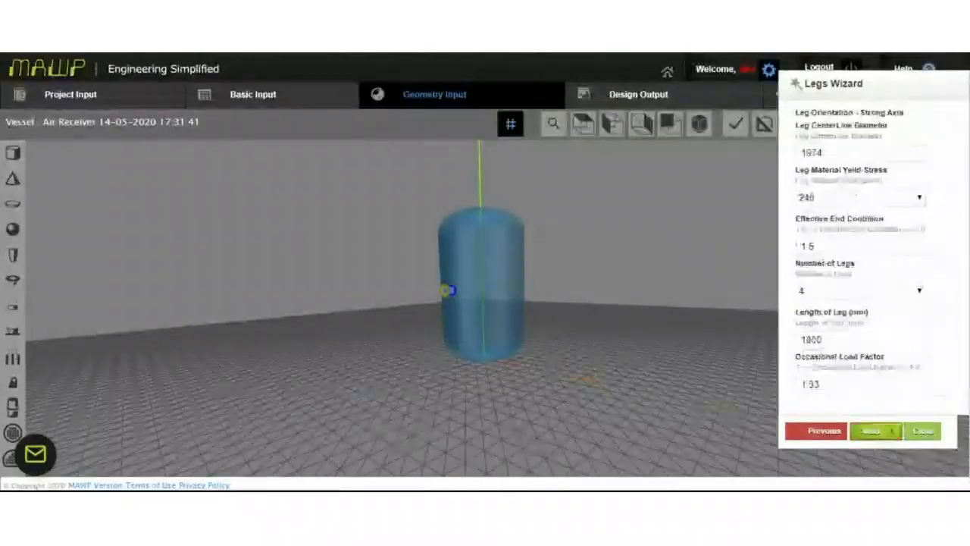
pyautogui.click(870, 431)
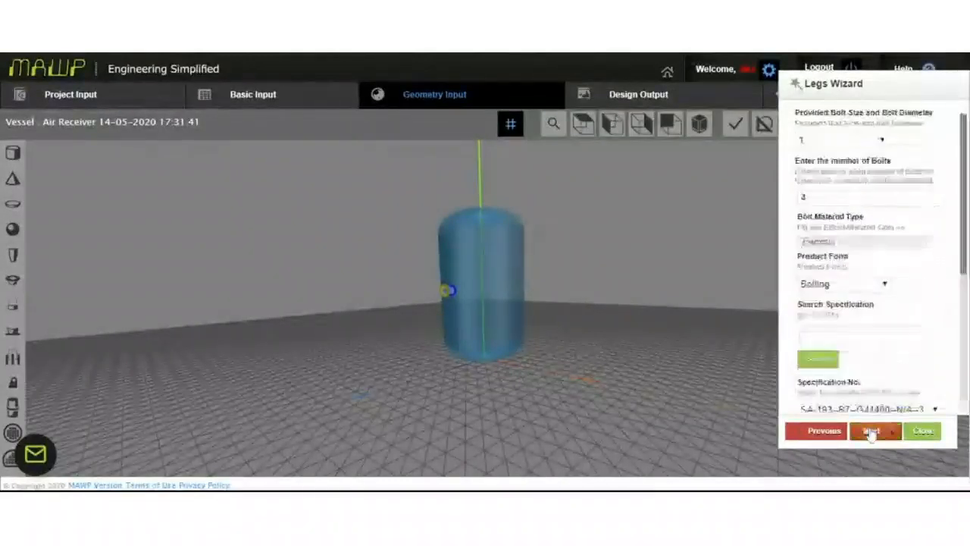
pyautogui.click(871, 431)
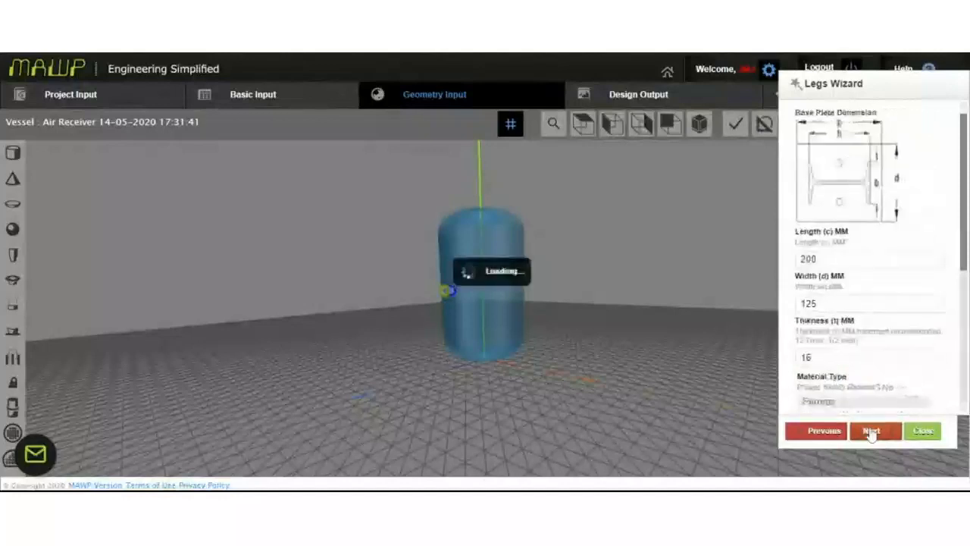
pyautogui.click(871, 432)
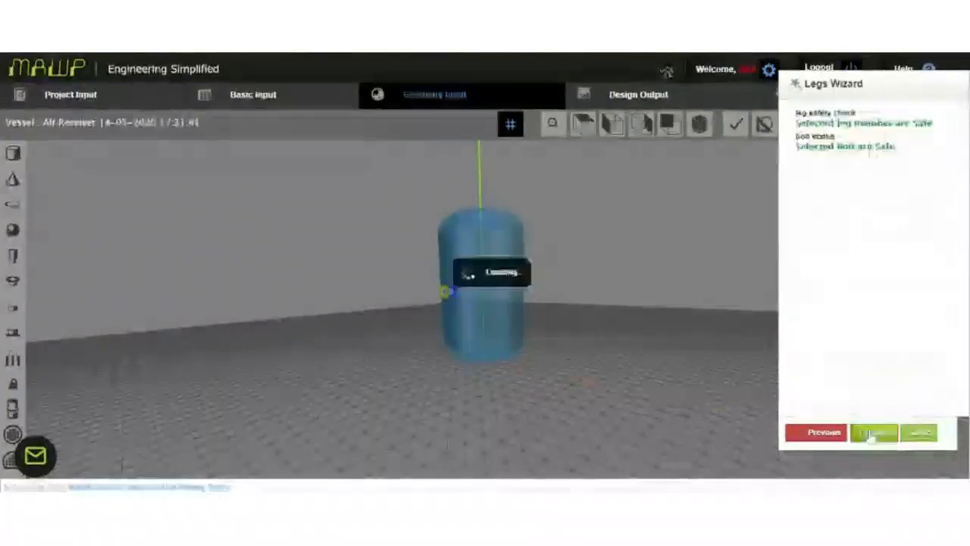
pyautogui.click(874, 440)
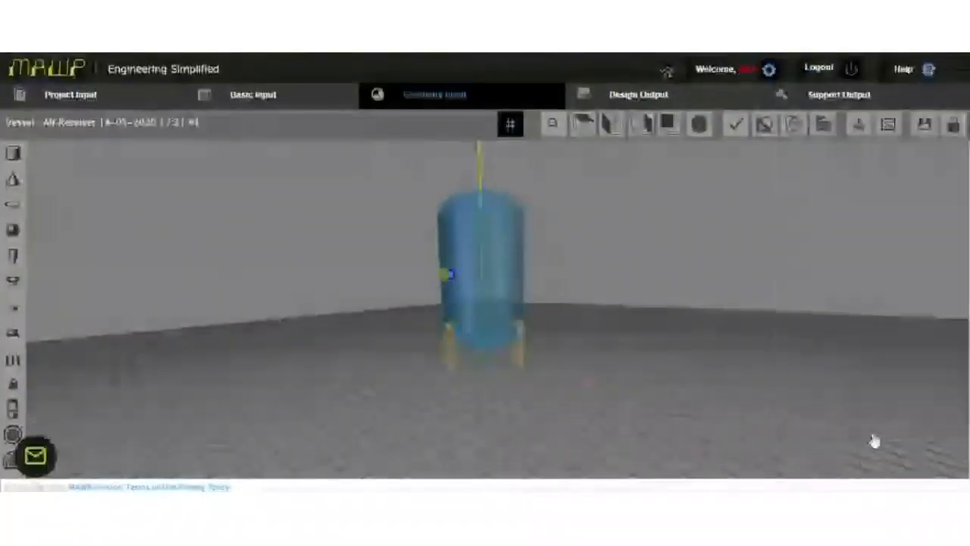
pyautogui.scroll(3, 508, 379)
pyautogui.scroll(3, 510, 377)
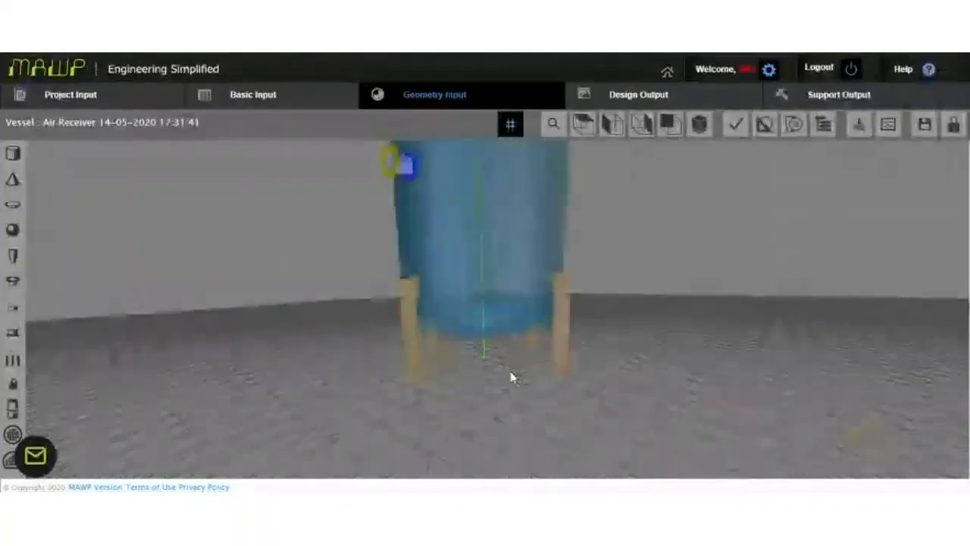
pyautogui.moveTo(649, 359); pyautogui.dragTo(552, 54)
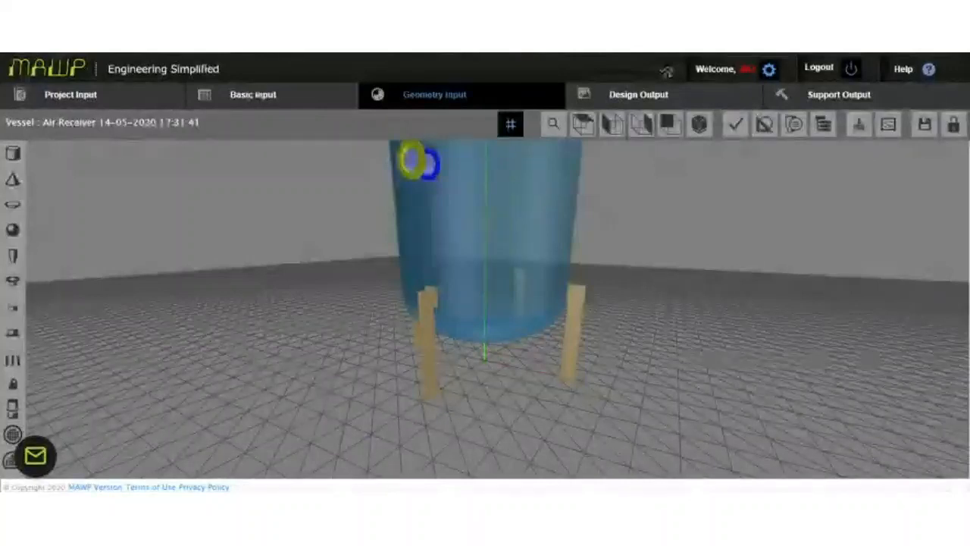
pyautogui.click(14, 335)
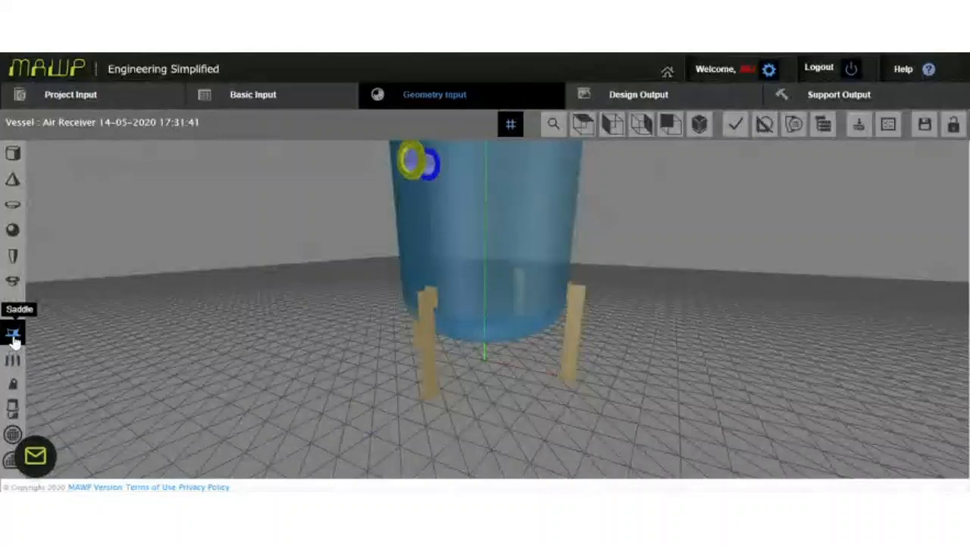
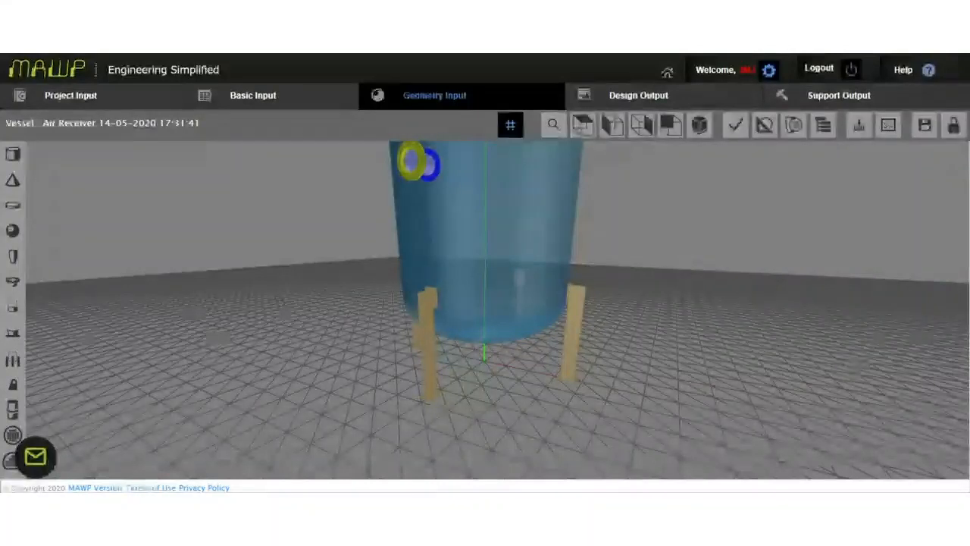
# Select the existing Shell_1 in the 3D view and choose to delete it.
pyautogui.click(529, 254)
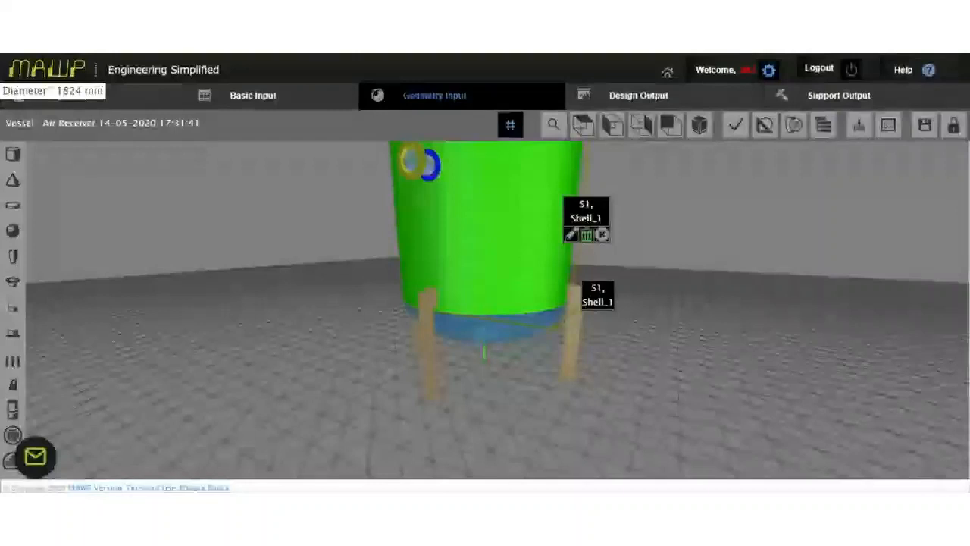
pyautogui.click(586, 235)
# Confirm the deletion and create a new cylindrical Shell_1 with 10 mm provided thickness.
pyautogui.click(460, 314)
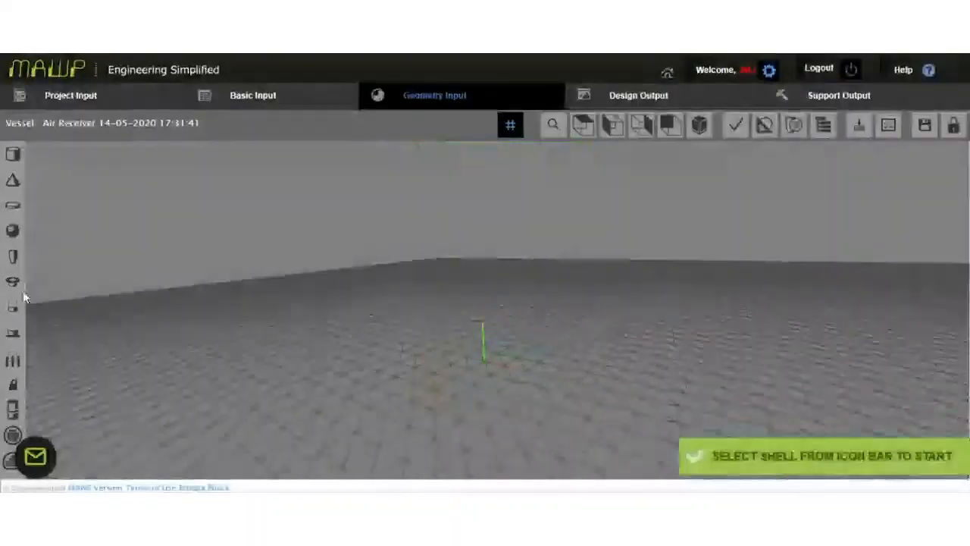
pyautogui.click(13, 154)
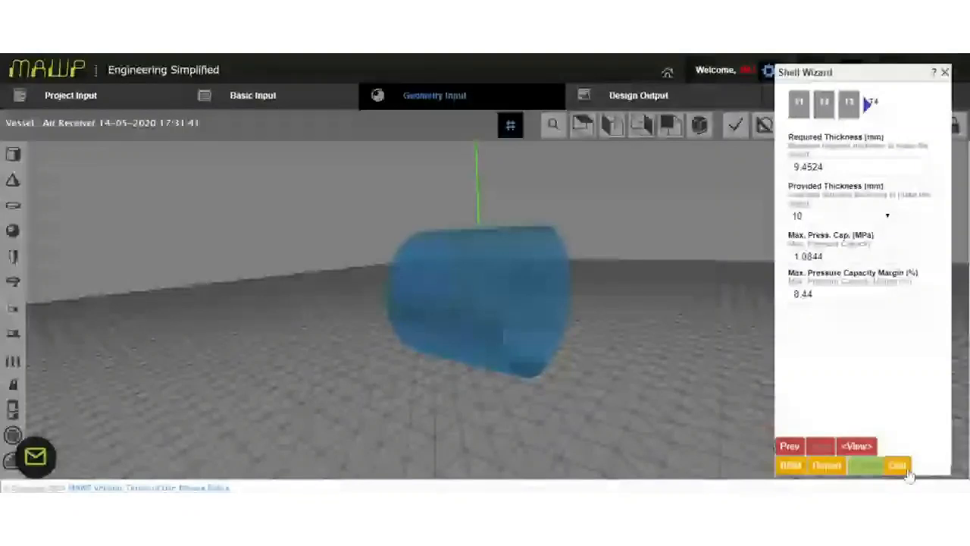
pyautogui.click(904, 467)
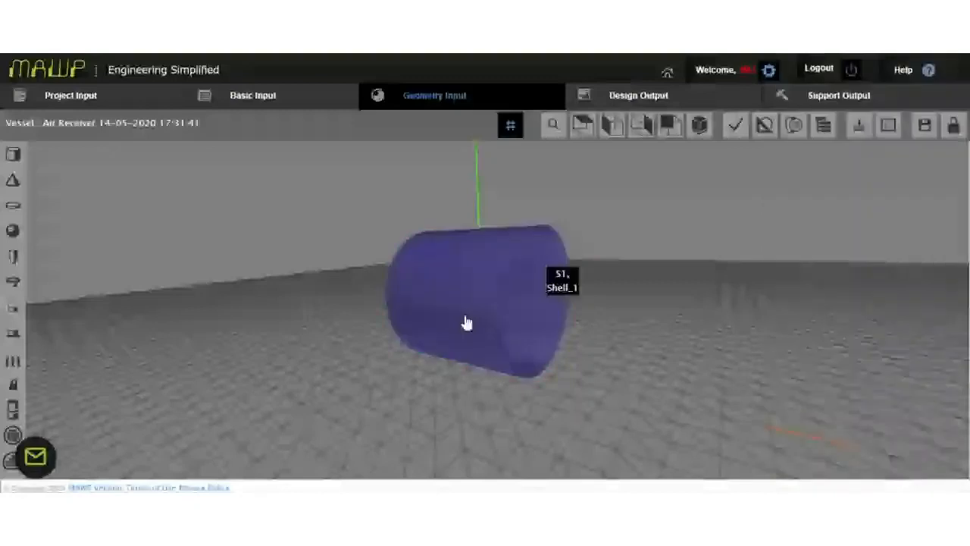
pyautogui.click(466, 323)
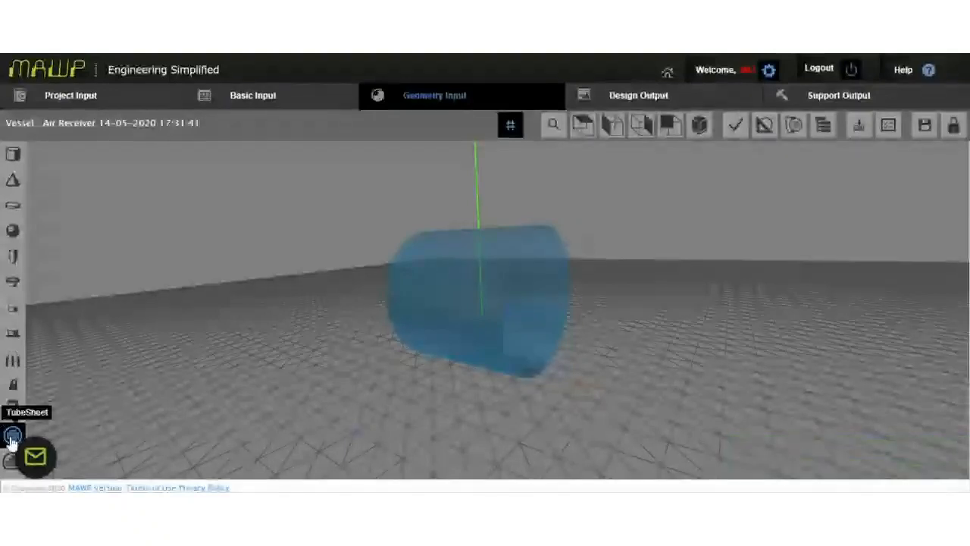
# Add tubesheet TS1, Tubesheet_1, on the left end of Shell_1 with default settings.
pyautogui.click(11, 438)
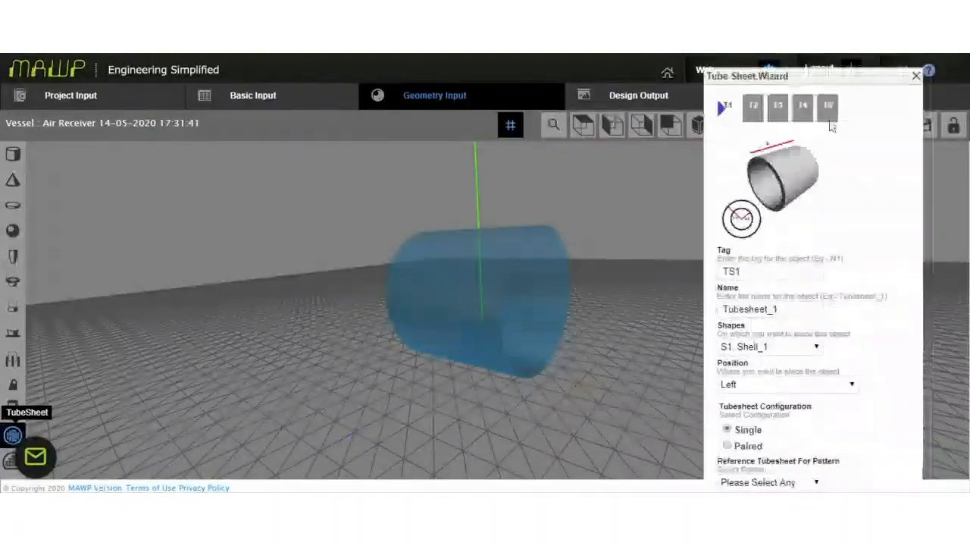
pyautogui.click(829, 120)
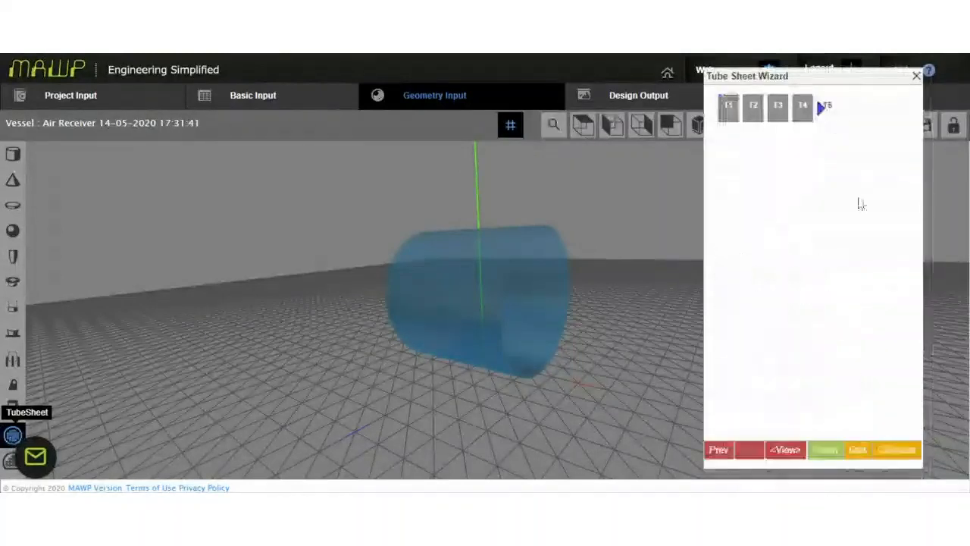
pyautogui.click(824, 451)
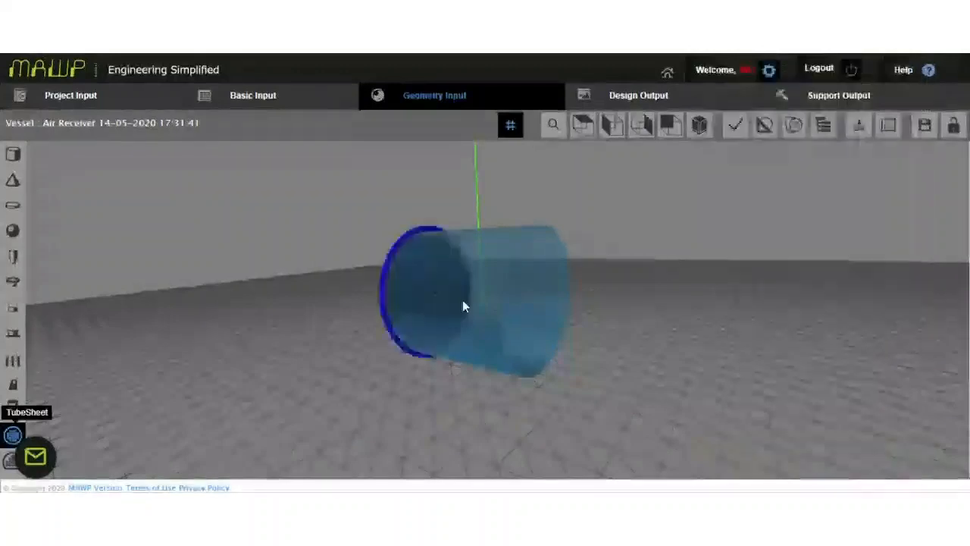
pyautogui.moveTo(463, 305); pyautogui.dragTo(788, 219)
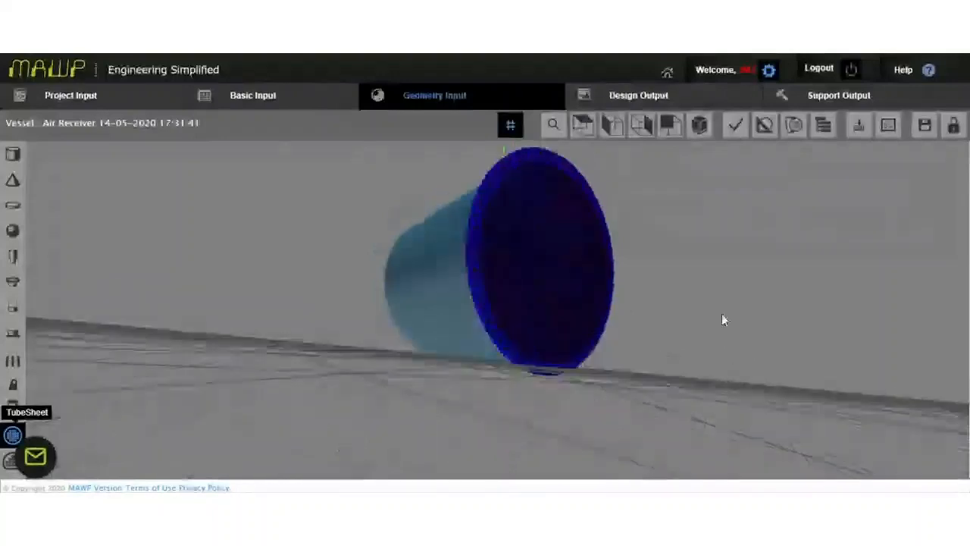
pyautogui.moveTo(742, 368); pyautogui.dragTo(739, 257)
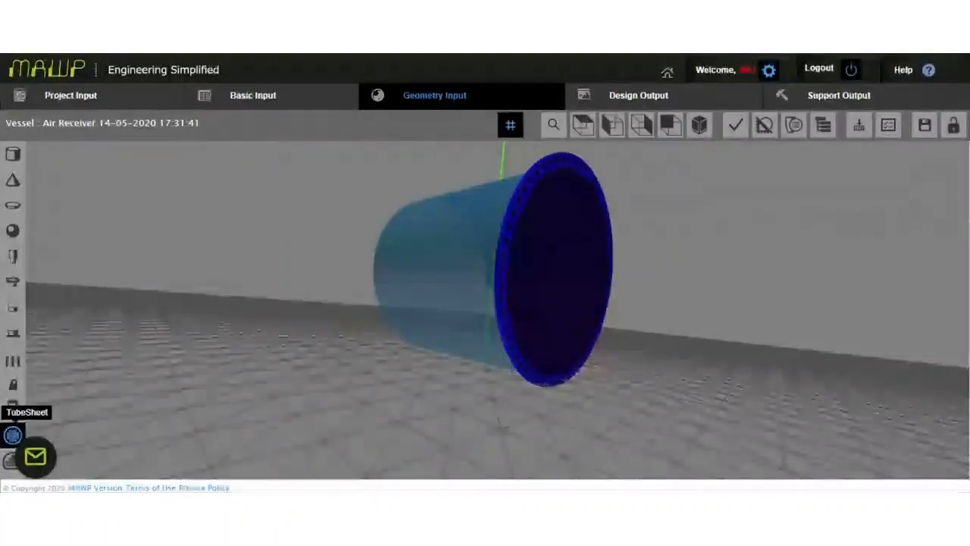
# Return from Geometry Input to the MAWP Dashboard project list.
pyautogui.click(47, 70)
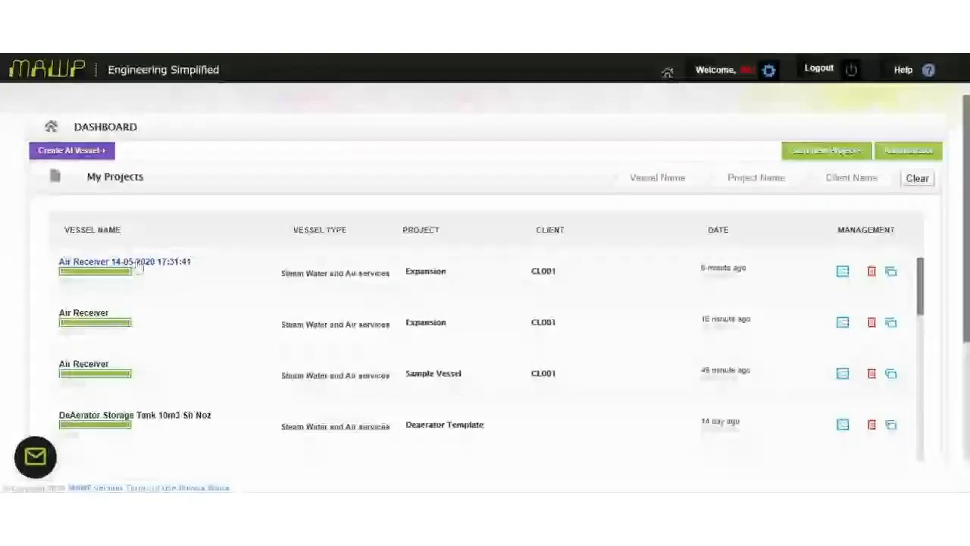
# Open the Air Receiver vessel and start a Standard Pipe nozzle tagged N2, Nozzle_2.
pyautogui.click(89, 315)
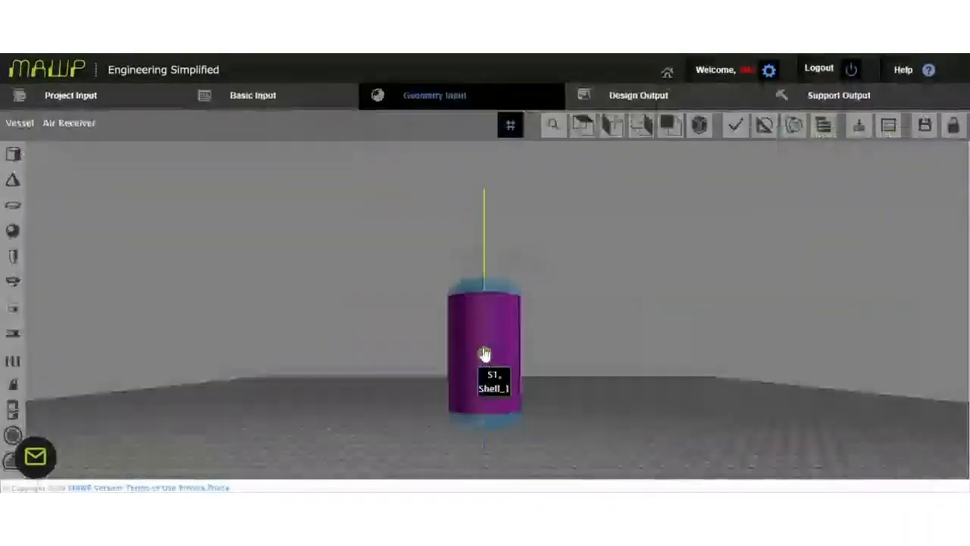
pyautogui.moveTo(648, 298); pyautogui.dragTo(557, 335)
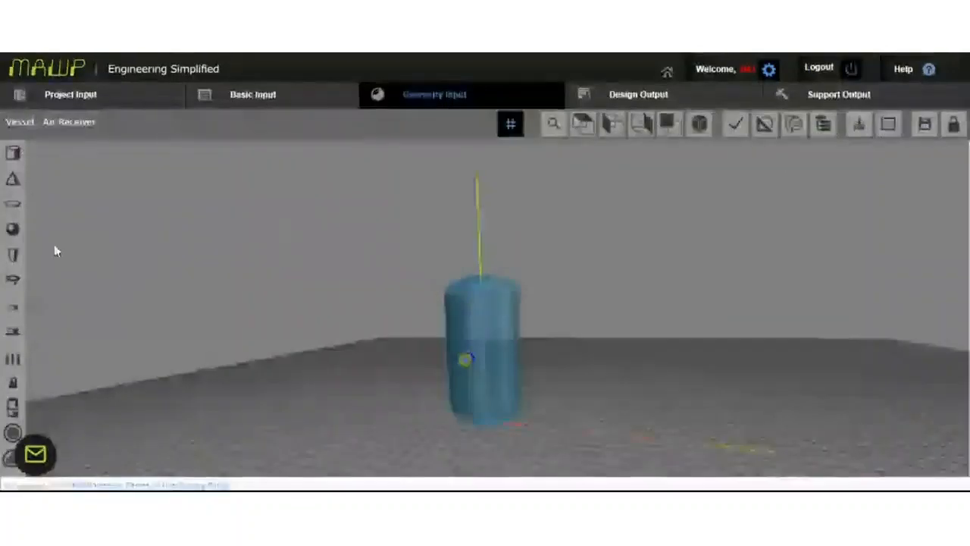
pyautogui.click(13, 255)
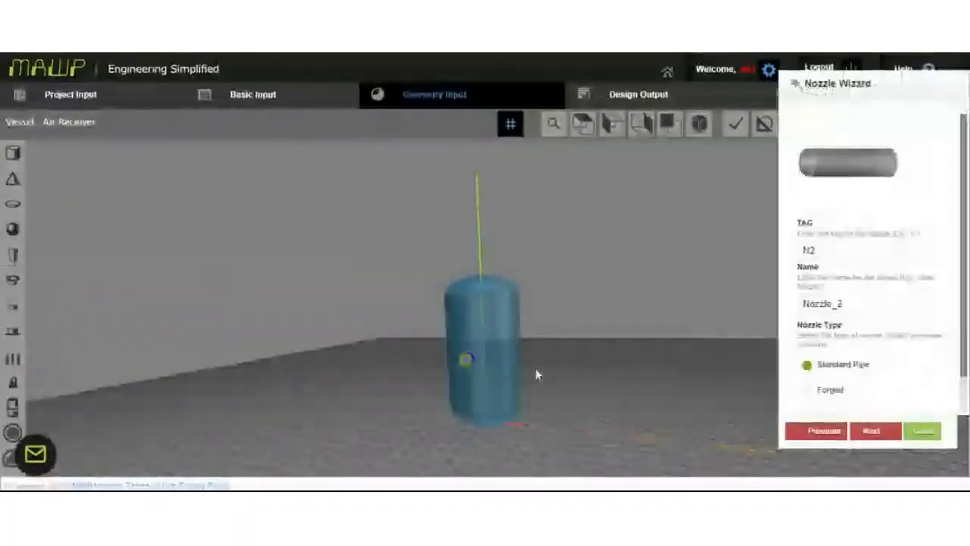
# Position the nozzle at 300 mm along the primary axis and 200 mm on the second distance.
pyautogui.click(870, 432)
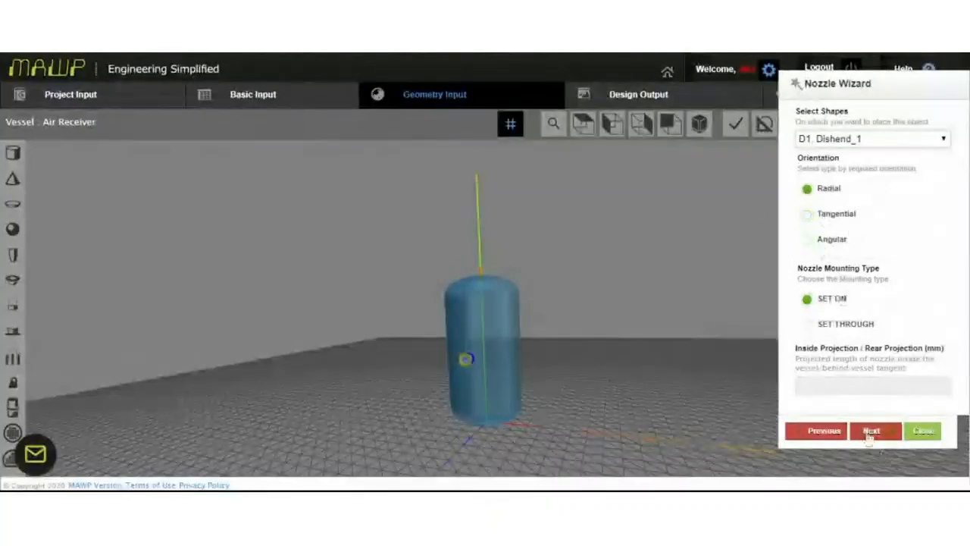
pyautogui.click(869, 432)
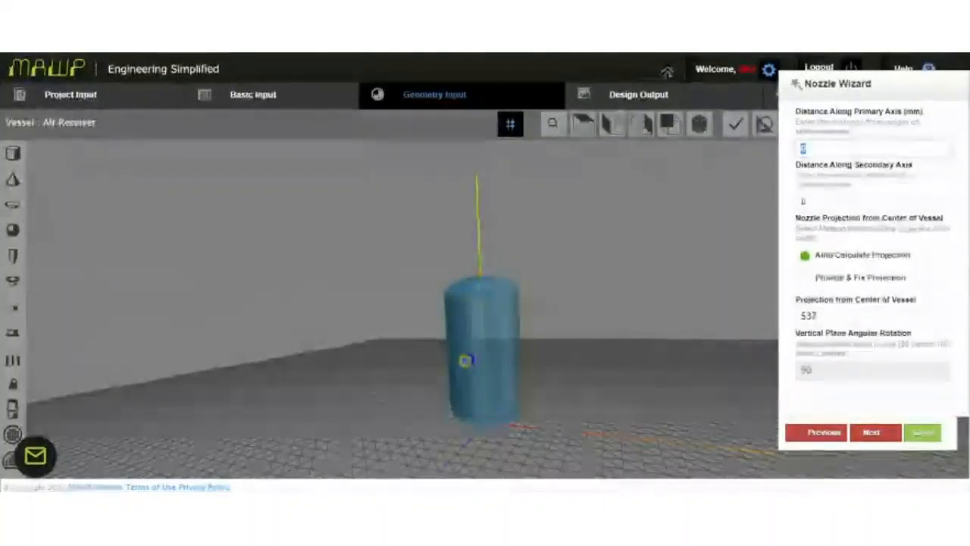
pyautogui.write('300')
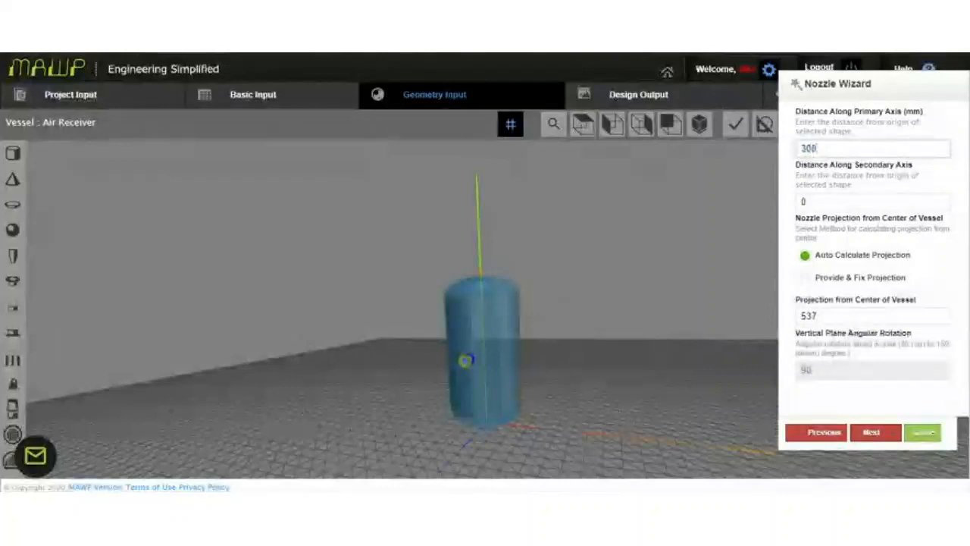
pyautogui.click(832, 218)
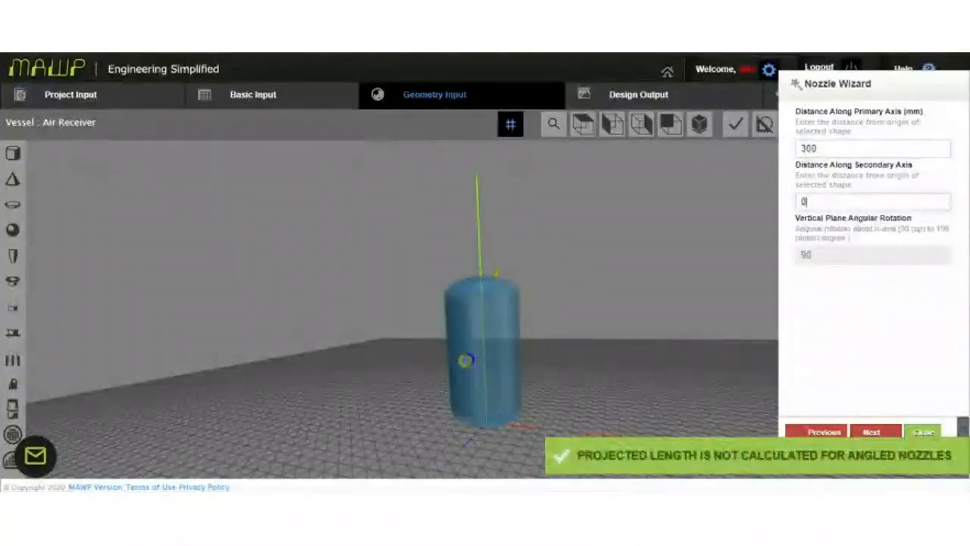
pyautogui.write('200')
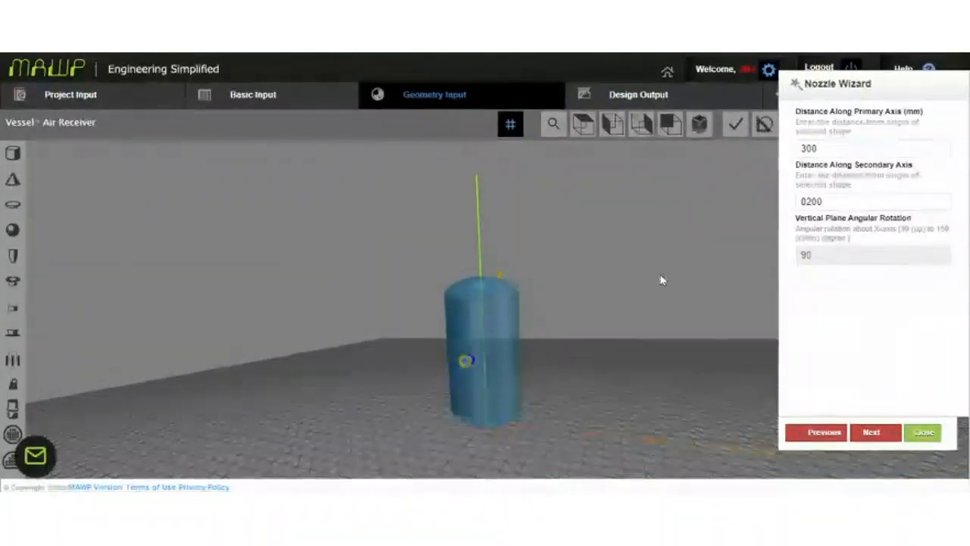
# Accept SA-106-B material, NPS 2 pipe 150 mm long, no reinforcement pad, and finish.
pyautogui.click(866, 442)
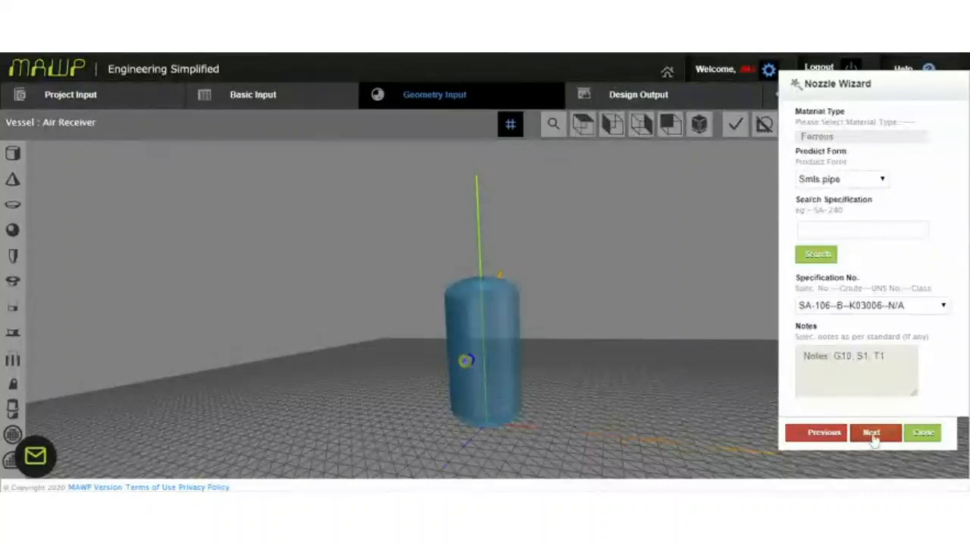
pyautogui.click(872, 435)
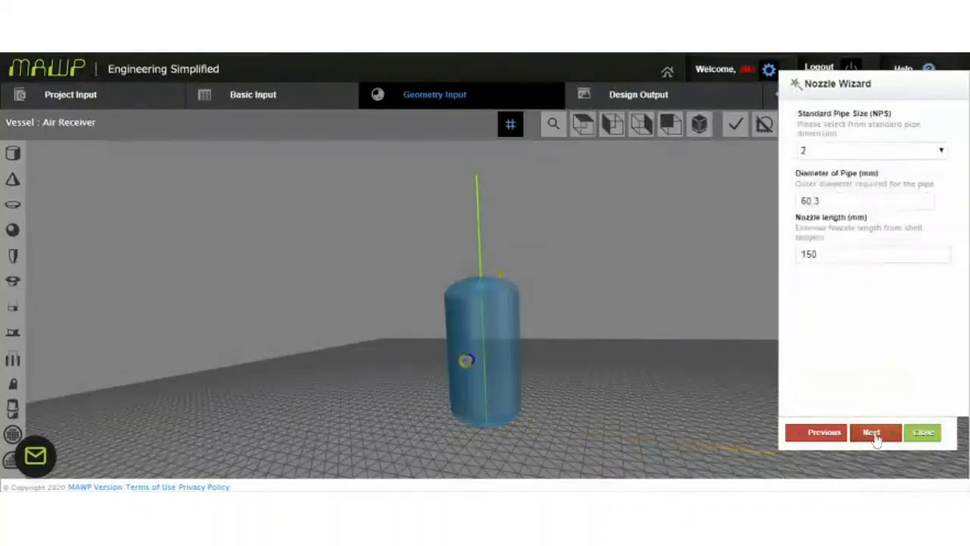
pyautogui.click(872, 434)
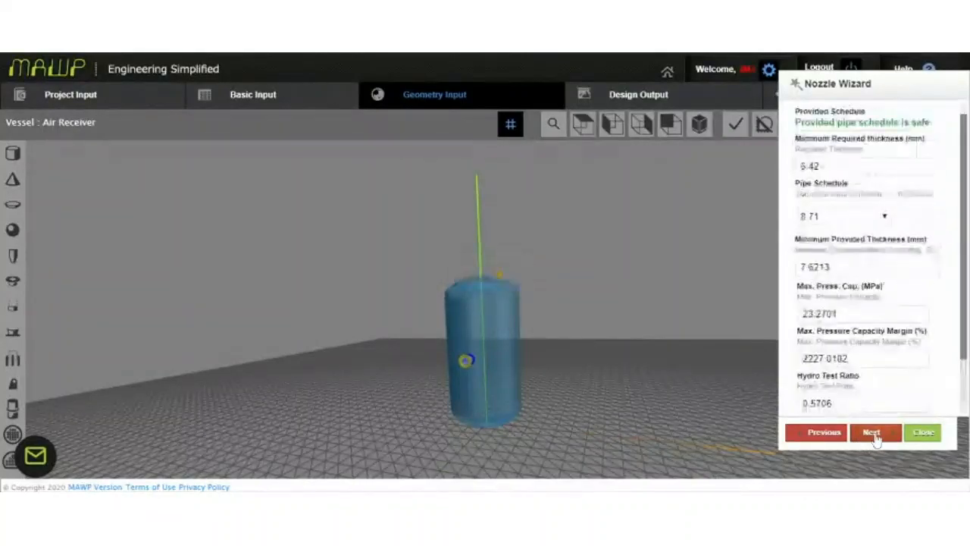
pyautogui.click(872, 435)
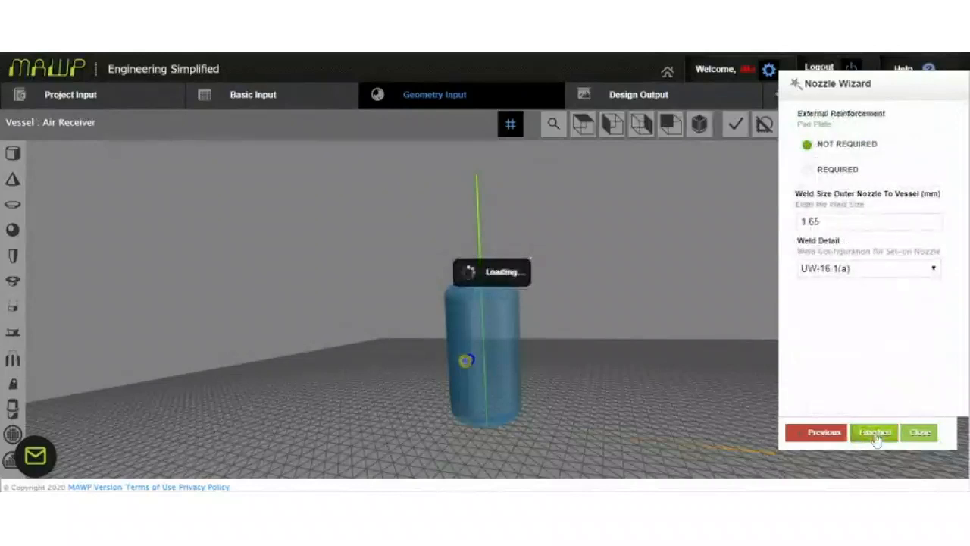
pyautogui.click(875, 434)
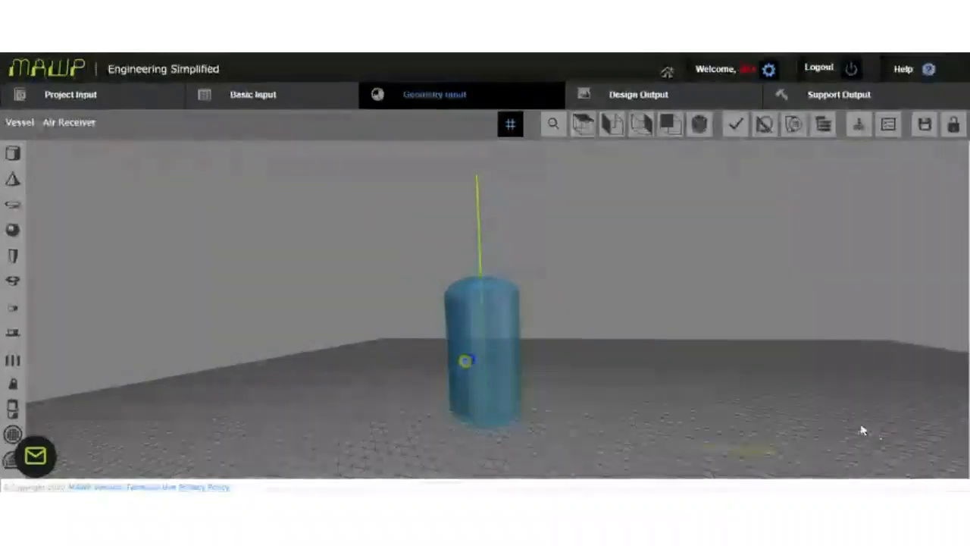
# Orbit and zoom the 3D view to inspect nozzle N2 on the shell.
pyautogui.moveTo(539, 244); pyautogui.dragTo(474, 440)
pyautogui.scroll(5, 493, 309)
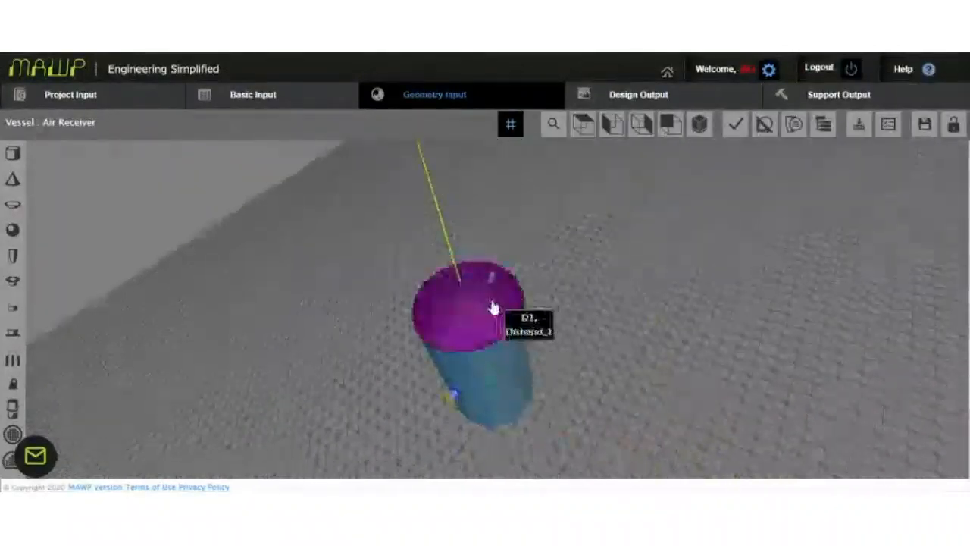
pyautogui.moveTo(611, 245); pyautogui.dragTo(645, 221)
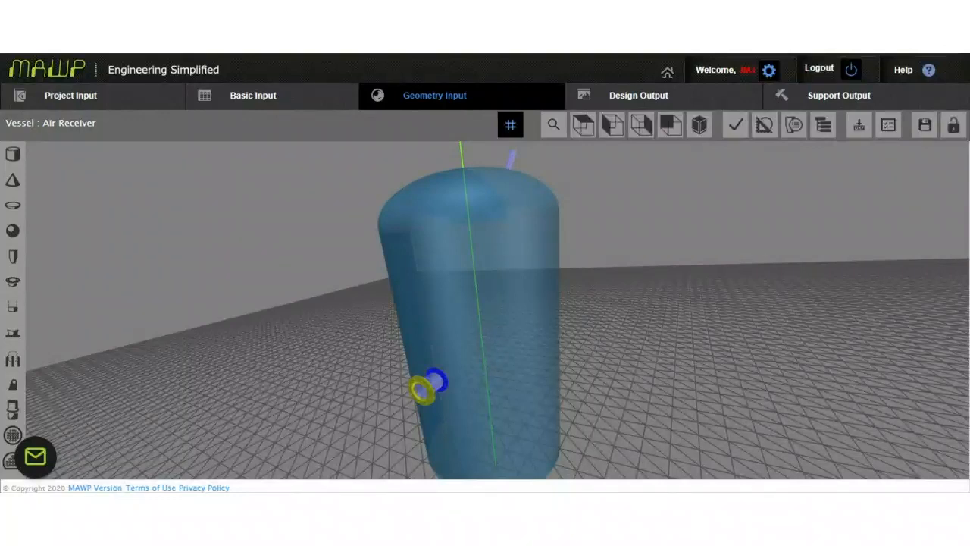
# Edit nozzle N1, changing its primary-axis distance from 1150 to 1300 mm.
pyautogui.click(438, 386)
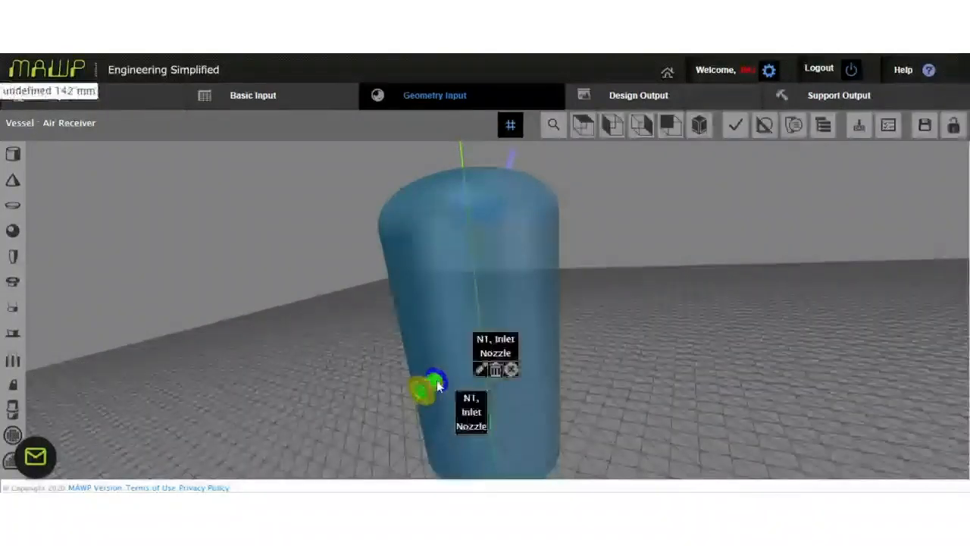
pyautogui.click(480, 371)
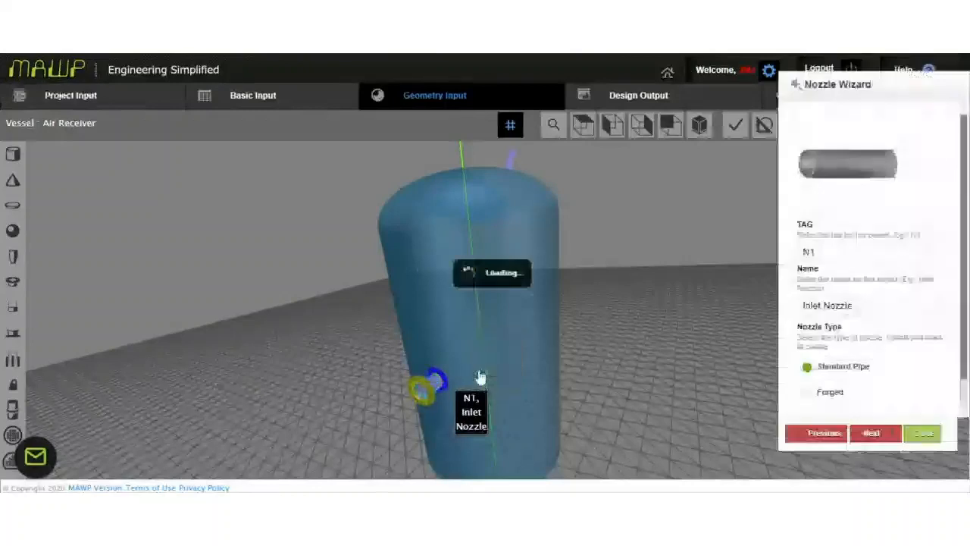
pyautogui.click(870, 438)
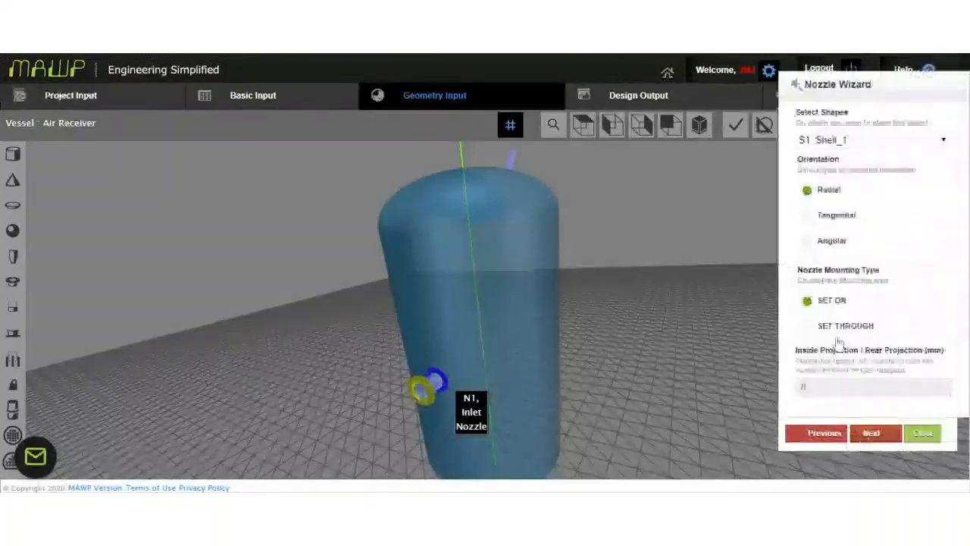
pyautogui.click(872, 435)
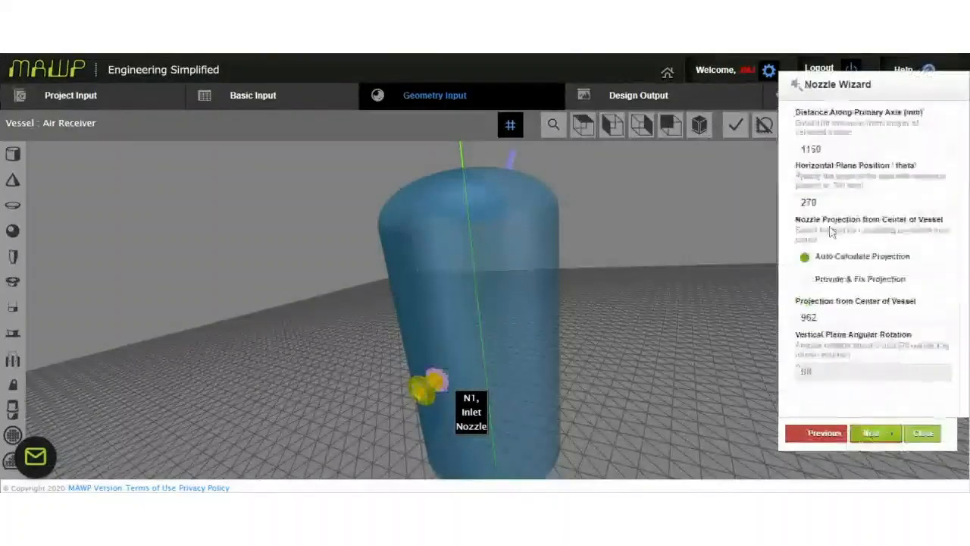
pyautogui.doubleClick(816, 149)
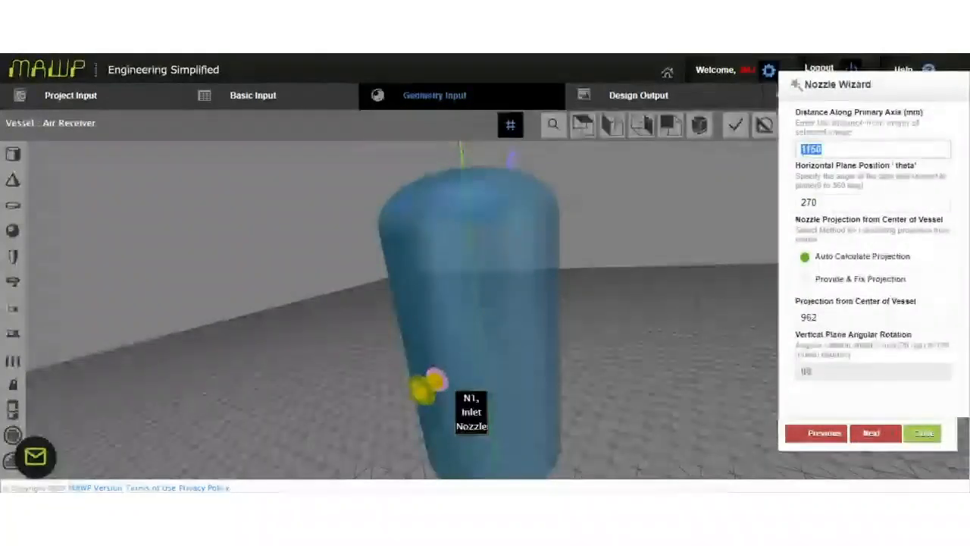
pyautogui.write('1300')
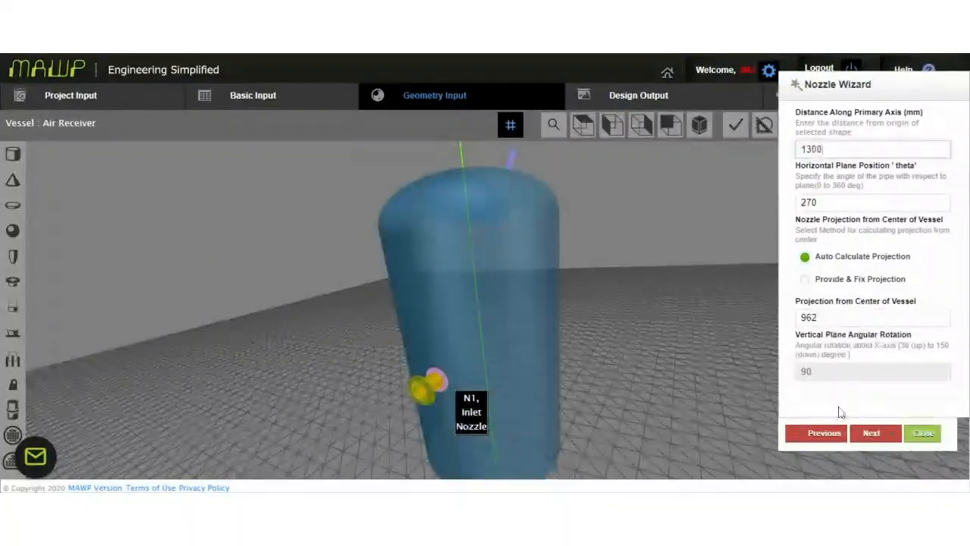
pyautogui.click(871, 434)
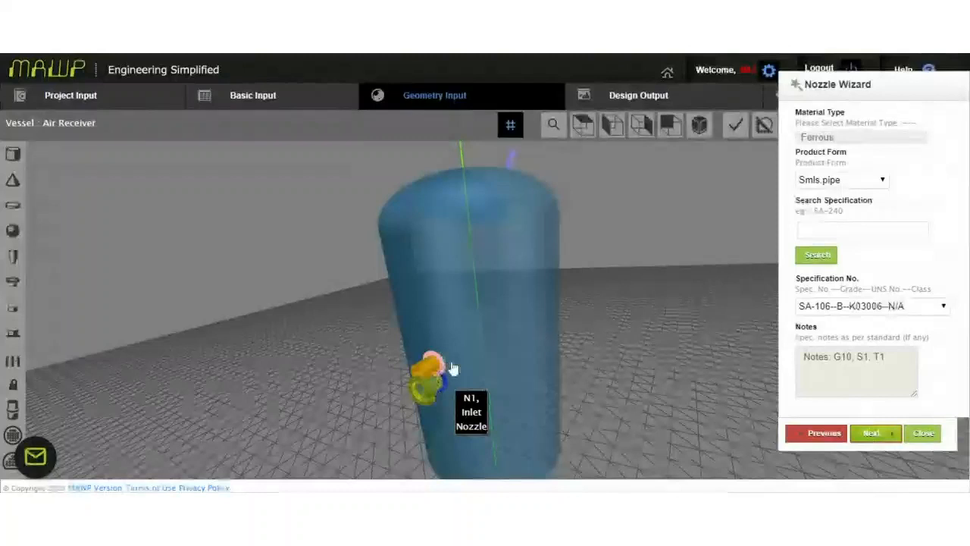
# Accept NPS 6 pipe, 200 mm length, 12.7 schedule and reinforcement pad, then finish.
pyautogui.click(872, 434)
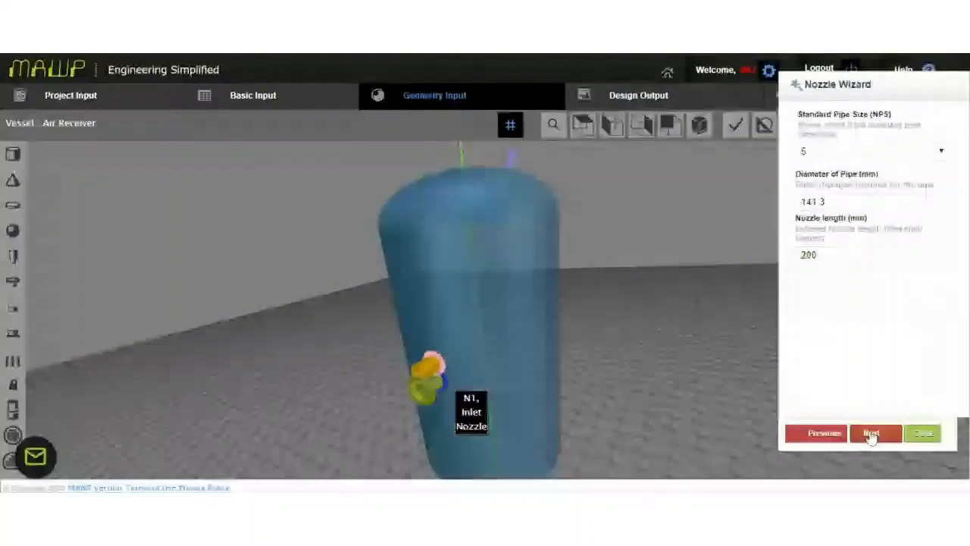
pyautogui.click(872, 435)
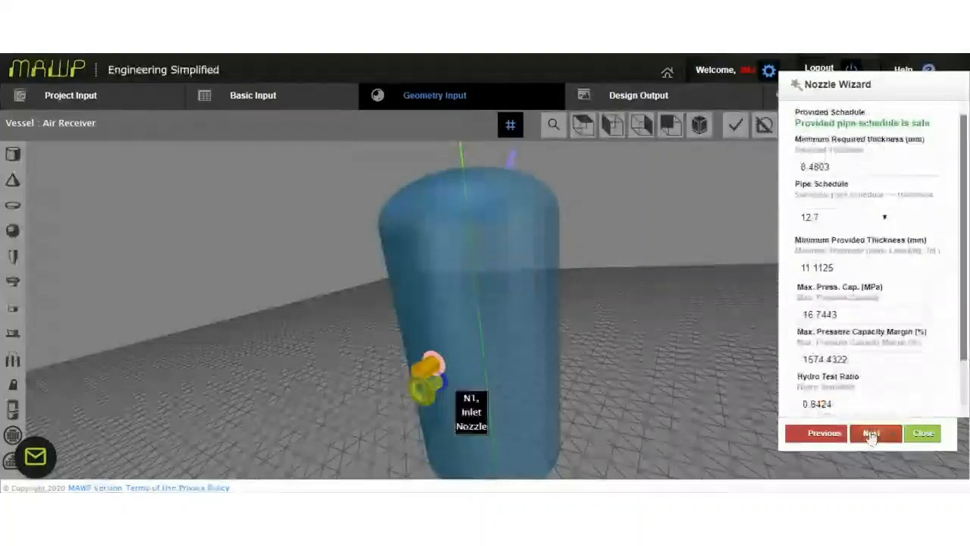
pyautogui.click(871, 435)
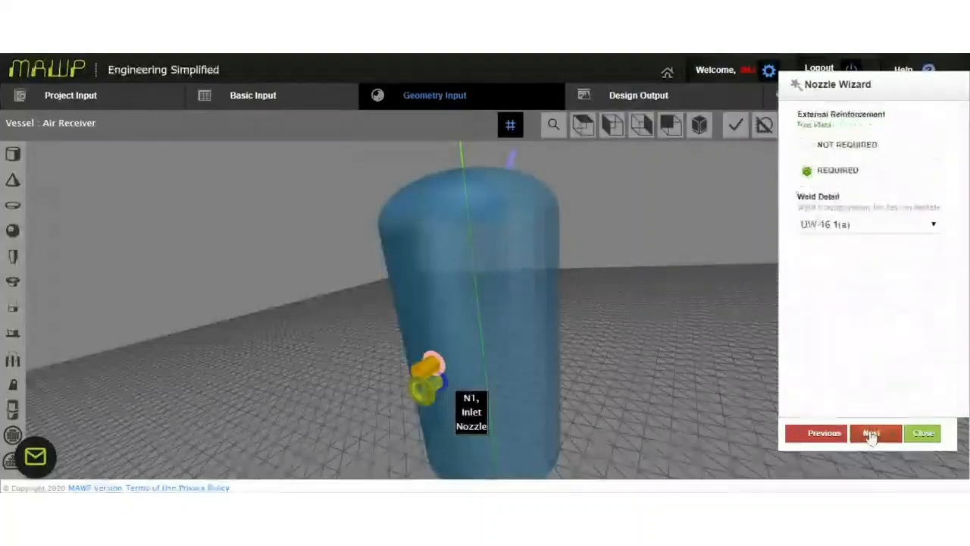
pyautogui.click(871, 435)
pyautogui.click(871, 435)
pyautogui.click(871, 434)
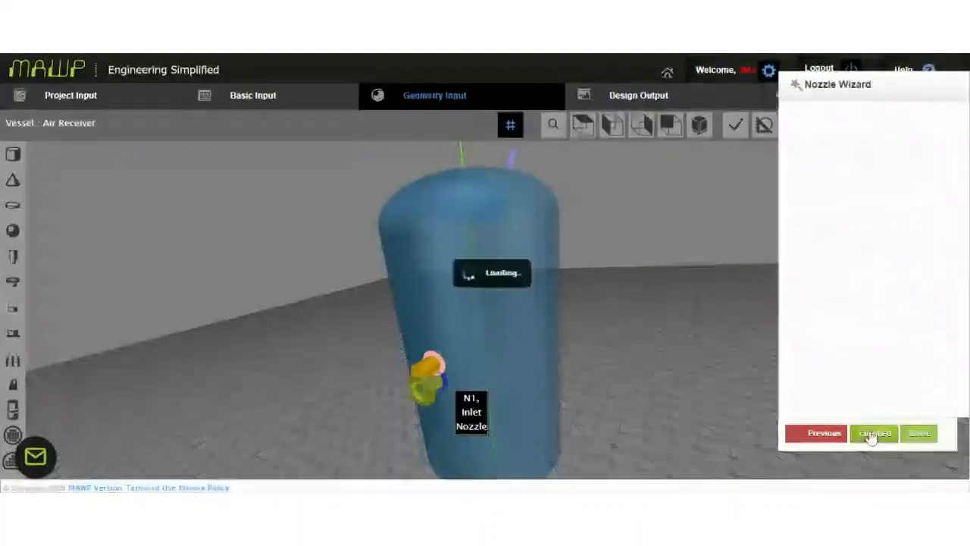